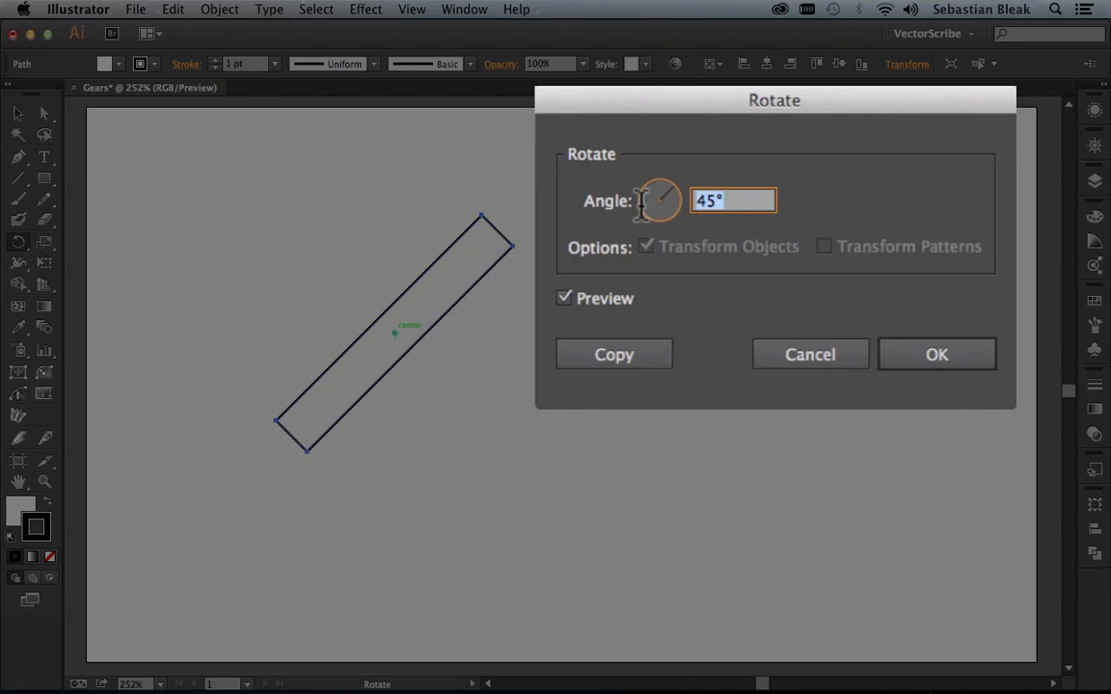
Step: Create a copy of the rectangle rotated about its centre by 360/10 degrees
{"action": "type", "text": "3"}
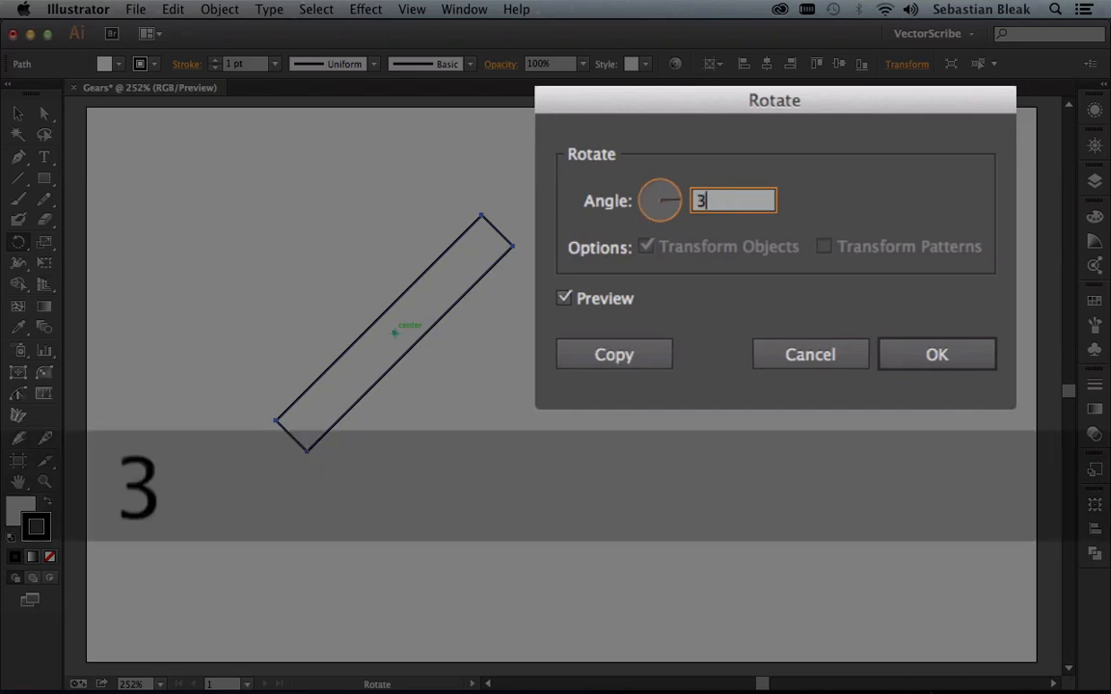
{"action": "type", "text": "60/"}
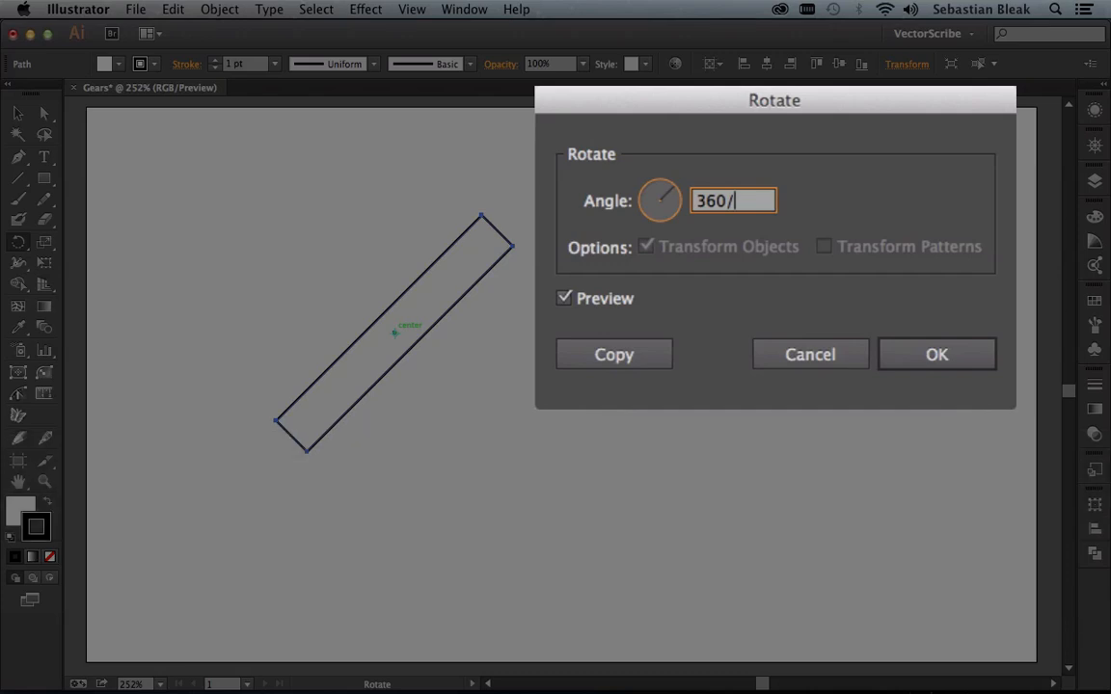
{"action": "type", "text": "10"}
{"action": "left_click", "coordinate": [612, 359]}
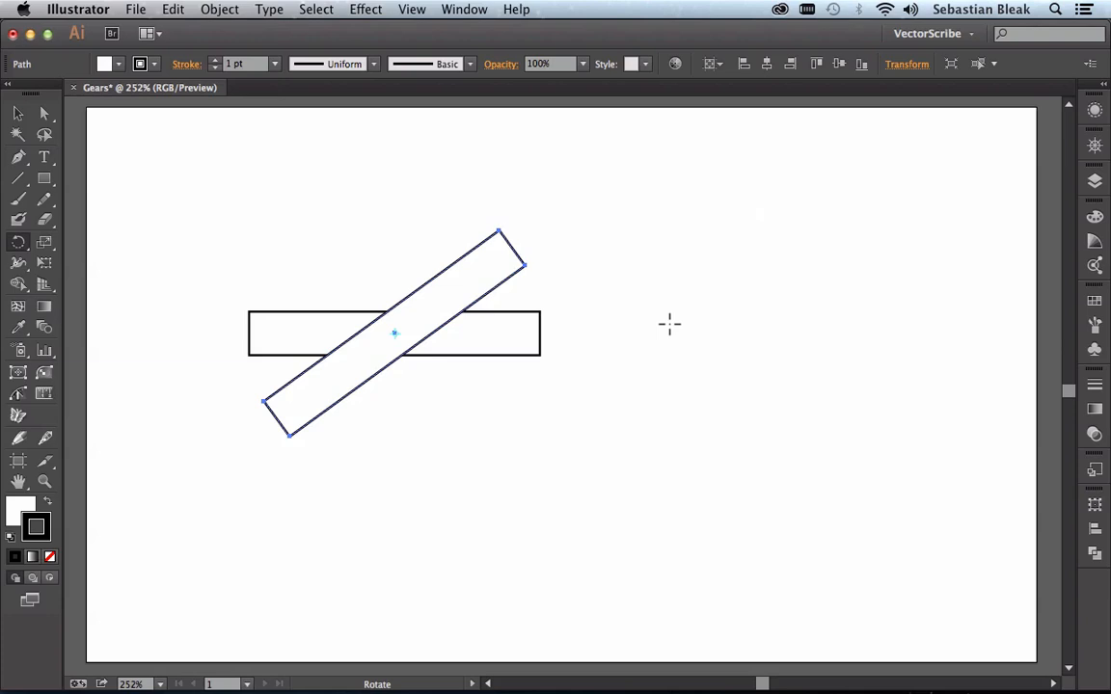
Step: Repeat the rotated copy to form five crossing bars, and undo the extra copy that overlaps the original
{"action": "key", "text": "super+d"}
{"action": "key", "text": "super+d"}
{"action": "key", "text": "super+d"}
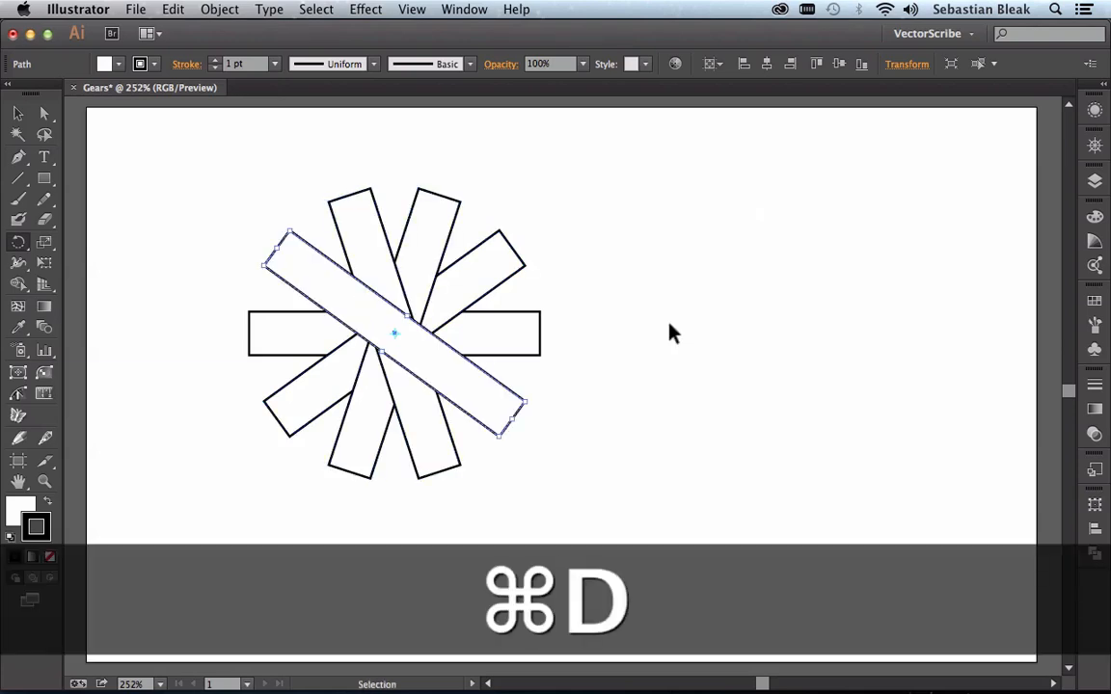
{"action": "key", "text": "r"}
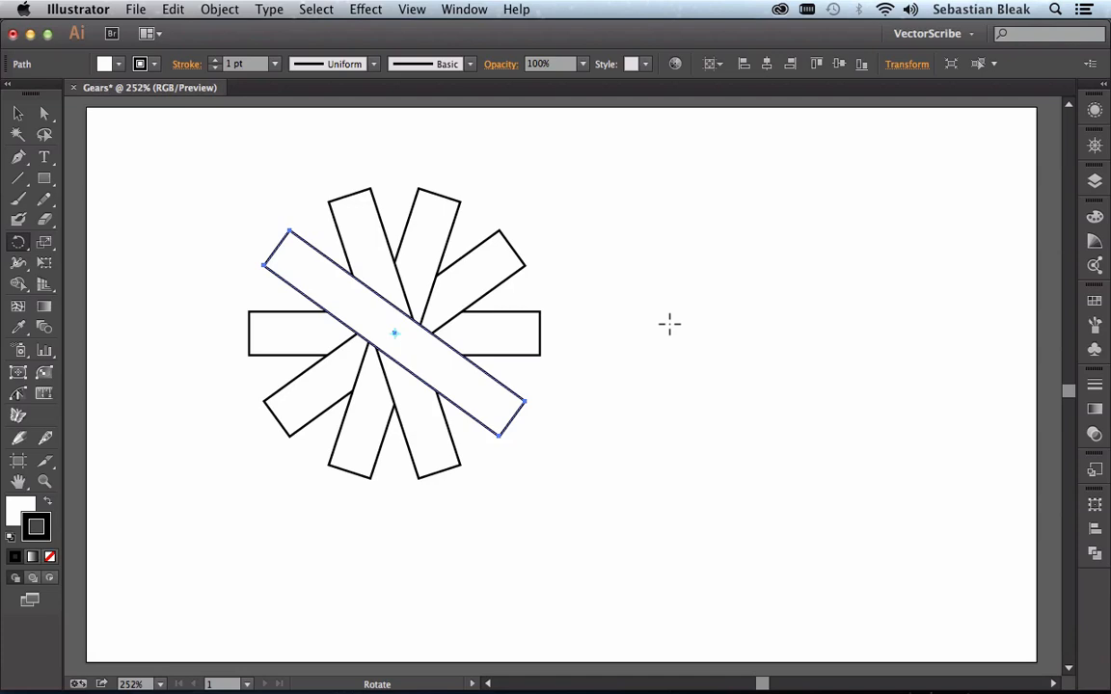
{"action": "key", "text": "super+d"}
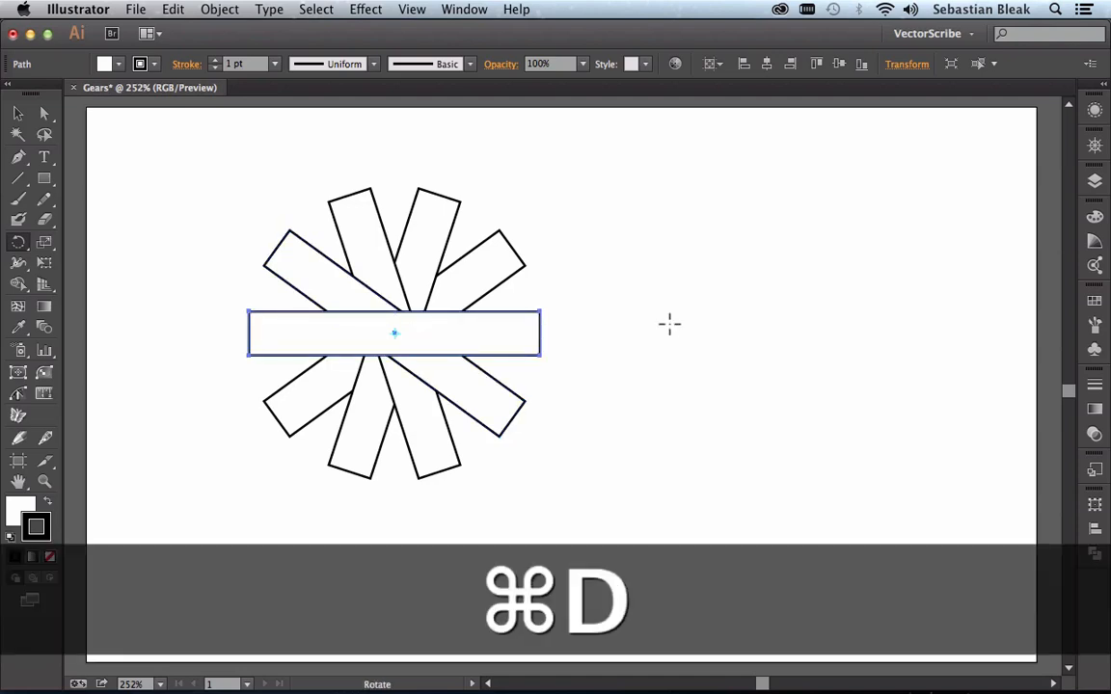
{"action": "key", "text": "super+z"}
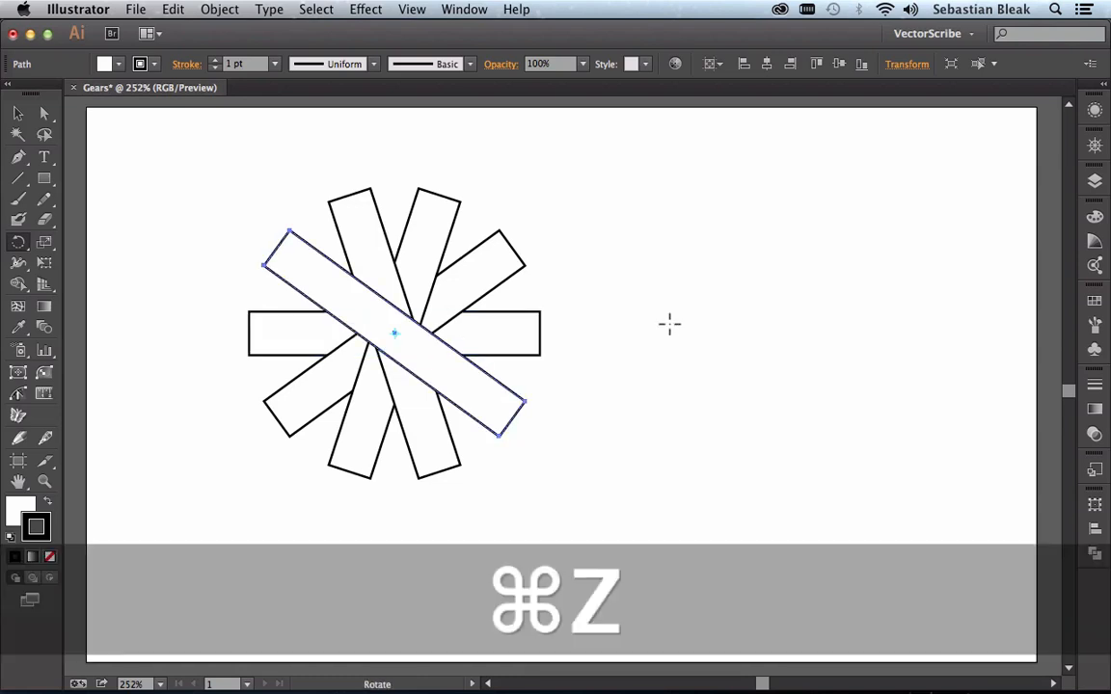
Step: Draw a circle from the common centre of the crossing bars, covering all but their outer ends
{"action": "key", "text": "l"}
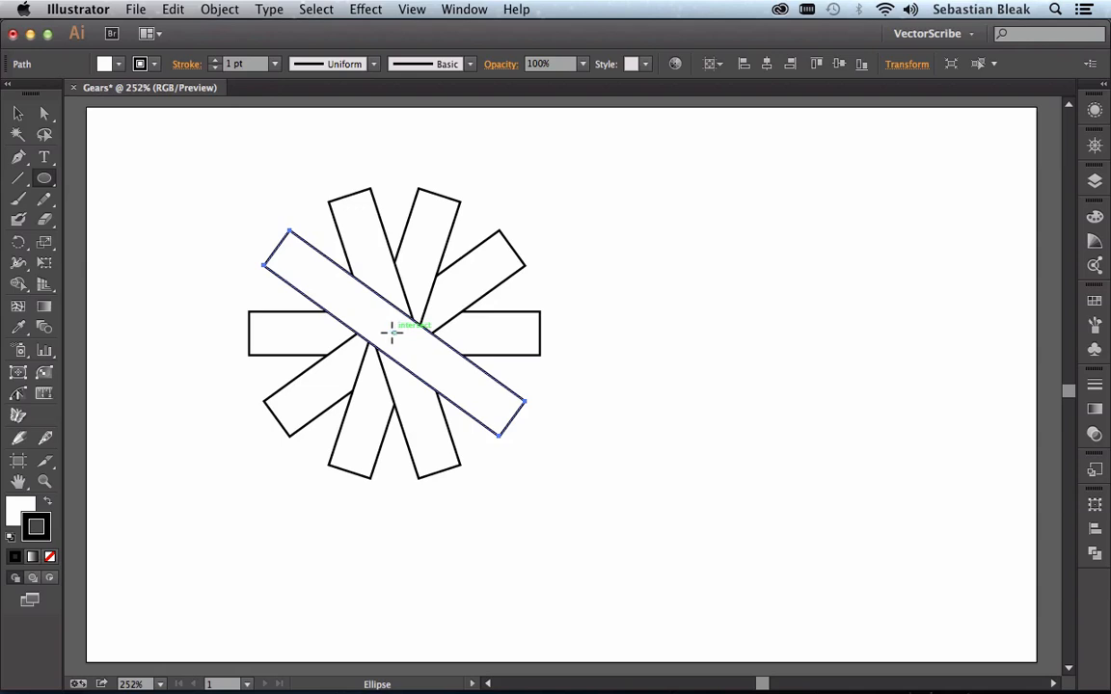
{"action": "key", "text": "alt"}
{"action": "left_click_drag", "start_coordinate": [391, 333], "coordinate": [515, 242]}
{"action": "key", "text": "shift"}
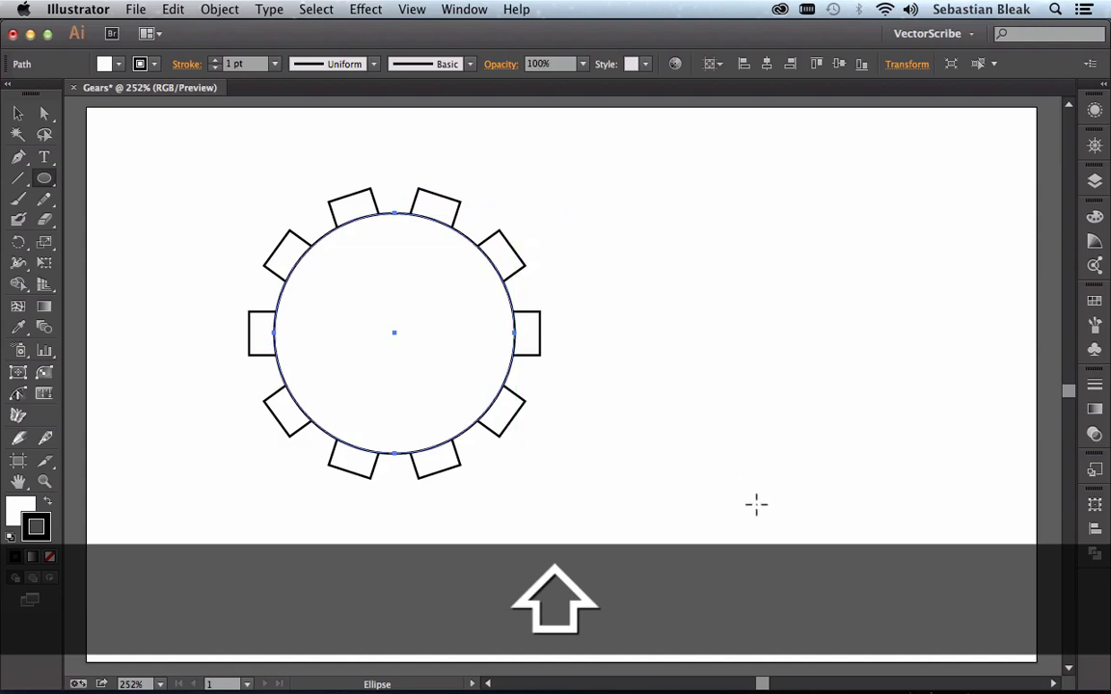
Step: Select the circle and all the bars and unite them into a single gear outline
{"action": "key", "text": "v"}
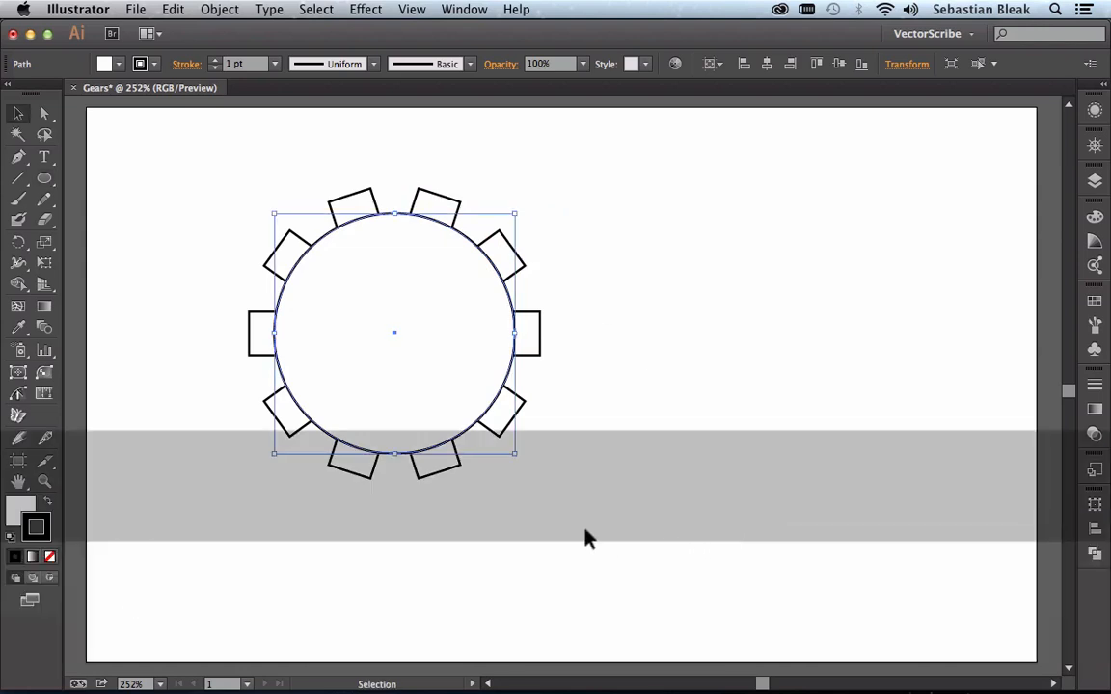
{"action": "left_click_drag", "start_coordinate": [586, 533], "coordinate": [194, 177]}
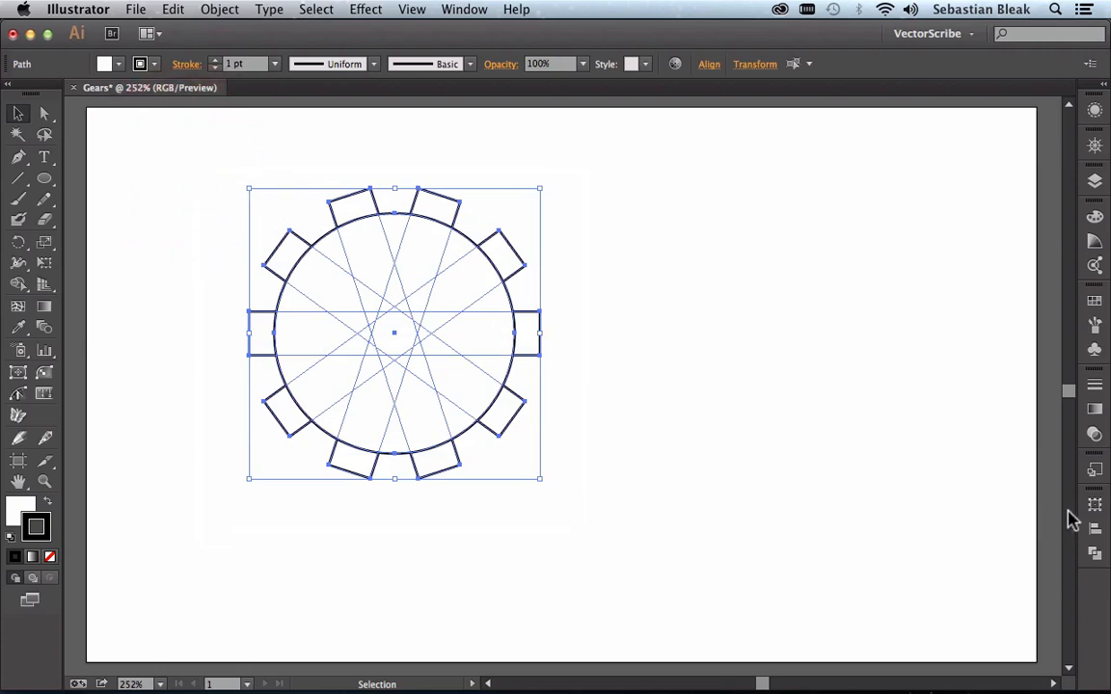
{"action": "left_click", "coordinate": [1094, 559]}
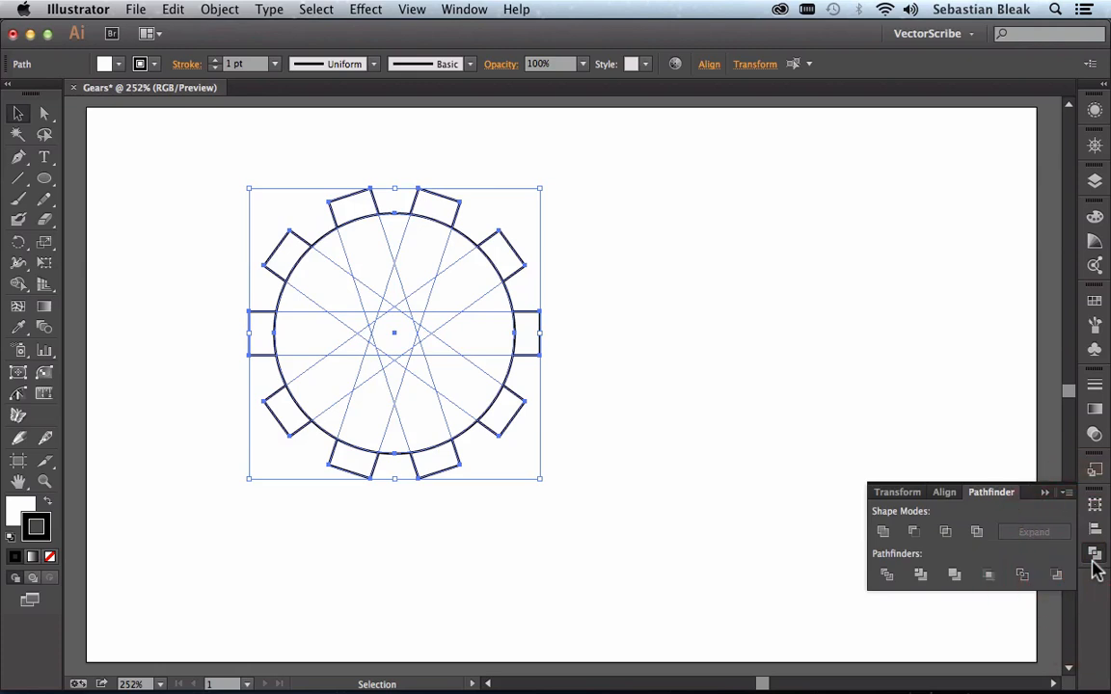
{"action": "key", "text": "l"}
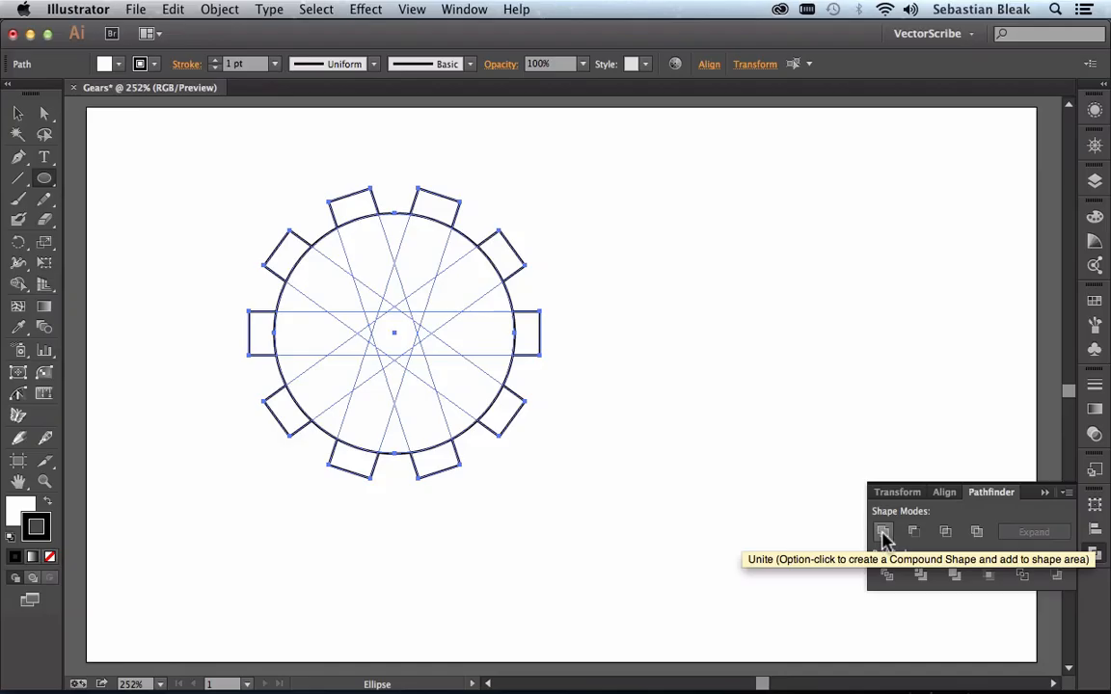
{"action": "left_click", "coordinate": [883, 532]}
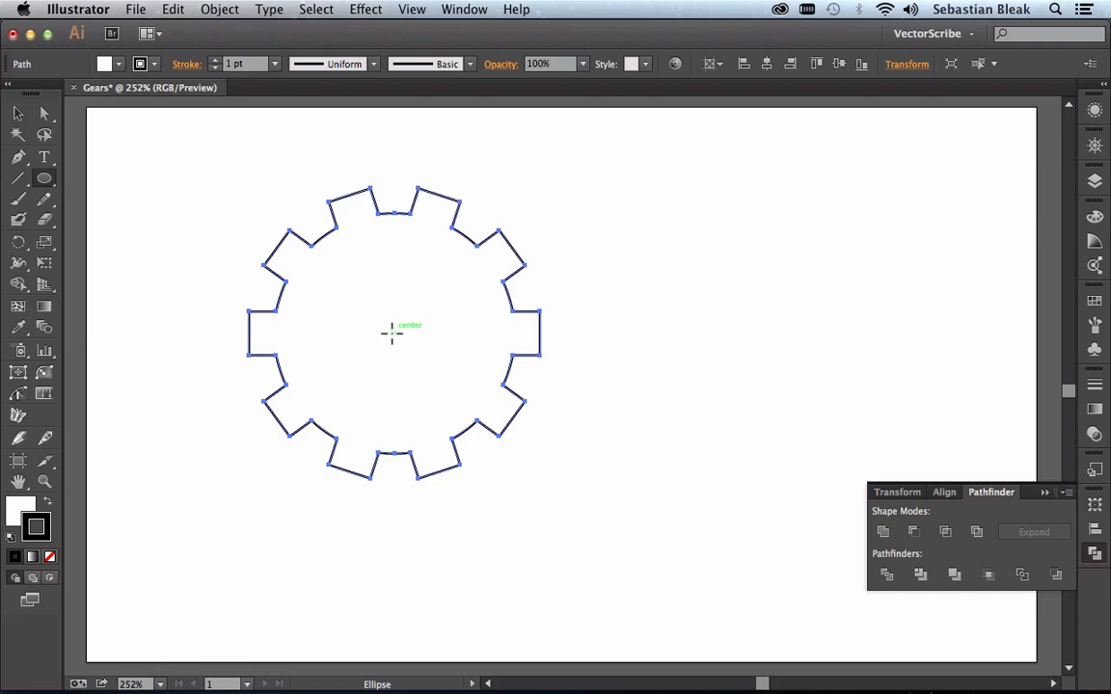
Step: Draw a smaller circle from the centre of the gear, about half the width of its body
{"action": "left_click_drag", "start_coordinate": [393, 335], "coordinate": [461, 276]}
{"action": "key", "text": "alt"}
{"action": "key", "text": "shift"}
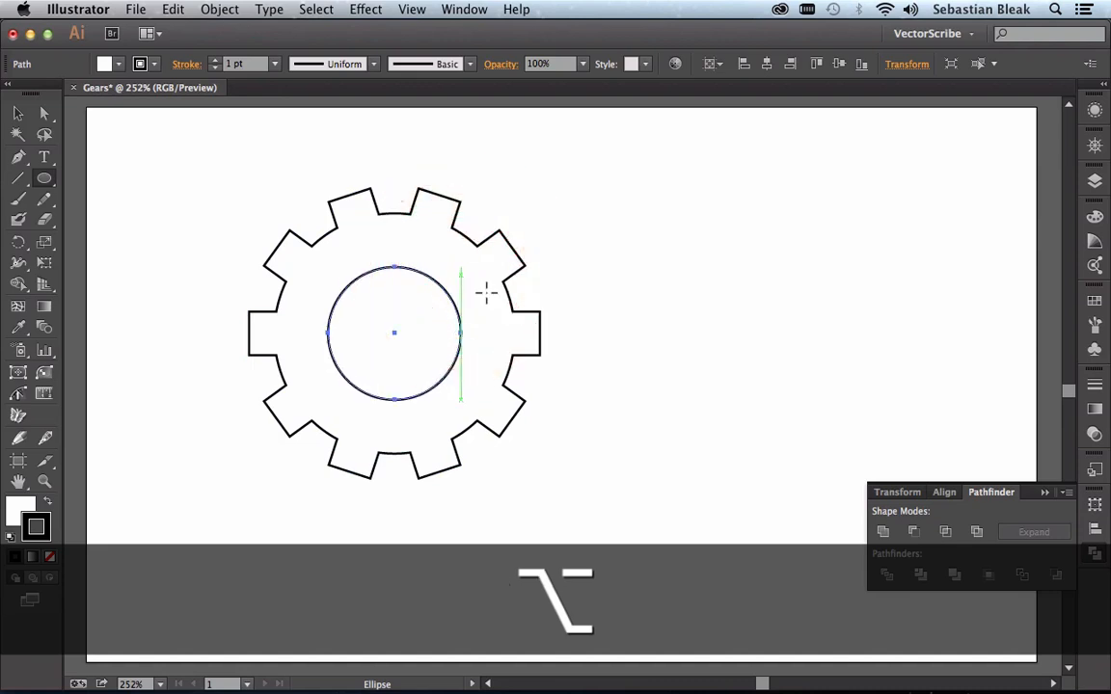
Step: Select the gear and the inner circle and cut the hole with Minus Front
{"action": "key", "text": "v"}
{"action": "left_click_drag", "start_coordinate": [685, 455], "coordinate": [316, 260]}
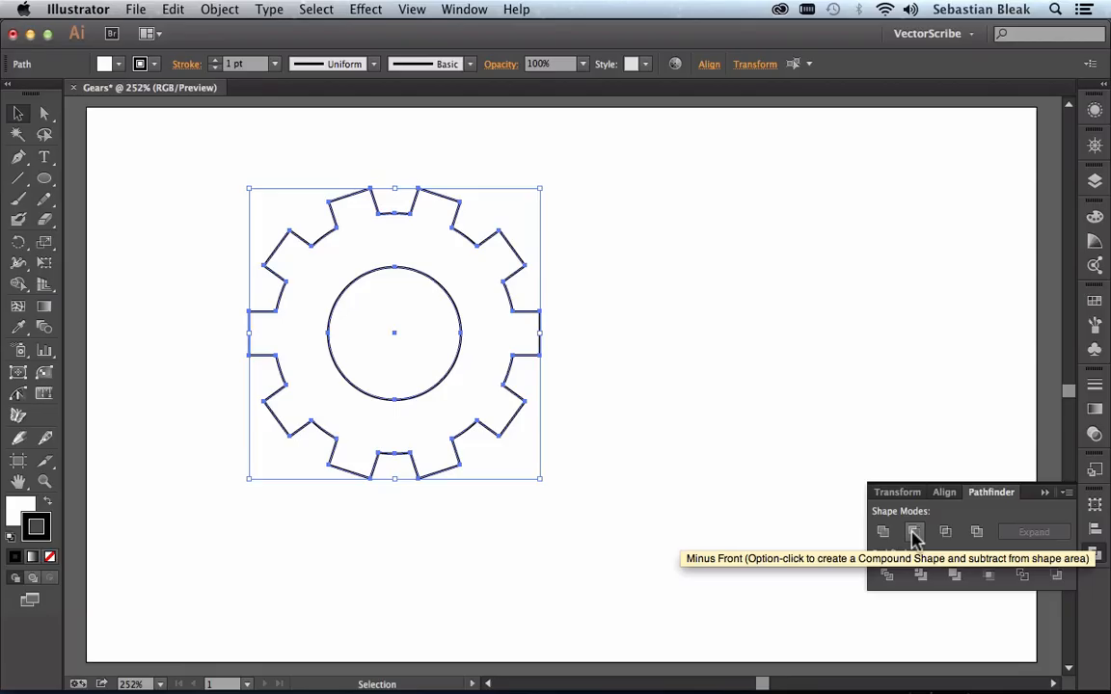
{"action": "left_click", "coordinate": [913, 535]}
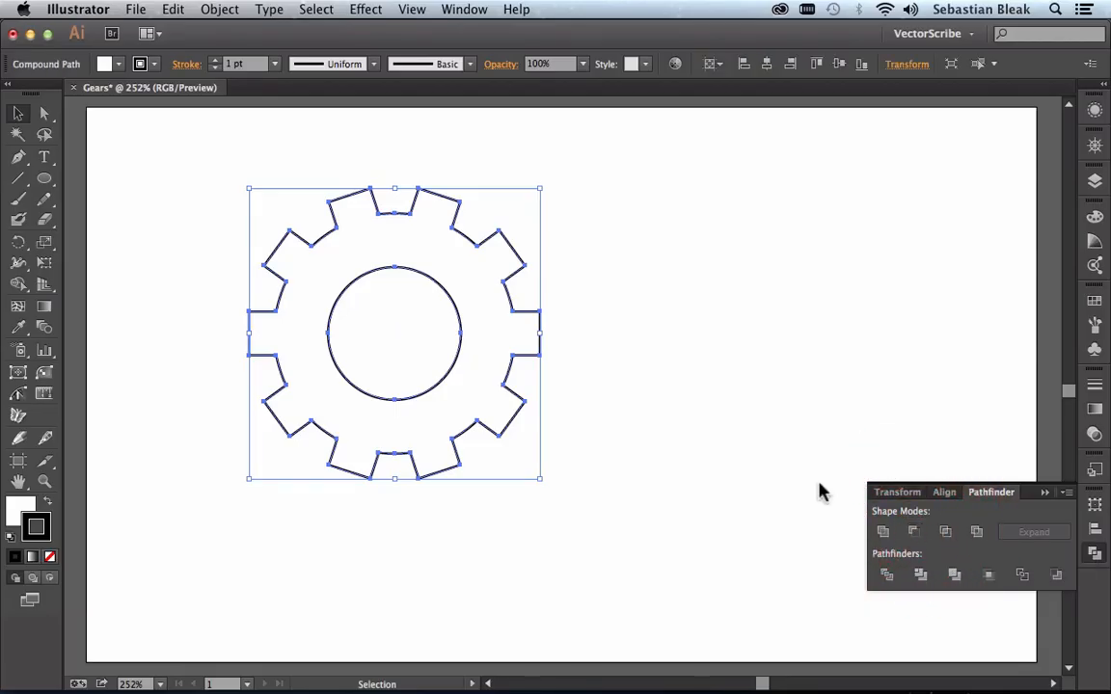
{"action": "left_click", "coordinate": [383, 355]}
{"action": "left_click_drag", "start_coordinate": [383, 350], "coordinate": [428, 293]}
{"action": "left_click", "coordinate": [493, 328]}
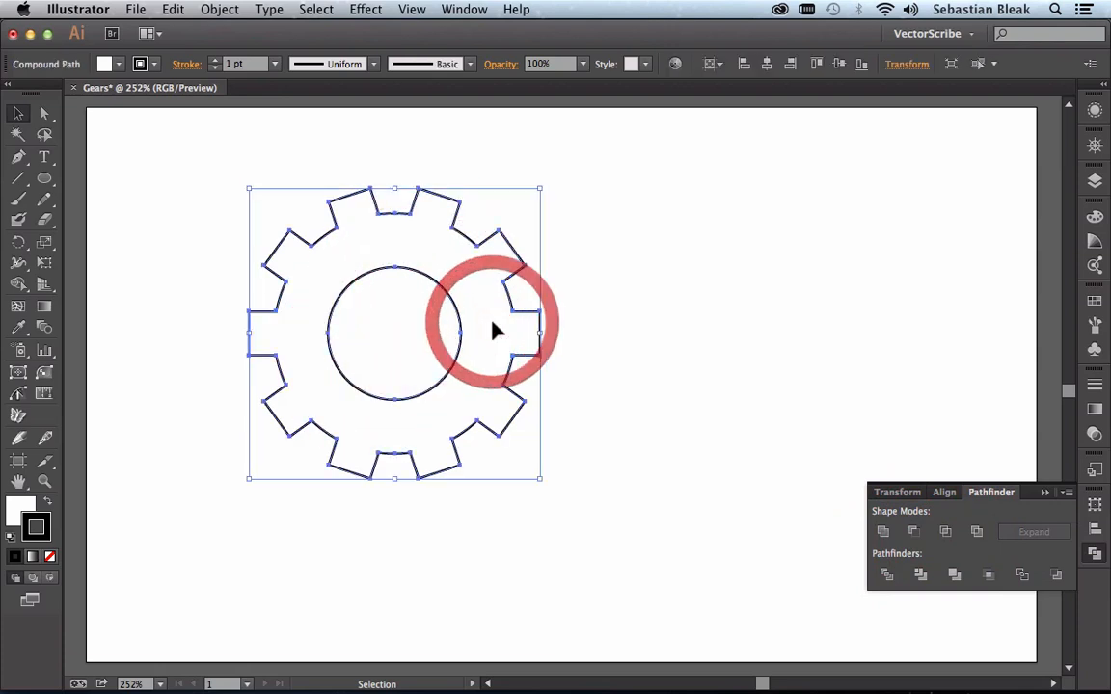
Step: Fill the gear with a dark grey swatch, keeping its black stroke
{"action": "key", "text": "x"}
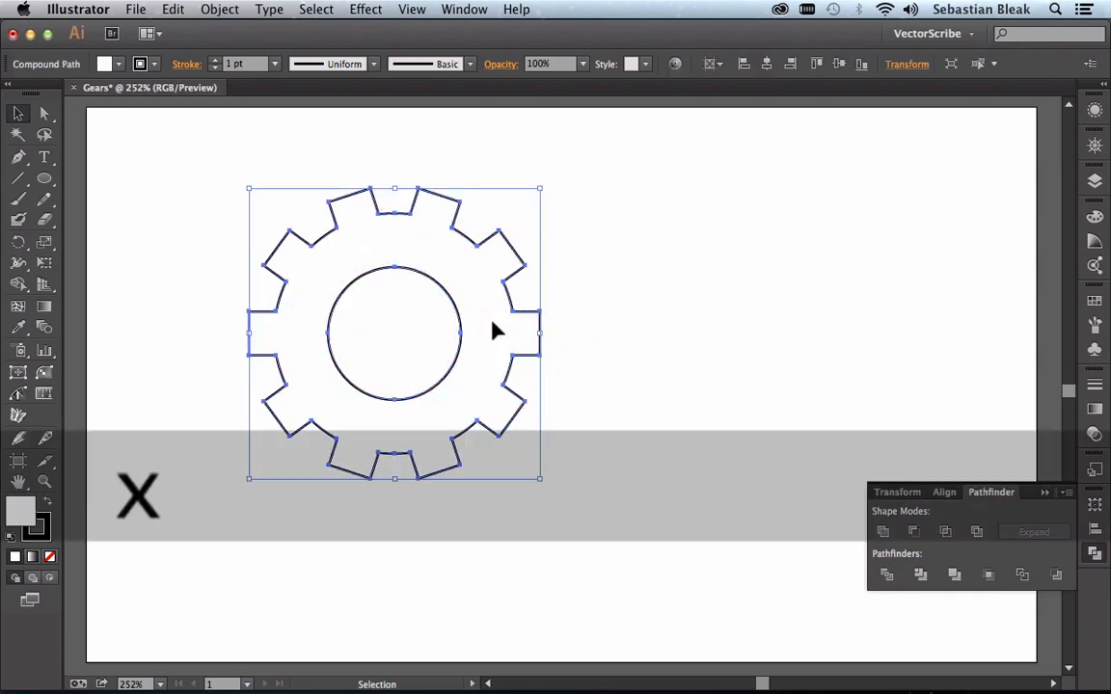
{"action": "left_click", "coordinate": [1095, 300]}
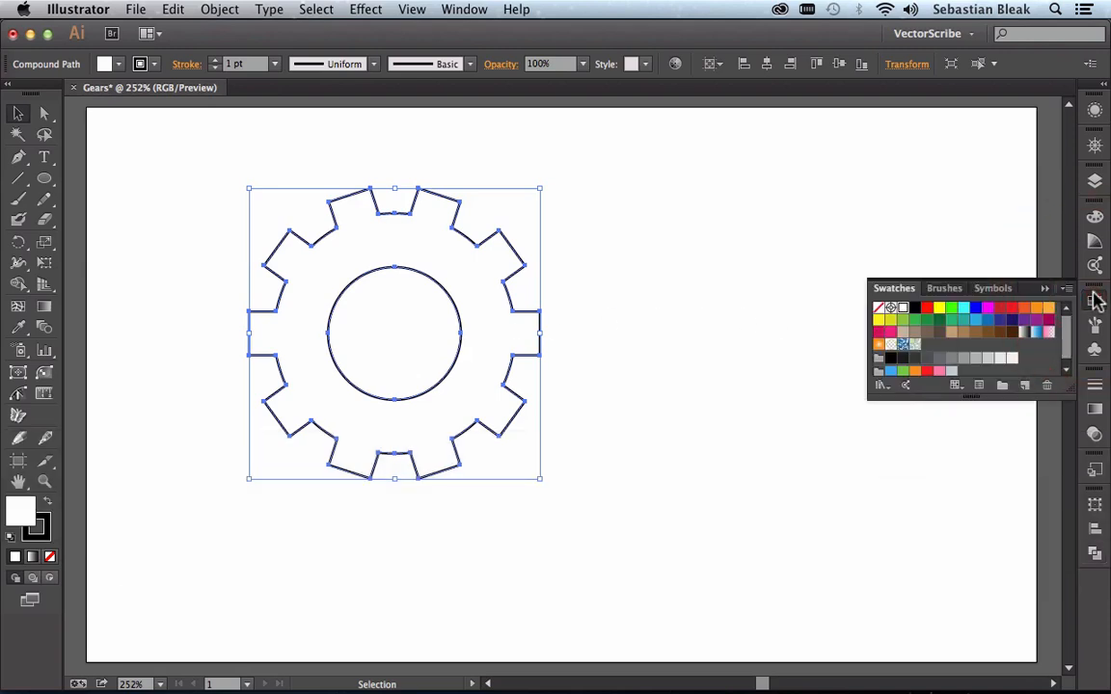
{"action": "left_click", "coordinate": [940, 359]}
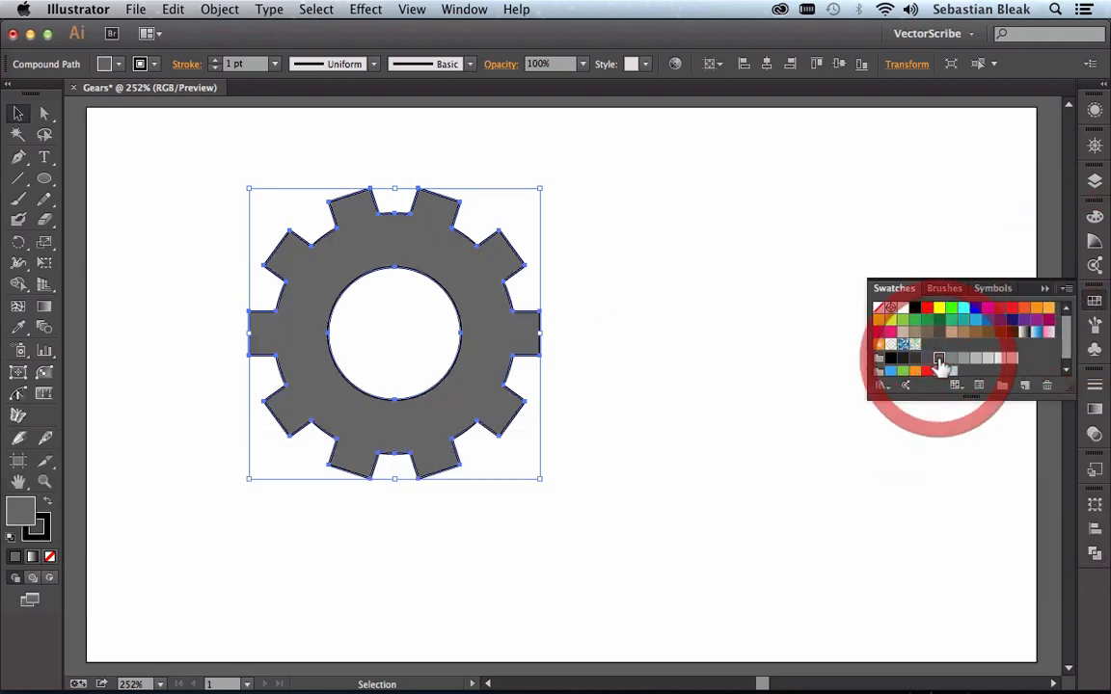
{"action": "left_click", "coordinate": [1047, 289]}
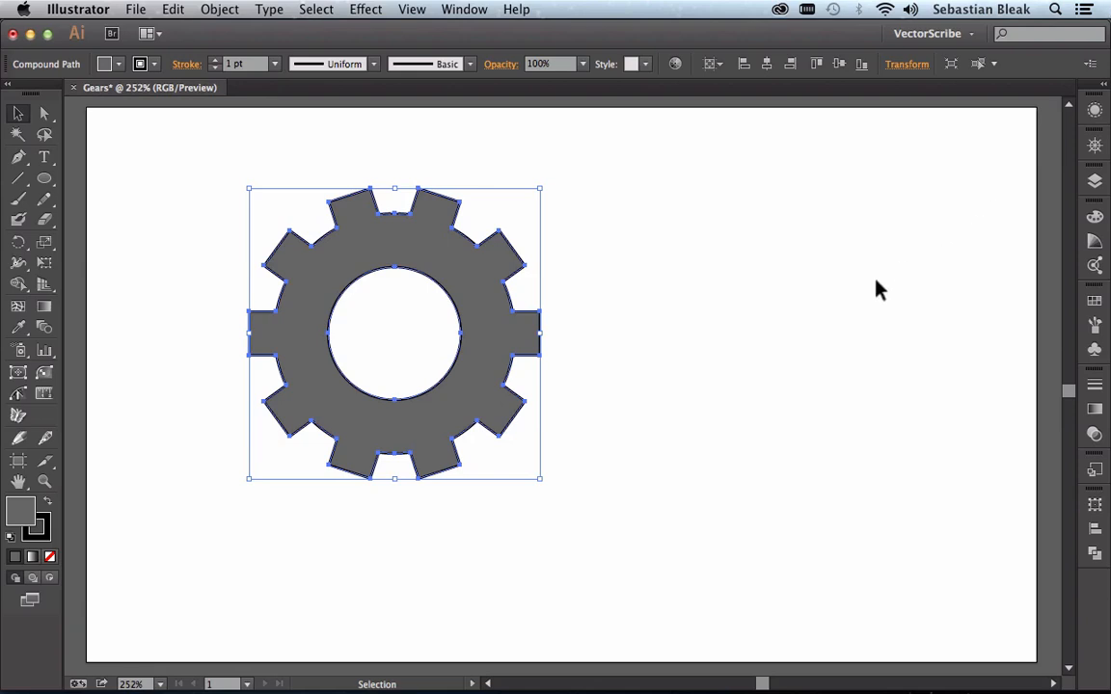
Step: Shrink the artboard around the gear to about 158 × 150 px and move it with its artwork to free space beside it
{"action": "key", "text": "shift+o"}
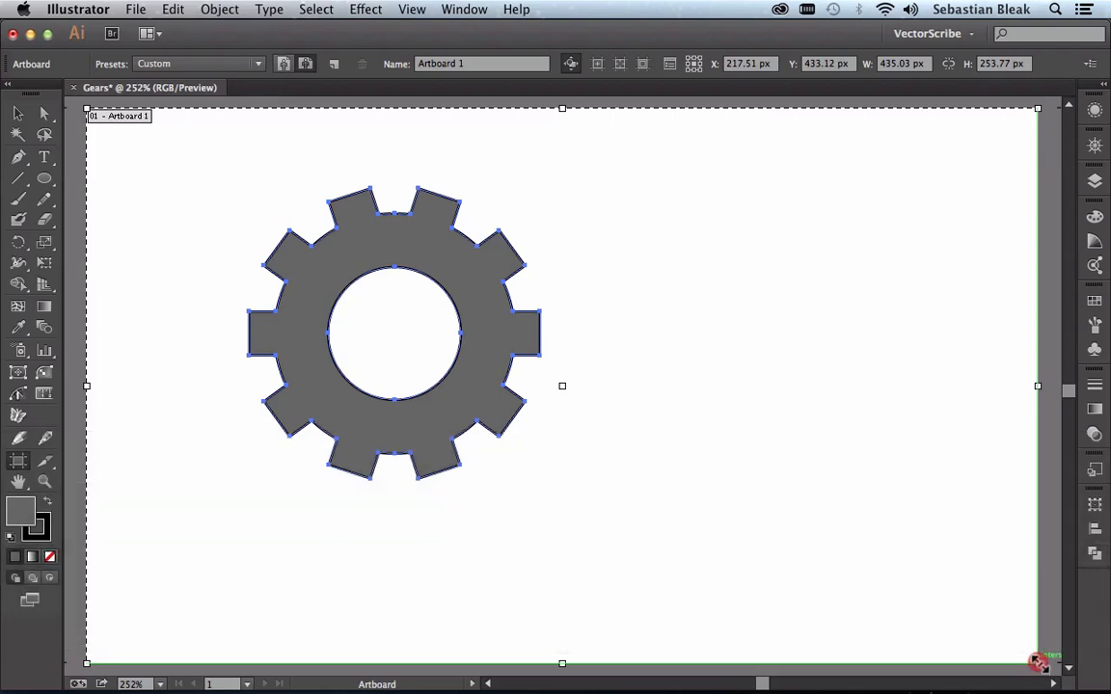
{"action": "left_click_drag", "start_coordinate": [1038, 664], "coordinate": [573, 495]}
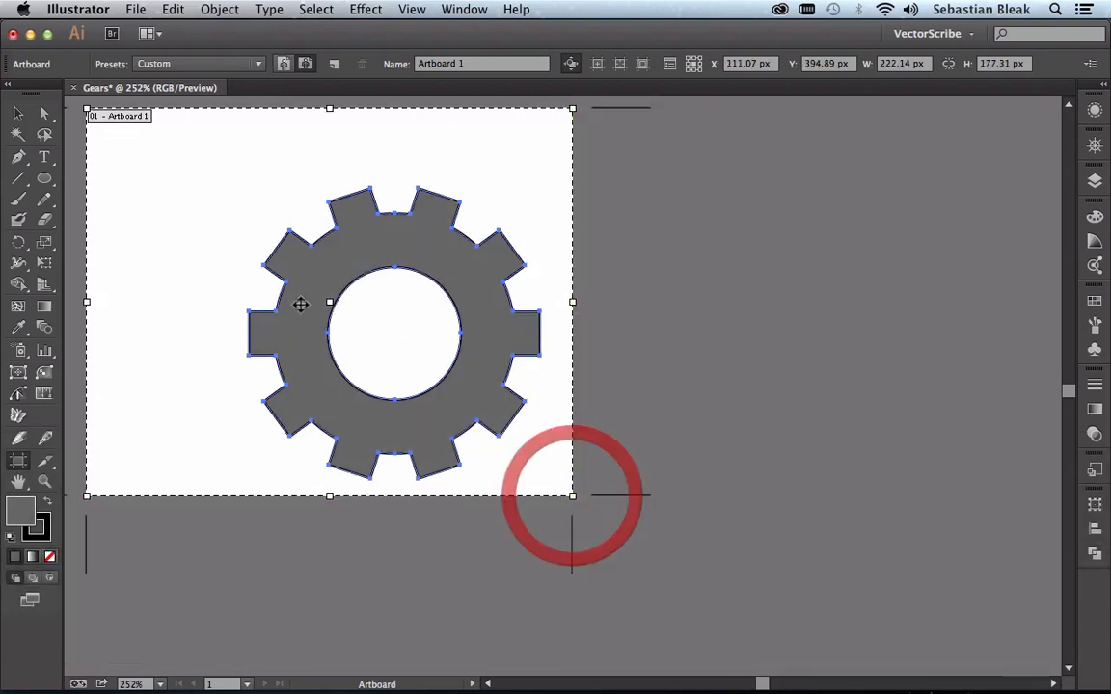
{"action": "left_click_drag", "start_coordinate": [87, 109], "coordinate": [226, 169]}
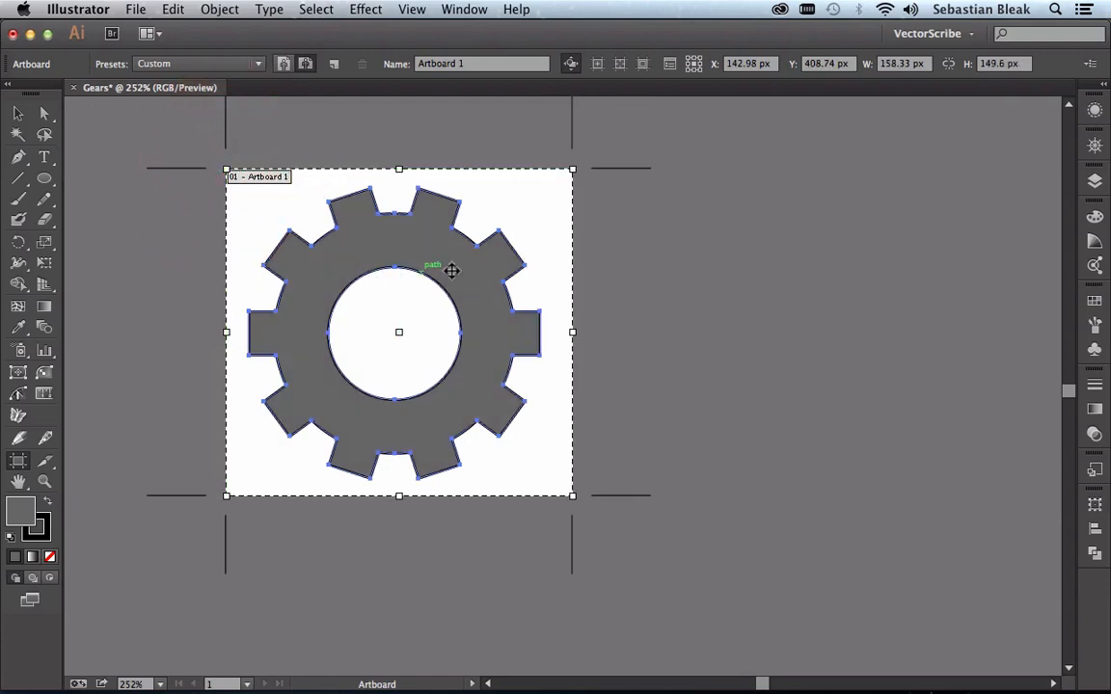
{"action": "left_click_drag", "start_coordinate": [431, 321], "coordinate": [299, 286]}
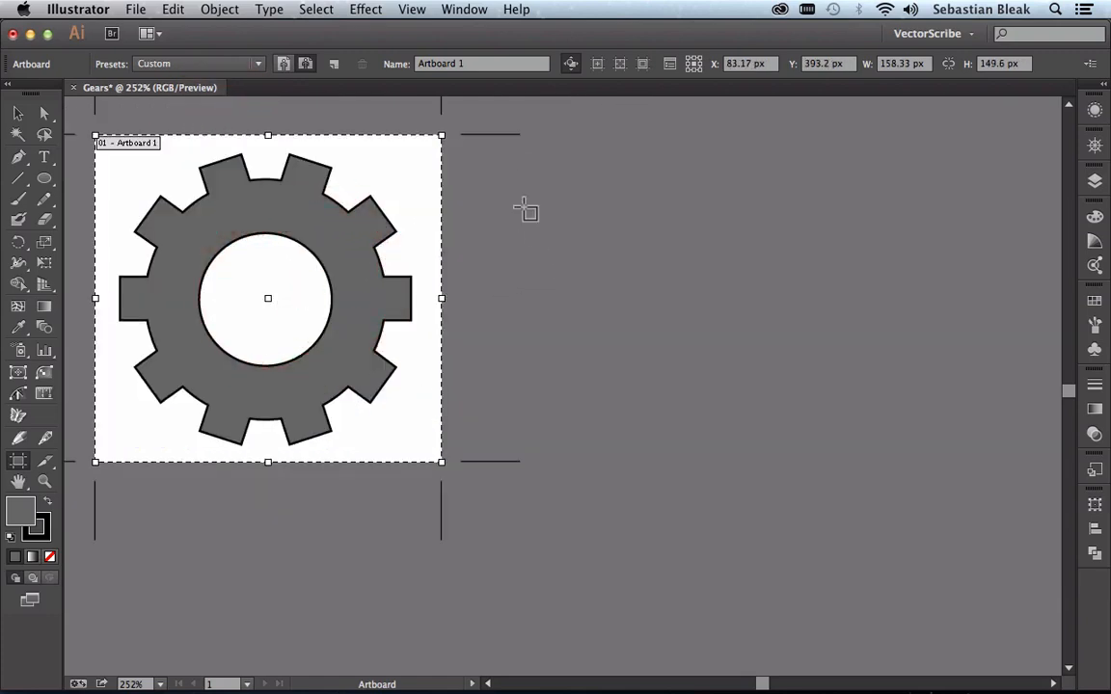
Step: Add a second artboard of about 171 × 165 px beside the gear and fit it in the view
{"action": "left_click_drag", "start_coordinate": [493, 135], "coordinate": [868, 494]}
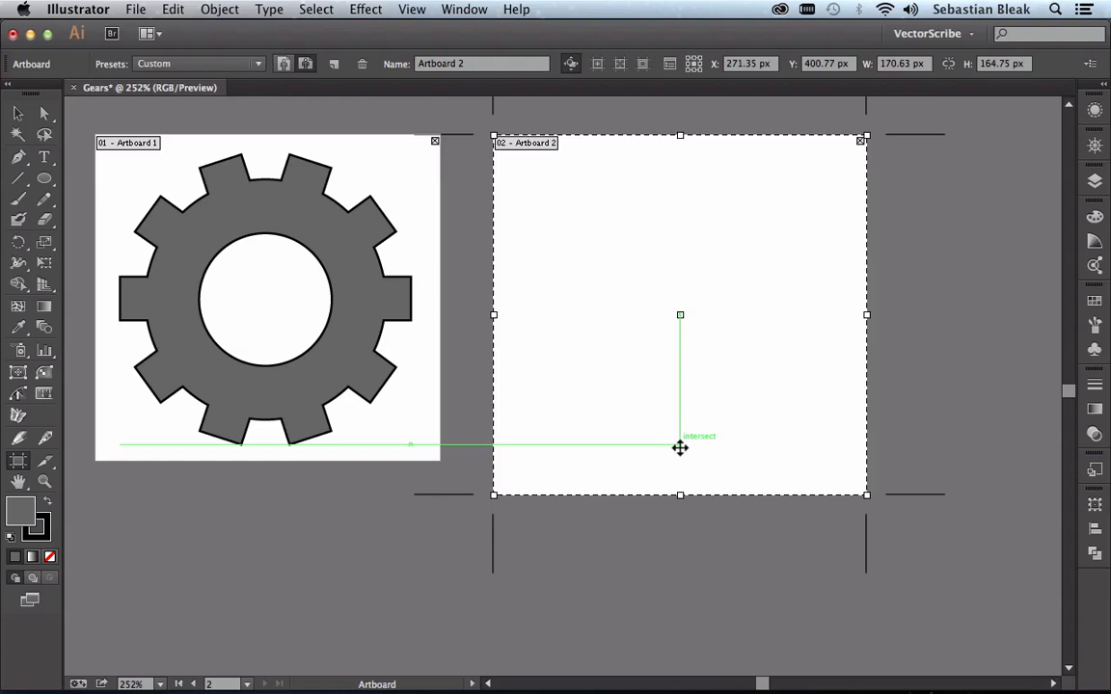
{"action": "key", "text": "v"}
{"action": "left_click", "coordinate": [680, 453]}
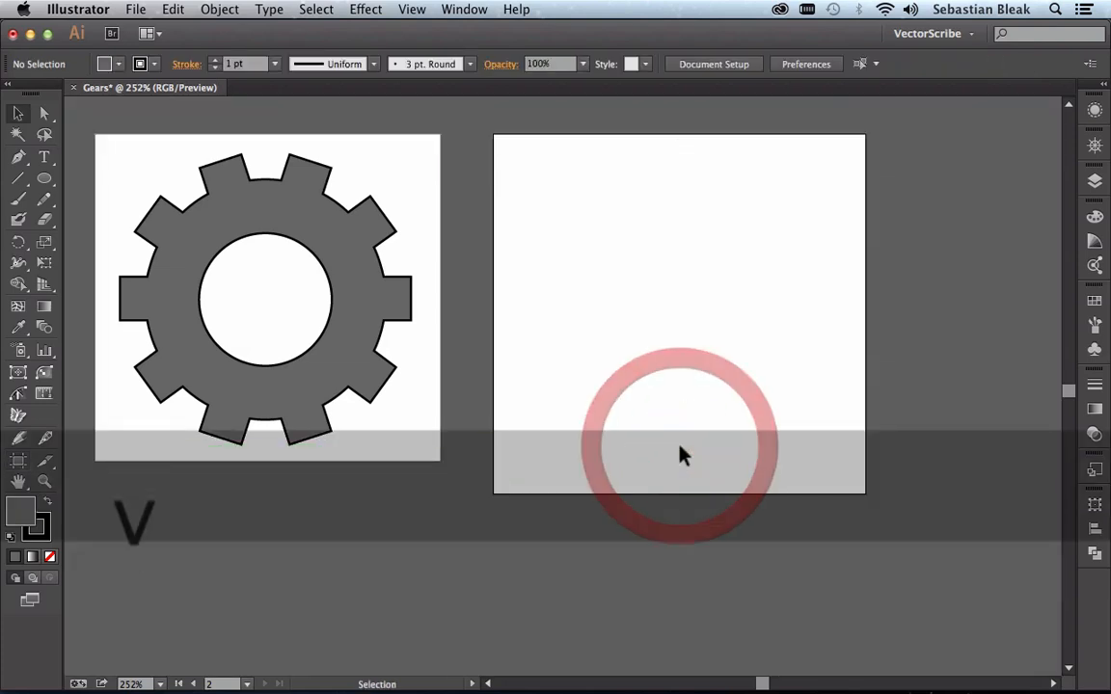
{"action": "key", "text": "super+0"}
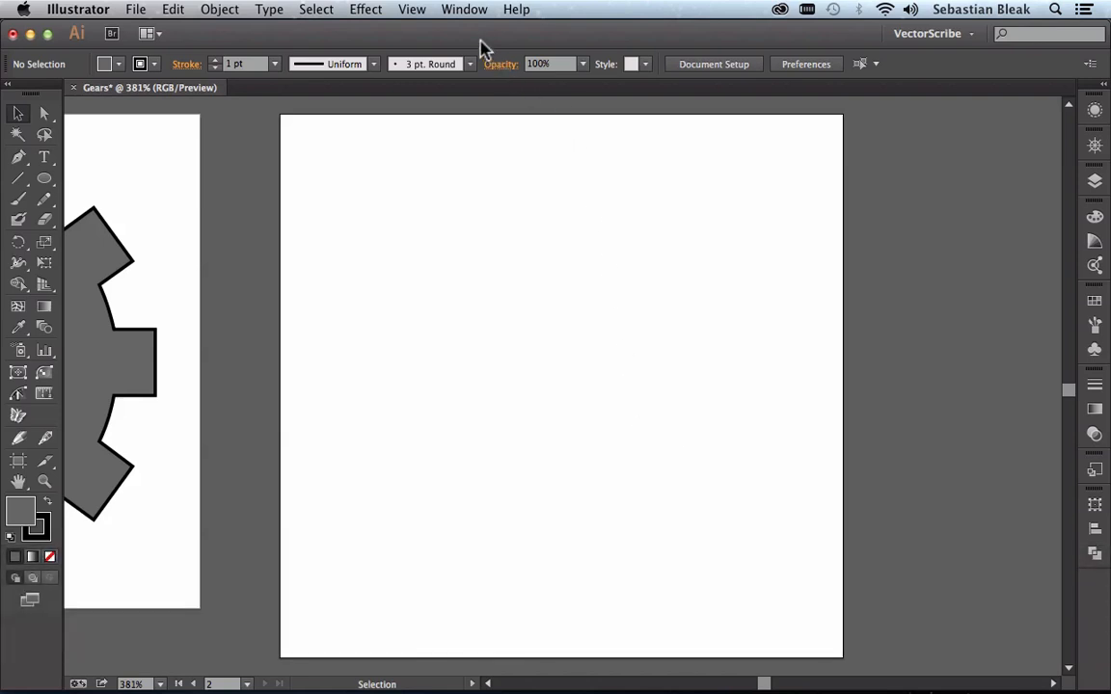
Step: Show VectorScribe's Dynamic Shapes options and use the tool to place a five-point star near the centre of the empty artboard
{"action": "left_click", "coordinate": [464, 9]}
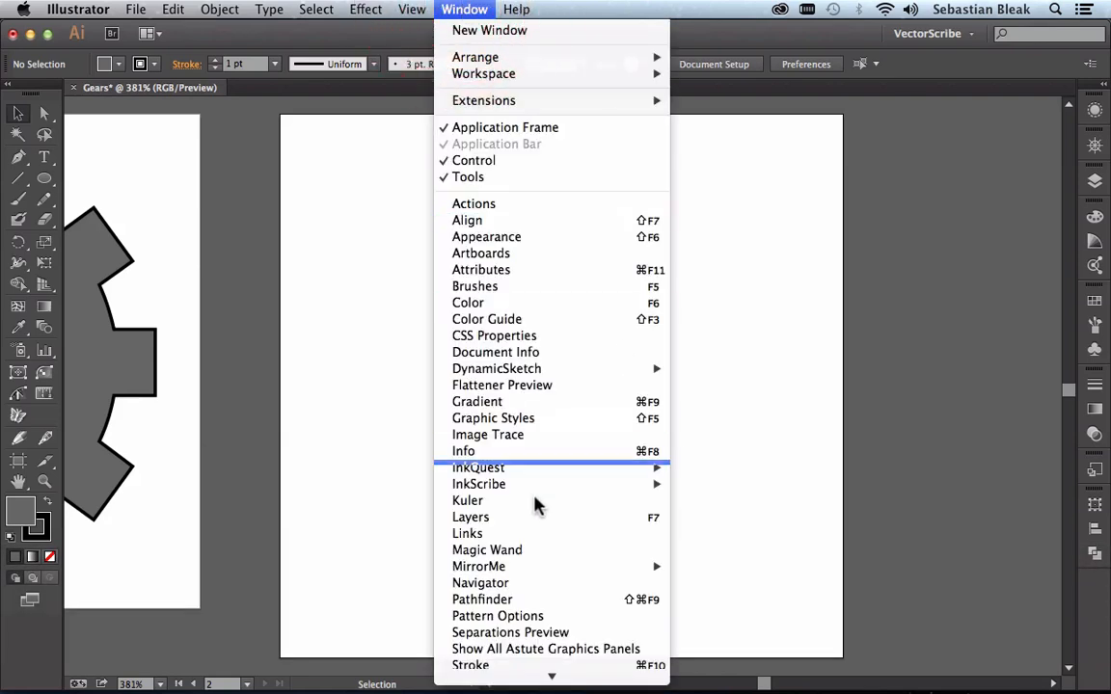
{"action": "scroll", "coordinate": [537, 511], "scroll_direction": "down", "scroll_amount": 5}
{"action": "mouse_move", "coordinate": [571, 575]}
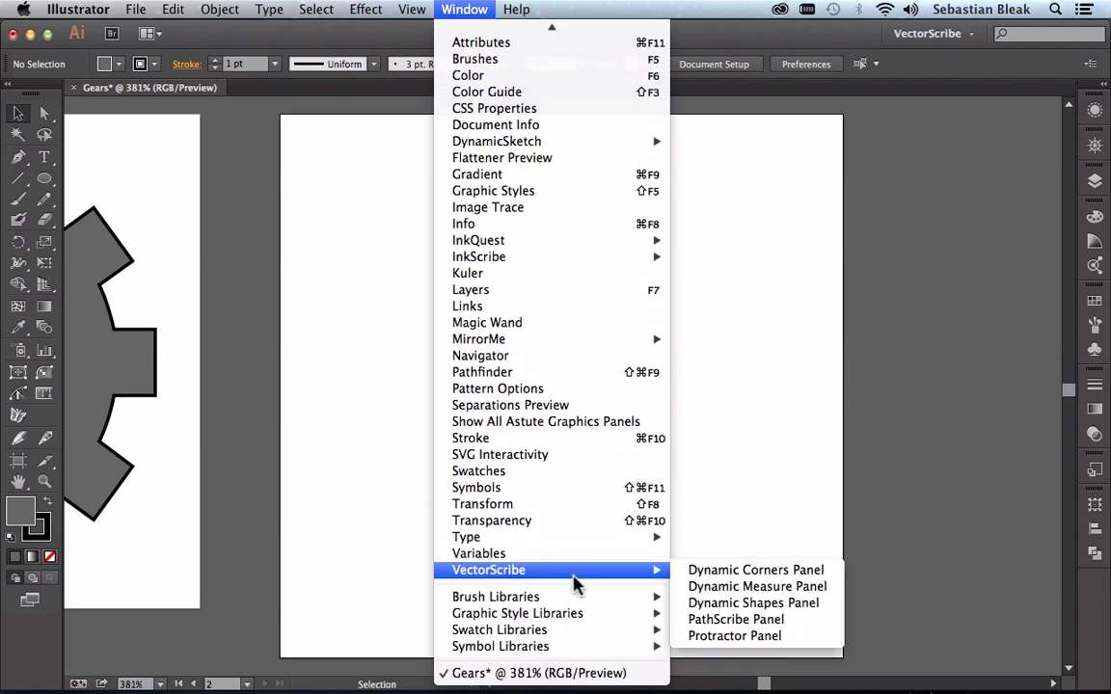
{"action": "left_click", "coordinate": [789, 604]}
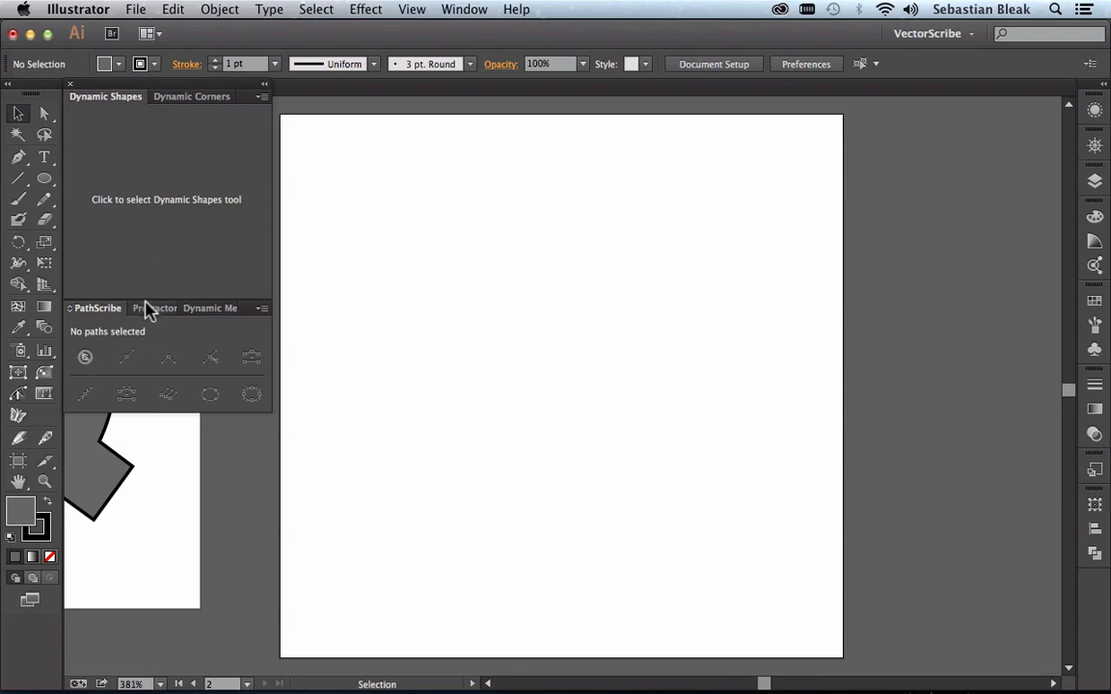
{"action": "left_click", "coordinate": [159, 215]}
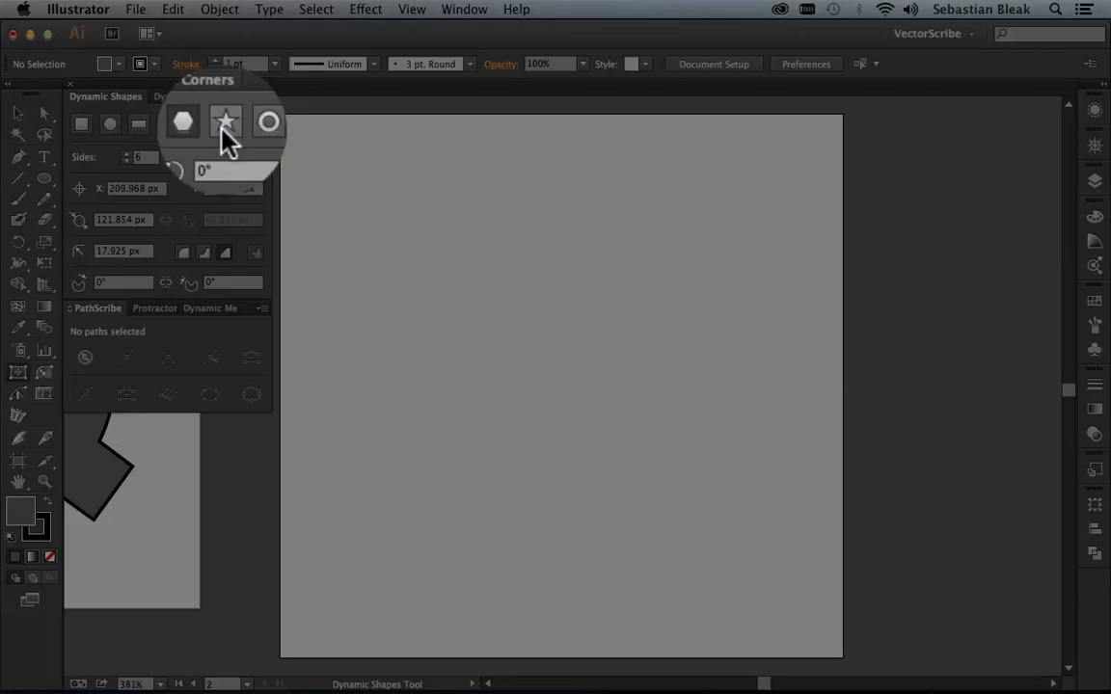
{"action": "left_click", "coordinate": [223, 127]}
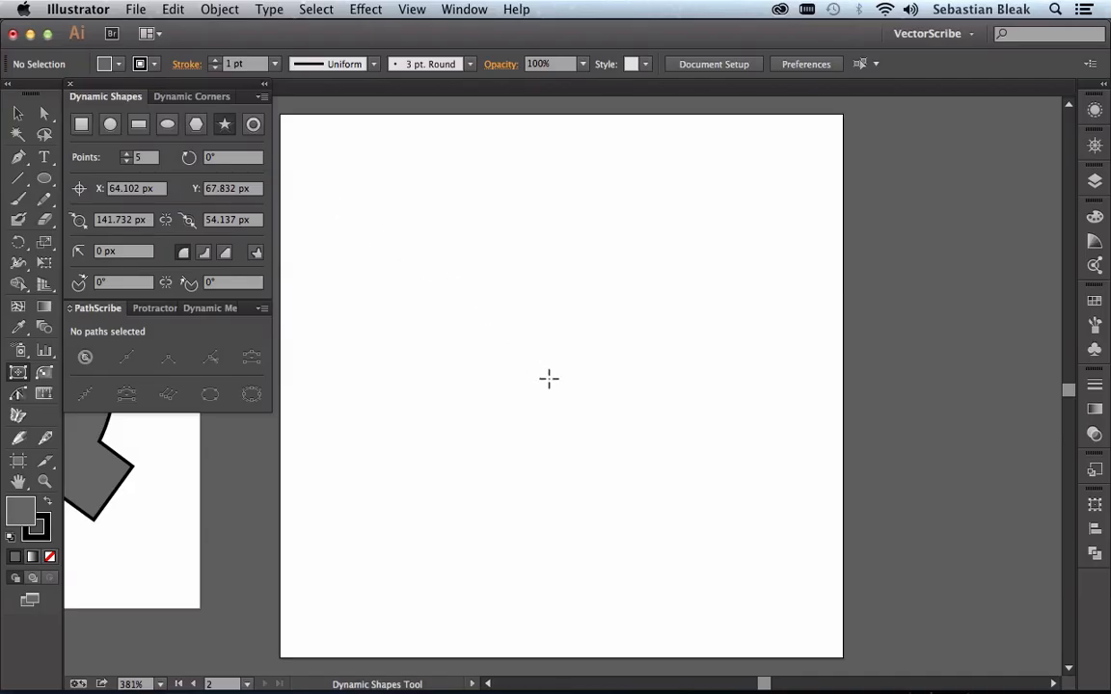
{"action": "left_click", "coordinate": [549, 378]}
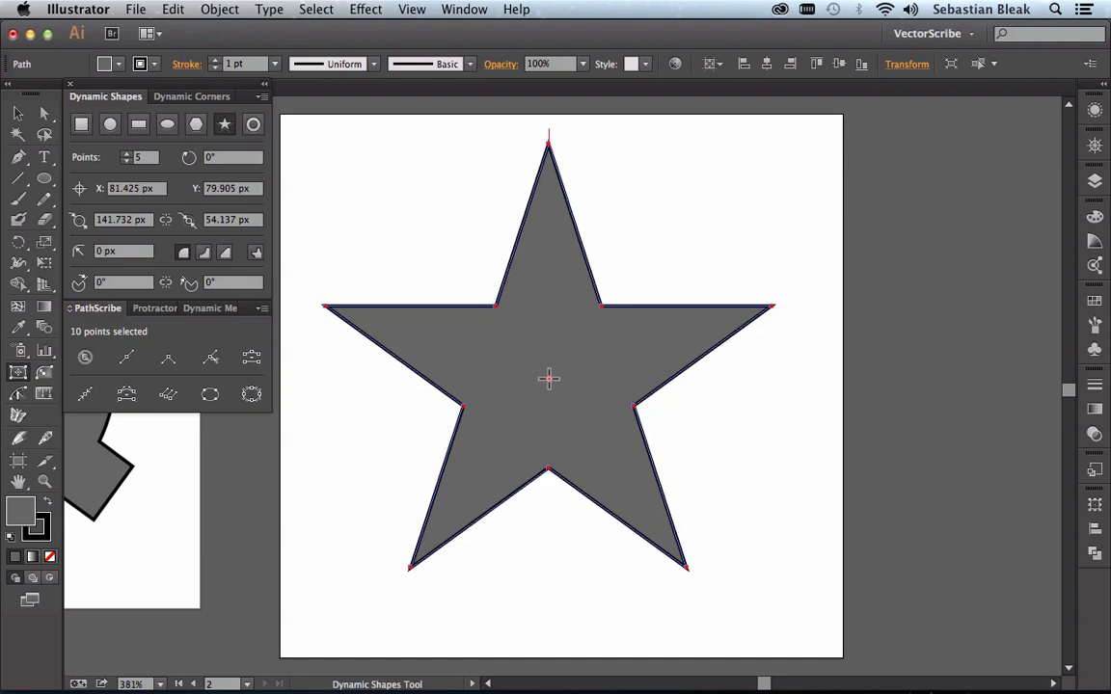
Step: Give the star the default white fill and black stroke, and raise its number of points to 10
{"action": "key", "text": "d"}
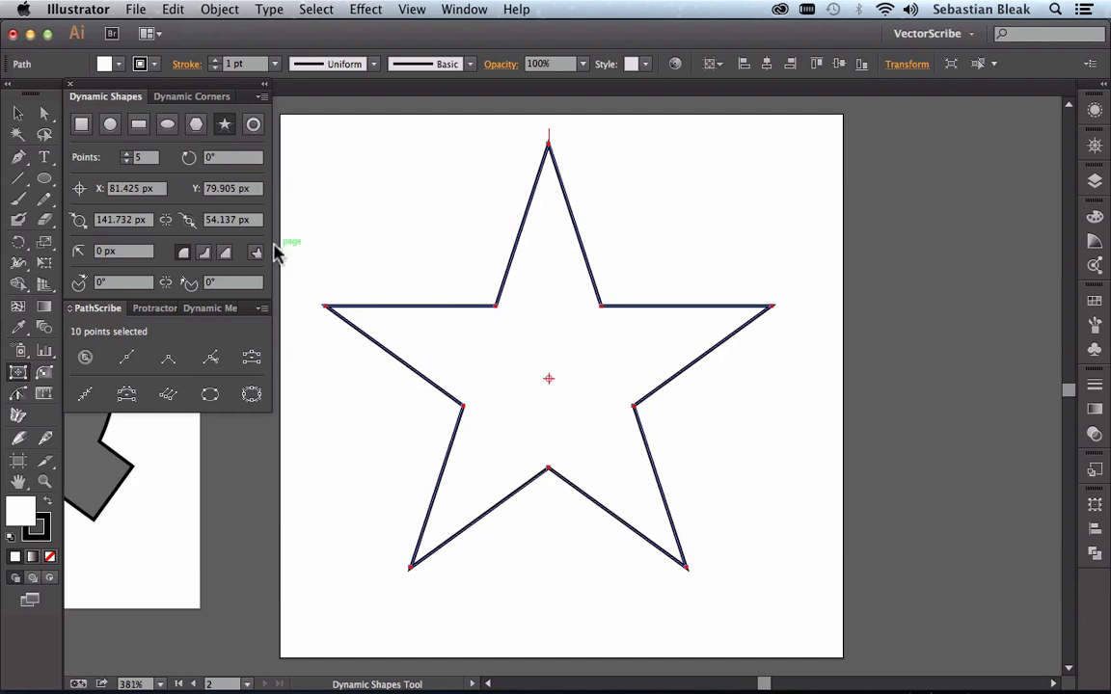
{"action": "left_click", "coordinate": [149, 158]}
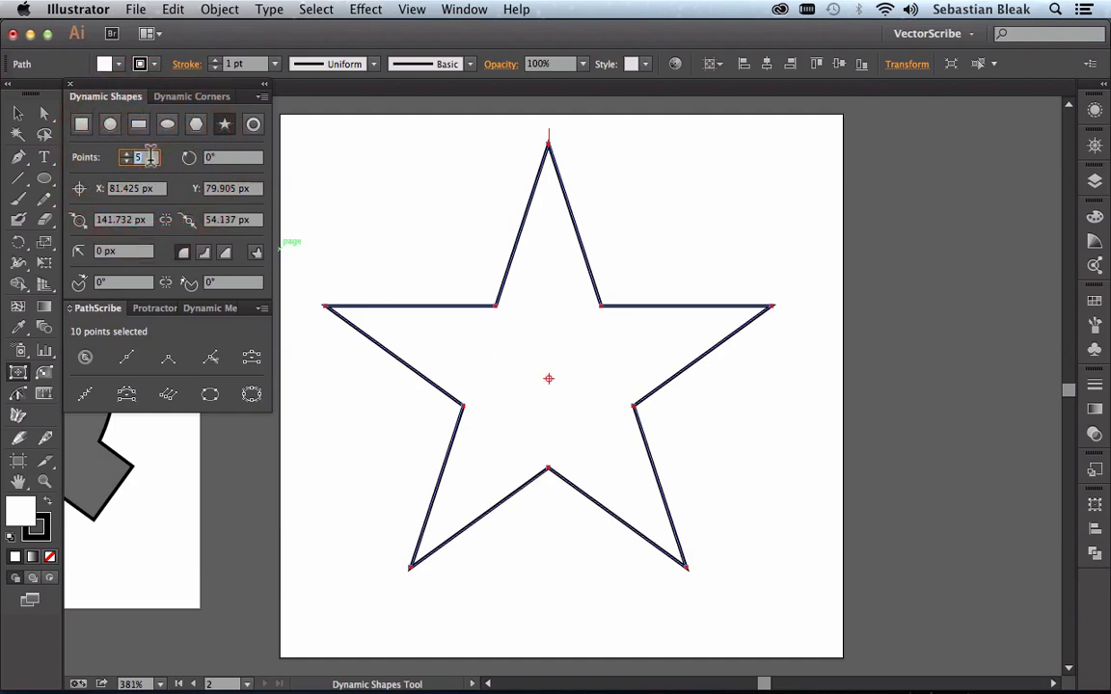
{"action": "key", "text": "Up"}
{"action": "key", "text": "Up"}
{"action": "key", "text": "Up"}
{"action": "key", "text": "Up"}
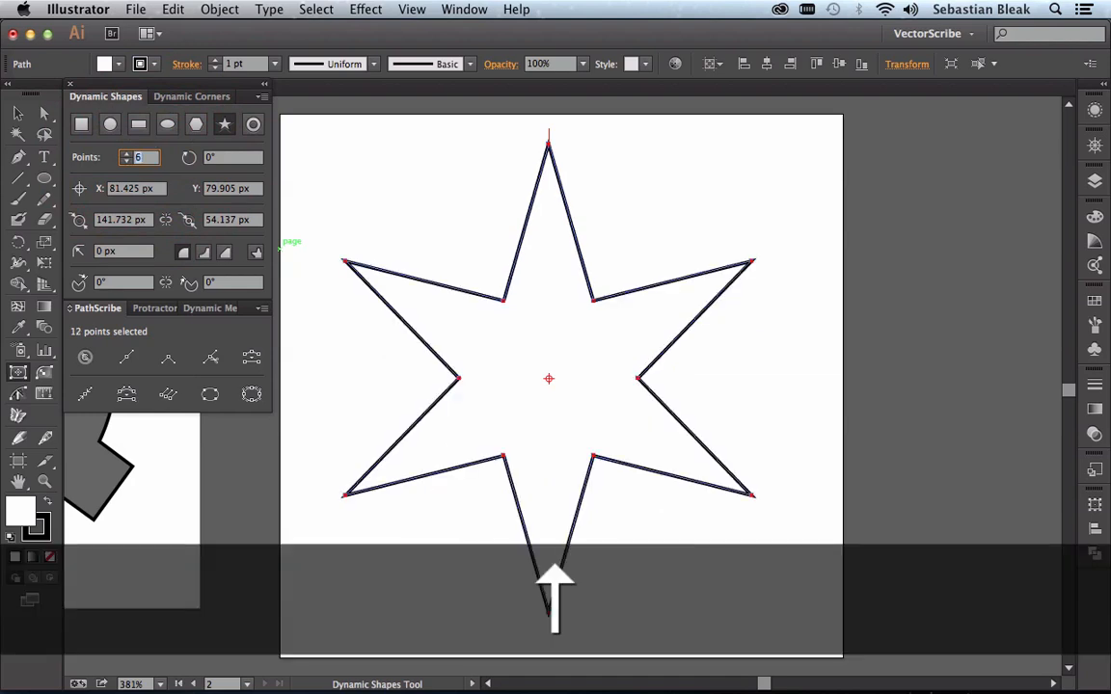
{"action": "key", "text": "Up"}
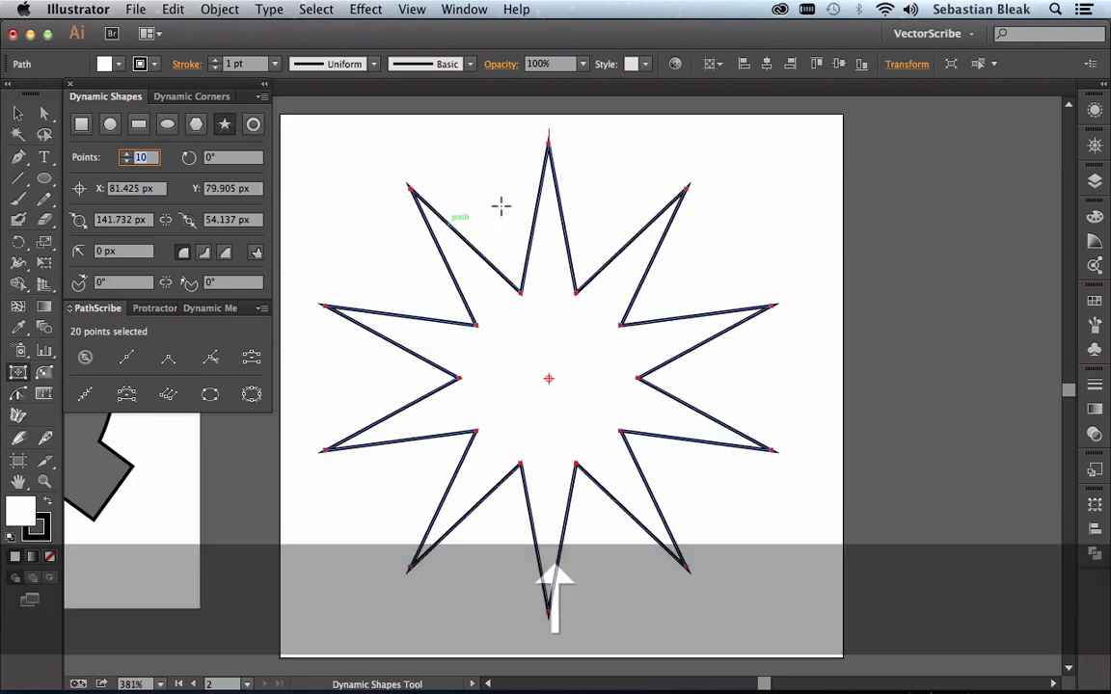
{"action": "key", "text": "Return"}
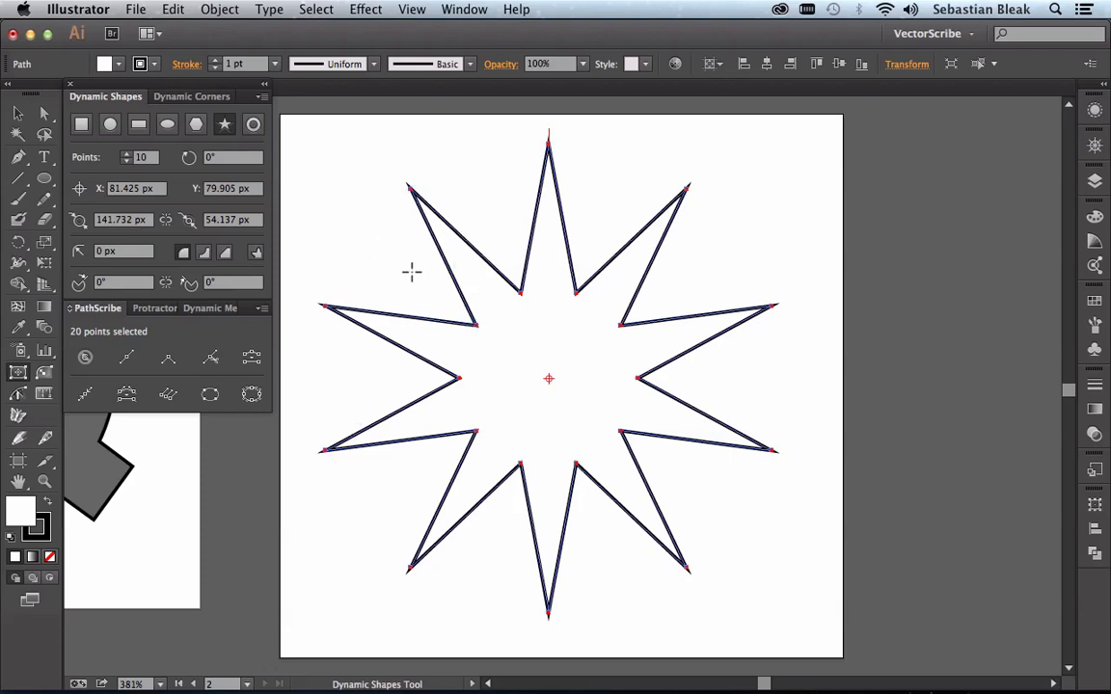
Step: Round all corners of the ten-point star with a corner radius of 5 px
{"action": "left_click", "coordinate": [126, 251]}
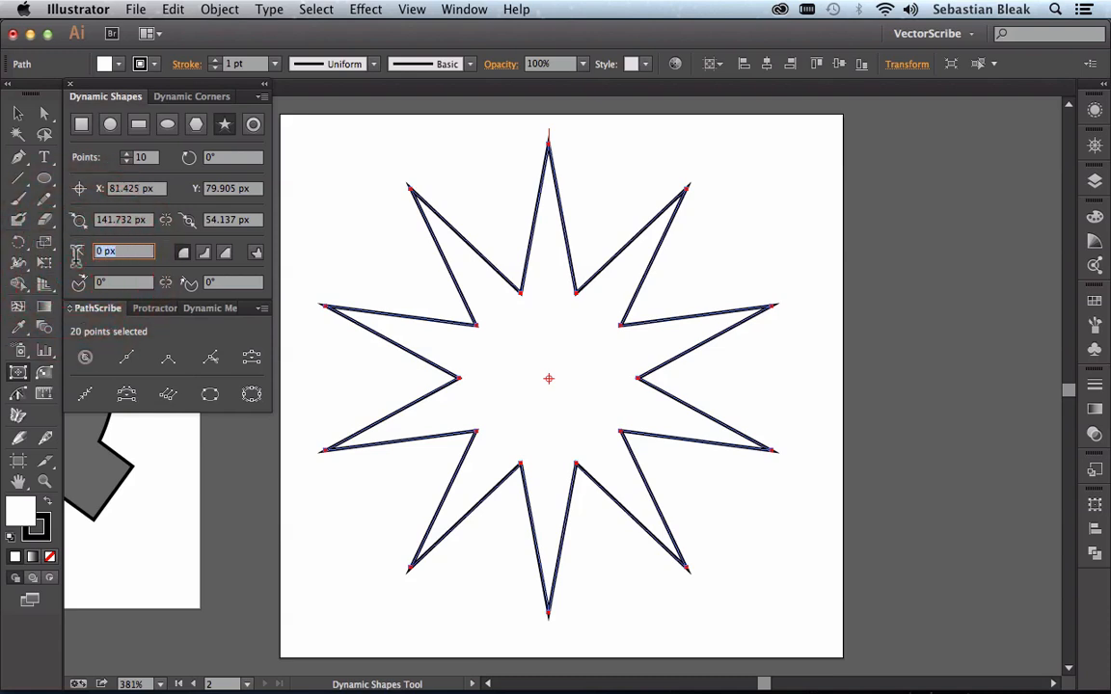
{"action": "key", "text": "Up"}
{"action": "key", "text": "Up"}
{"action": "key", "text": "Up"}
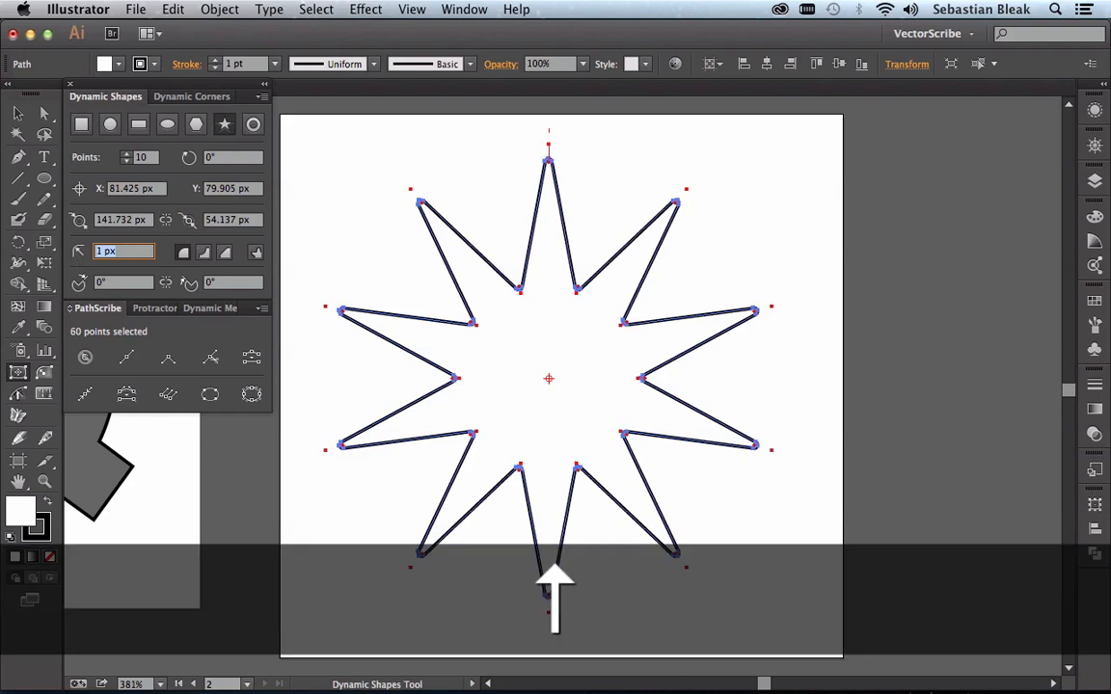
{"action": "key", "text": "Up"}
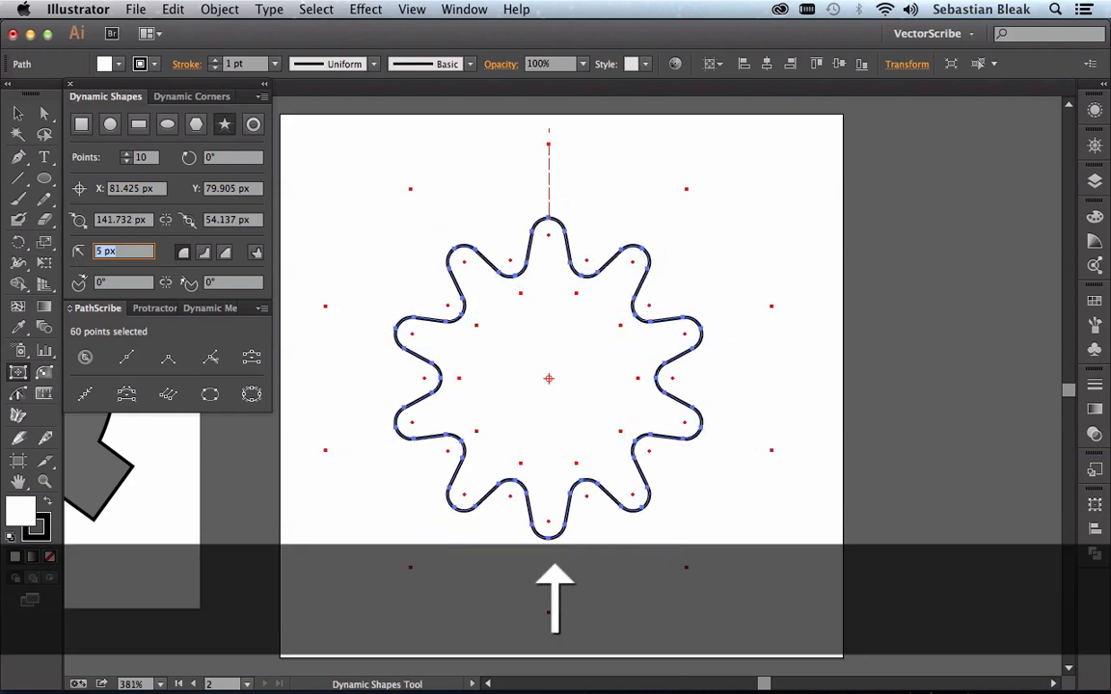
{"action": "key", "text": "Return"}
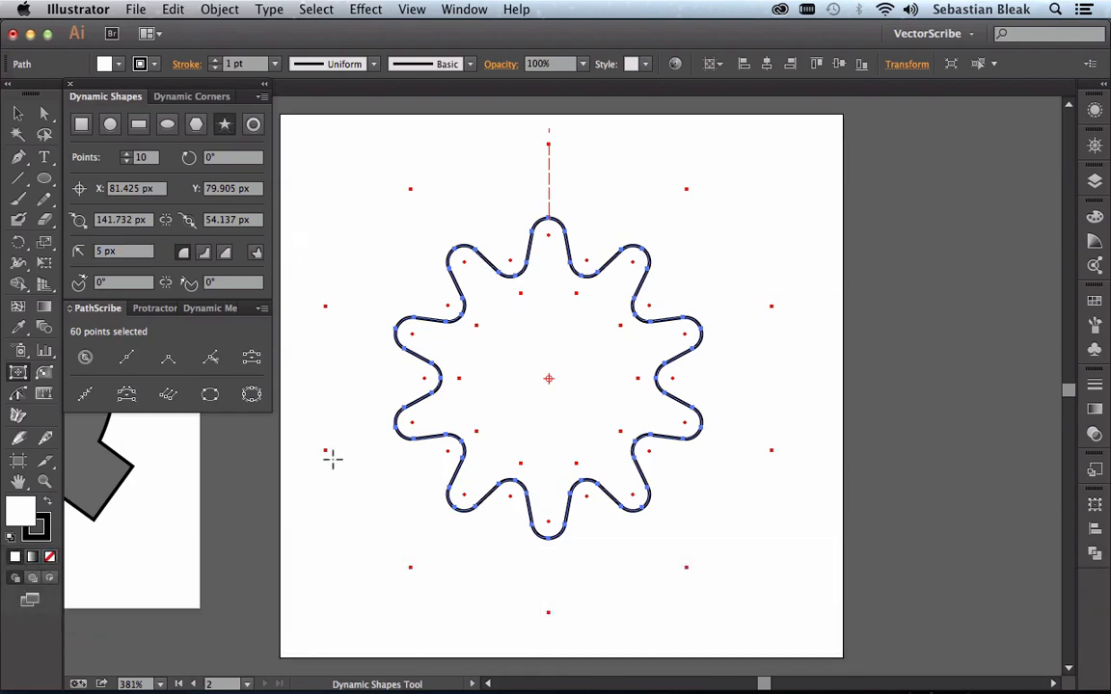
Step: Compare the star with the first gear, switch its rounded corners to chamfered ones, and deselect it
{"action": "key", "text": "space"}
{"action": "left_click_drag", "start_coordinate": [325, 459], "coordinate": [791, 471]}
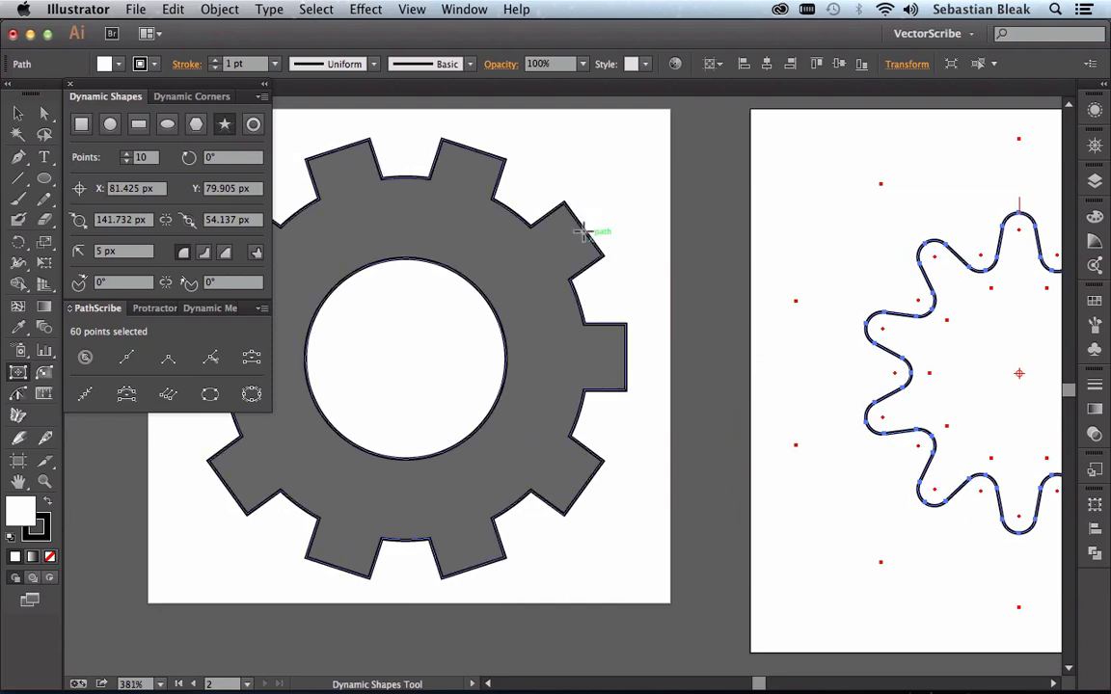
{"action": "key", "text": "super+0"}
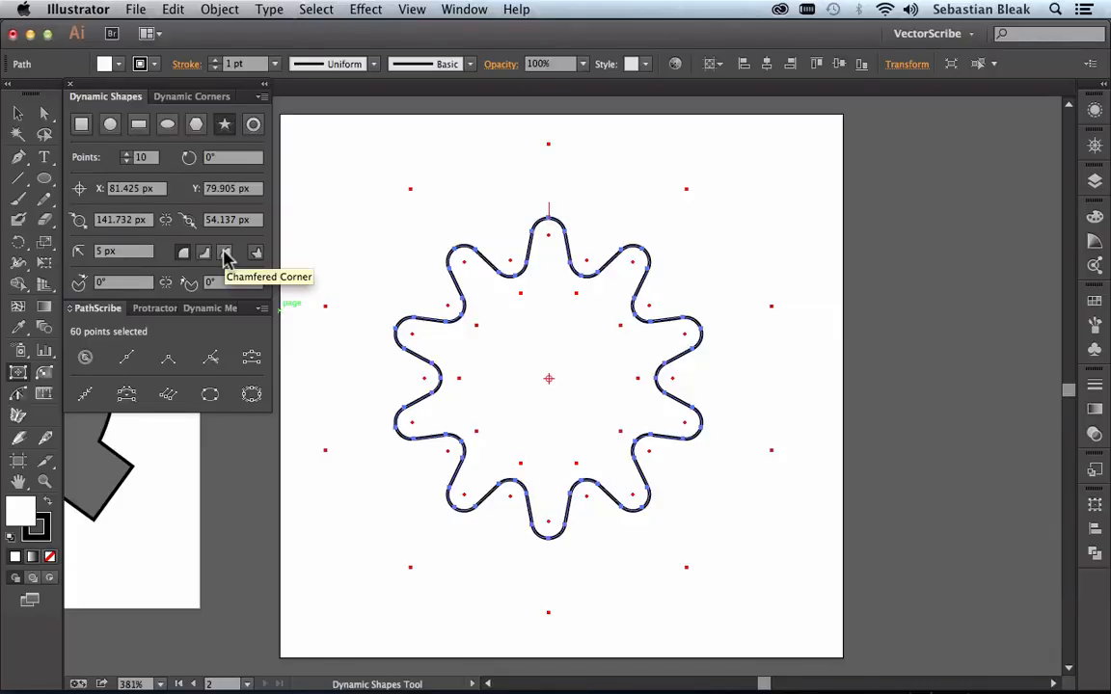
{"action": "left_click", "coordinate": [225, 252]}
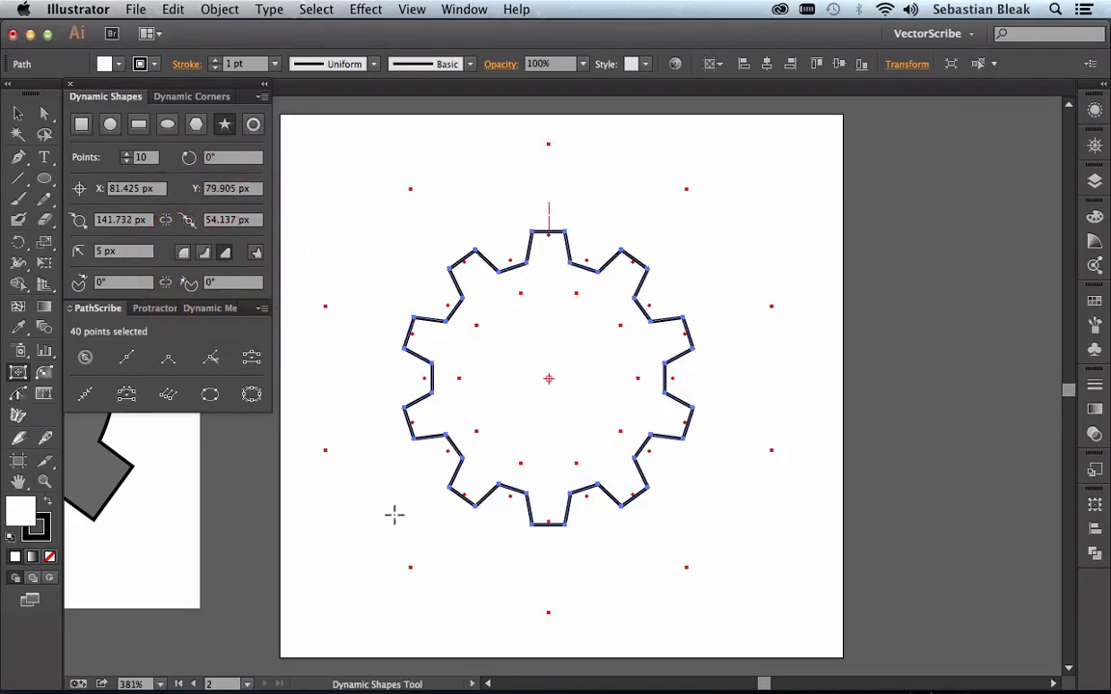
{"action": "key", "text": "super+shift+a"}
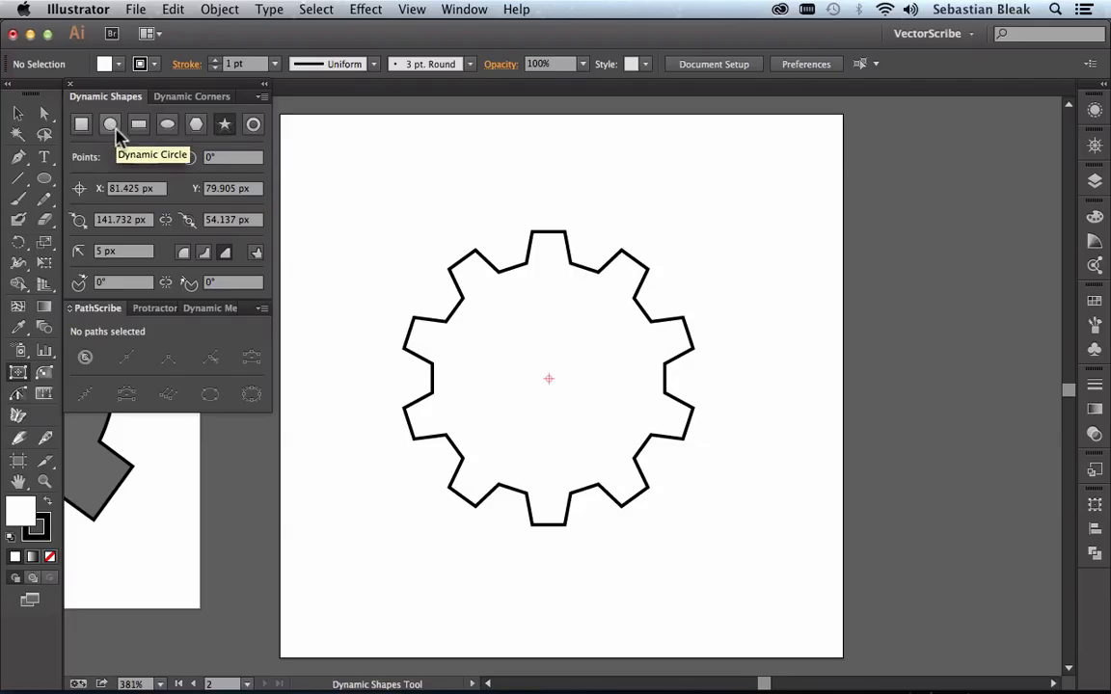
Step: Draw a dynamic circle about 40 px in diameter, centred on the middle of the gear outline
{"action": "left_click", "coordinate": [113, 126]}
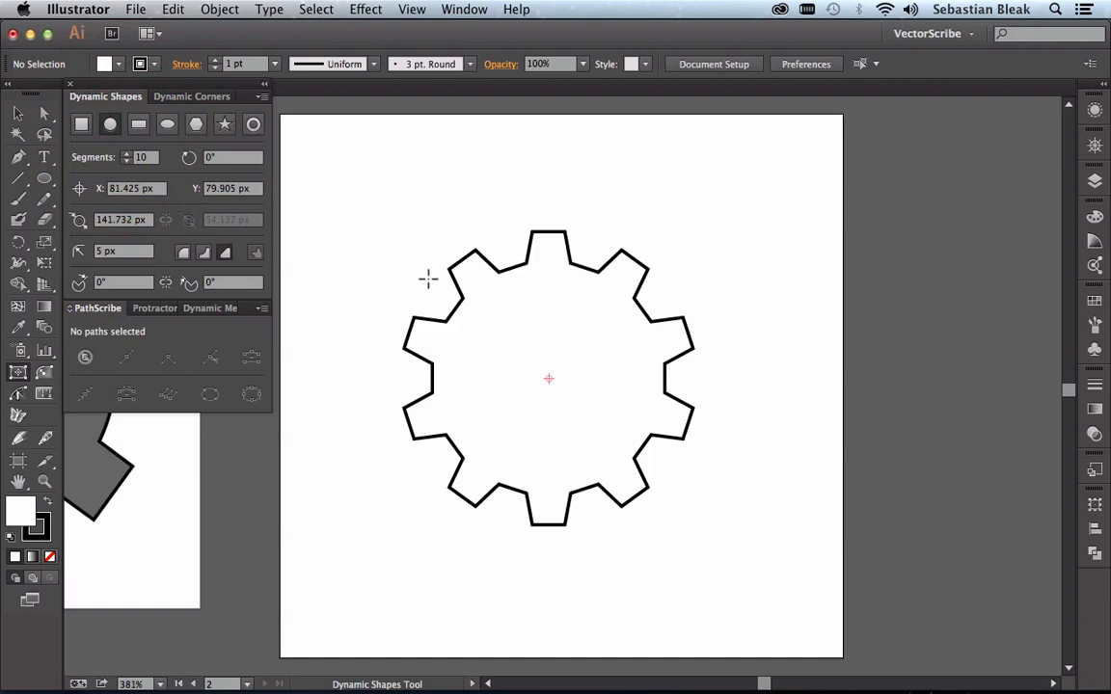
{"action": "left_click_drag", "start_coordinate": [427, 279], "coordinate": [489, 335]}
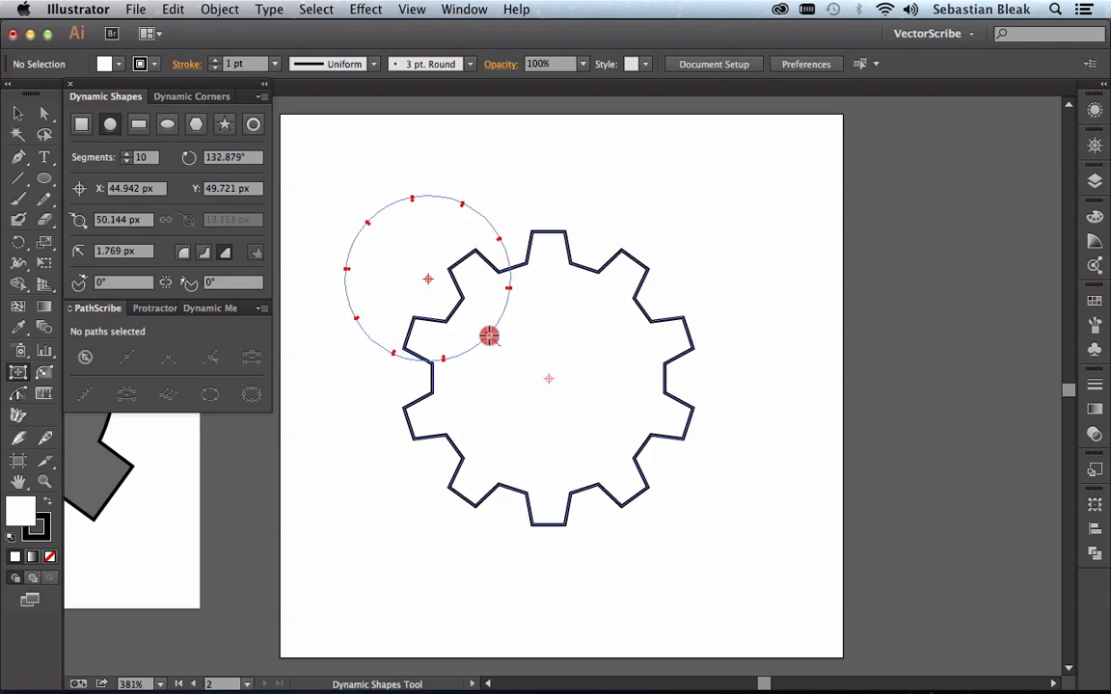
{"action": "mouse_move", "coordinate": [489, 336]}
{"action": "left_mouse_down"}
{"action": "mouse_move", "coordinate": [453, 459]}
{"action": "mouse_move", "coordinate": [578, 508]}
{"action": "mouse_move", "coordinate": [692, 404]}
{"action": "mouse_move", "coordinate": [548, 423]}
{"action": "mouse_move", "coordinate": [593, 447]}
{"action": "mouse_move", "coordinate": [646, 449]}
{"action": "mouse_move", "coordinate": [615, 451]}
{"action": "mouse_move", "coordinate": [609, 436]}
{"action": "left_mouse_up"}
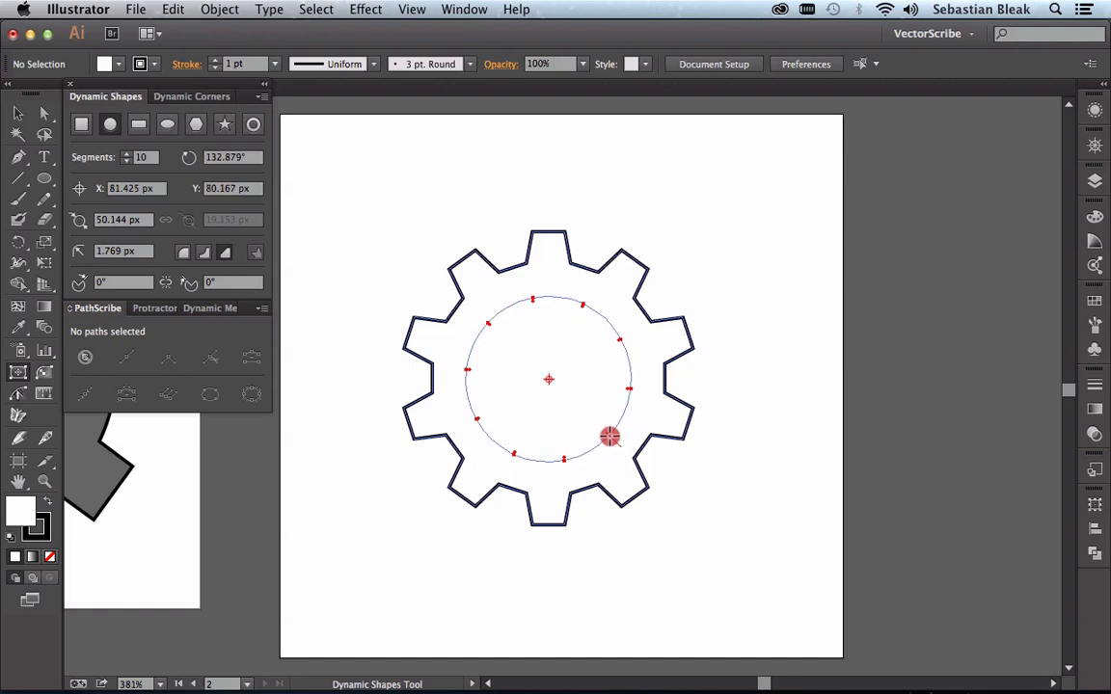
{"action": "left_click_drag", "start_coordinate": [609, 437], "coordinate": [610, 435]}
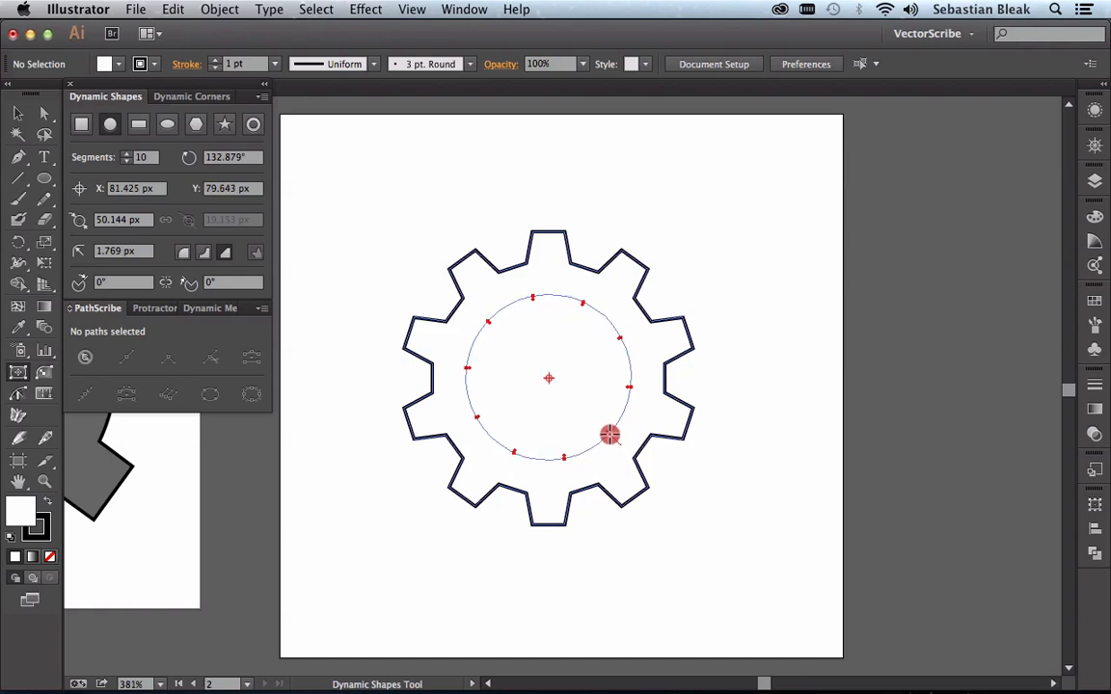
{"action": "mouse_move", "coordinate": [609, 435]}
{"action": "left_mouse_down"}
{"action": "mouse_move", "coordinate": [536, 439]}
{"action": "mouse_move", "coordinate": [481, 343]}
{"action": "mouse_move", "coordinate": [523, 335]}
{"action": "mouse_move", "coordinate": [593, 352]}
{"action": "mouse_move", "coordinate": [612, 420]}
{"action": "mouse_move", "coordinate": [604, 412]}
{"action": "left_mouse_up"}
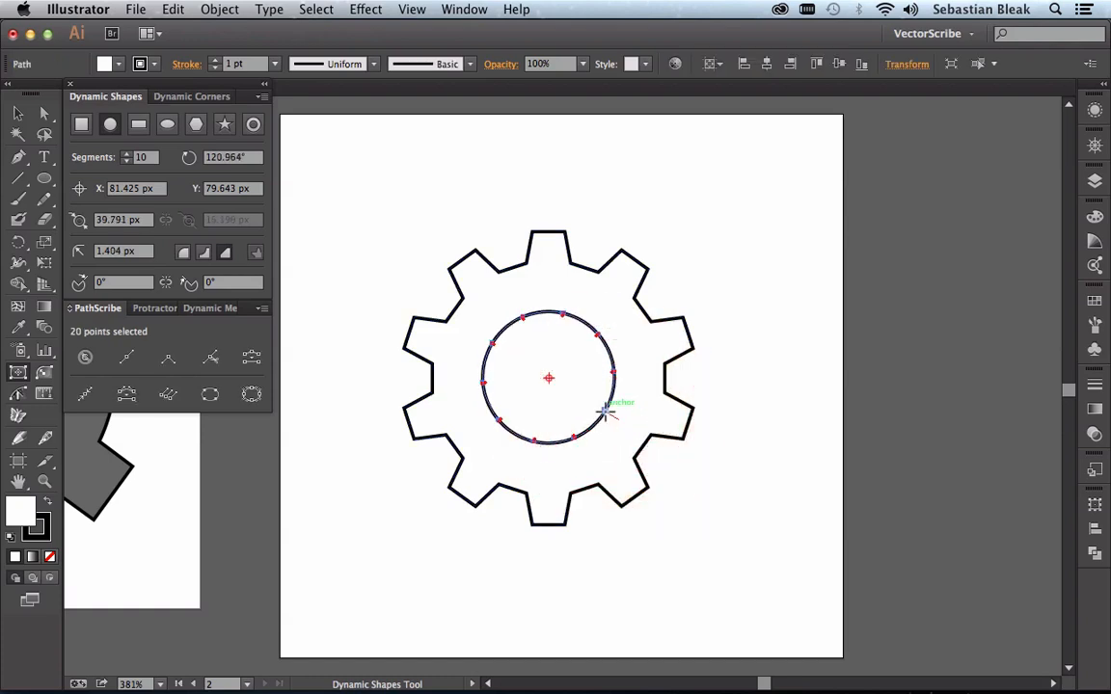
Step: Select the circle and the gear outline and subtract the circle as a Minus Front compound shape
{"action": "key", "text": "v"}
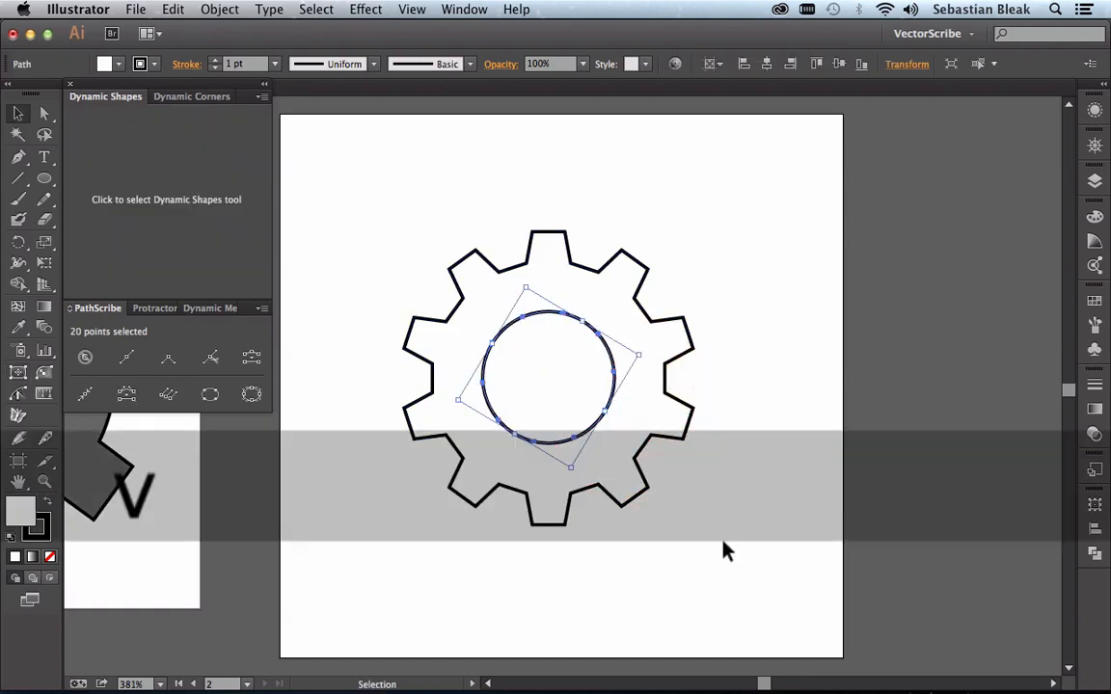
{"action": "left_click_drag", "start_coordinate": [724, 546], "coordinate": [455, 297]}
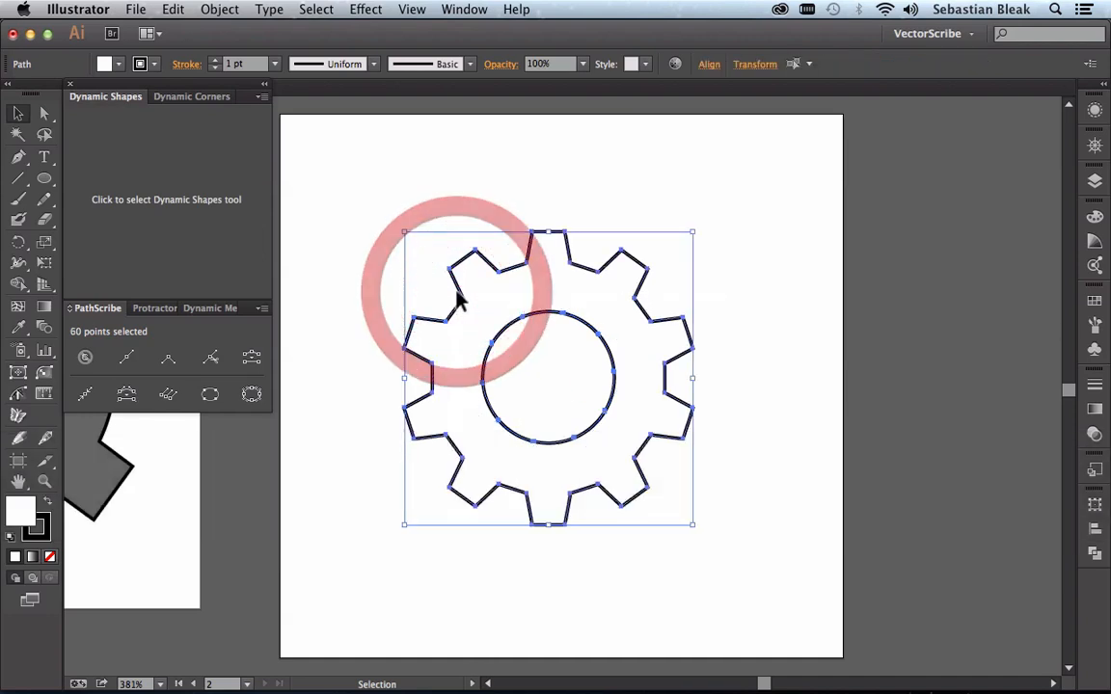
{"action": "left_click", "coordinate": [1095, 556]}
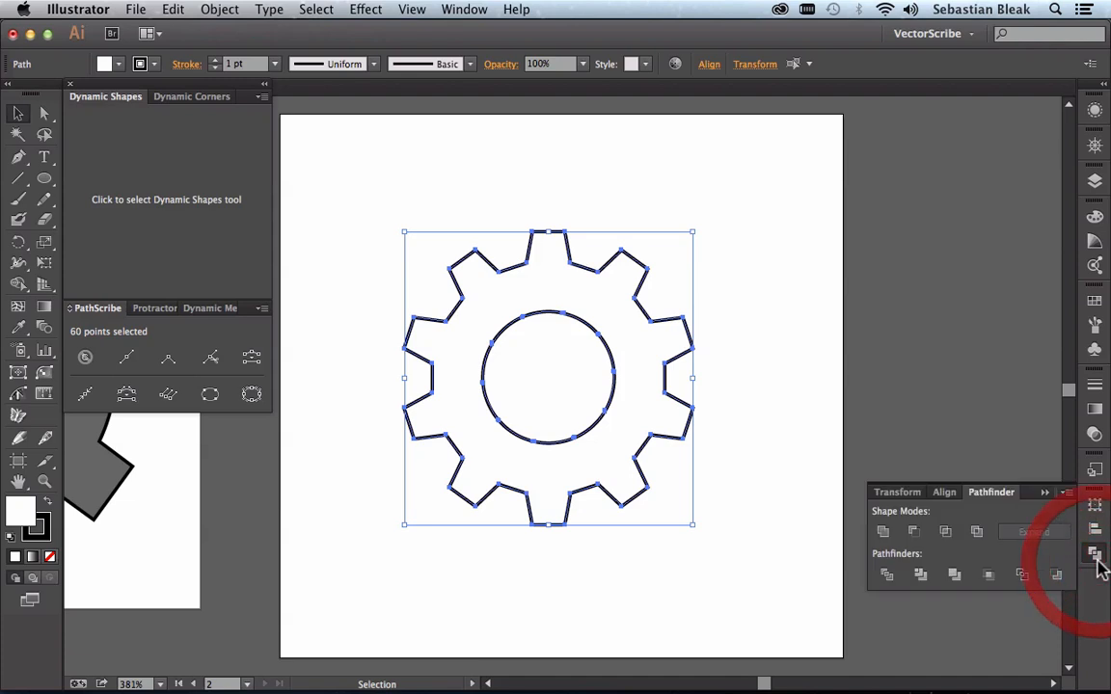
{"action": "key", "text": "alt"}
{"action": "left_click", "coordinate": [914, 533], "text": "alt"}
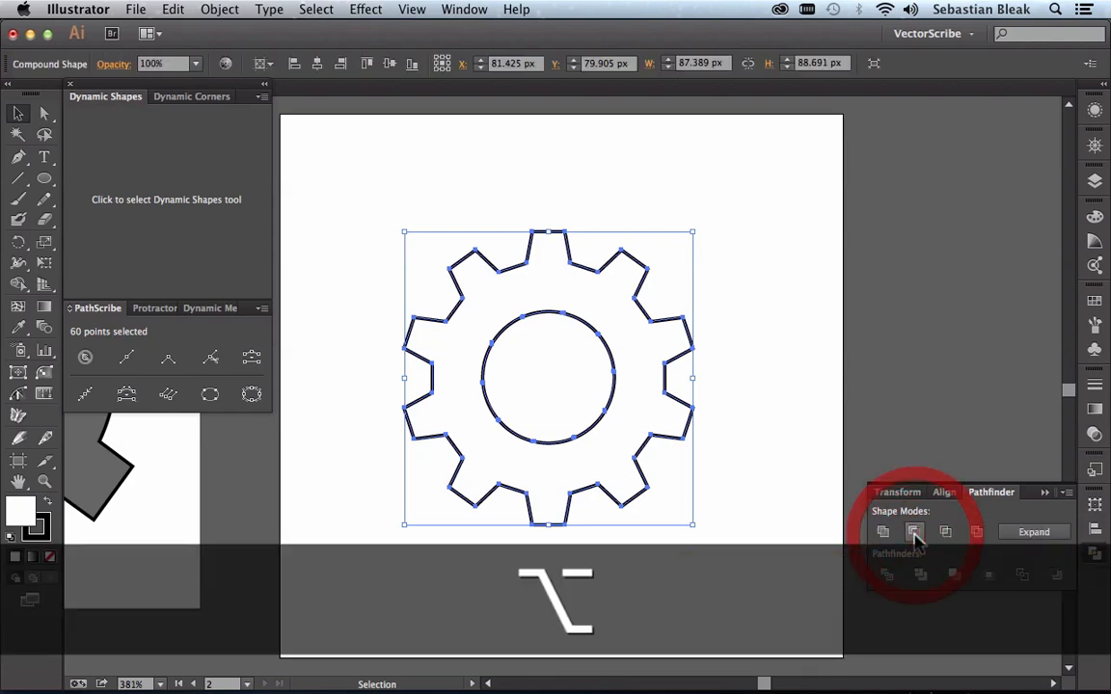
{"action": "left_click", "coordinate": [800, 404]}
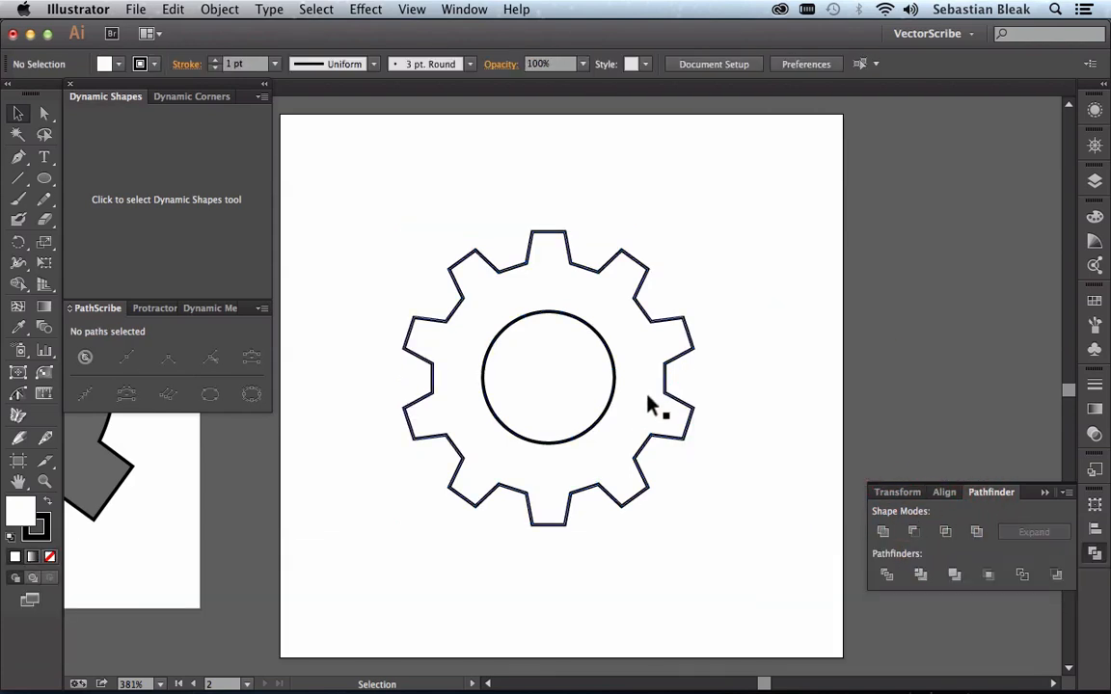
Step: Move the compound gear about 12 px to the left and fill it with the dark grey swatch
{"action": "left_click_drag", "start_coordinate": [629, 403], "coordinate": [590, 404]}
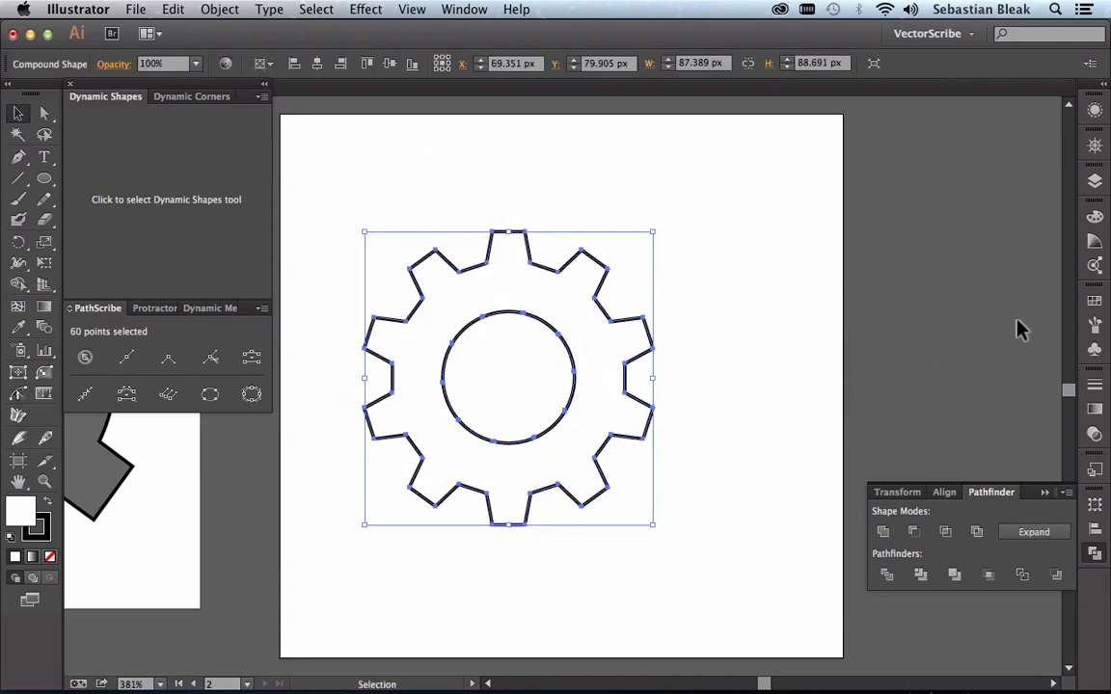
{"action": "left_click", "coordinate": [1096, 302]}
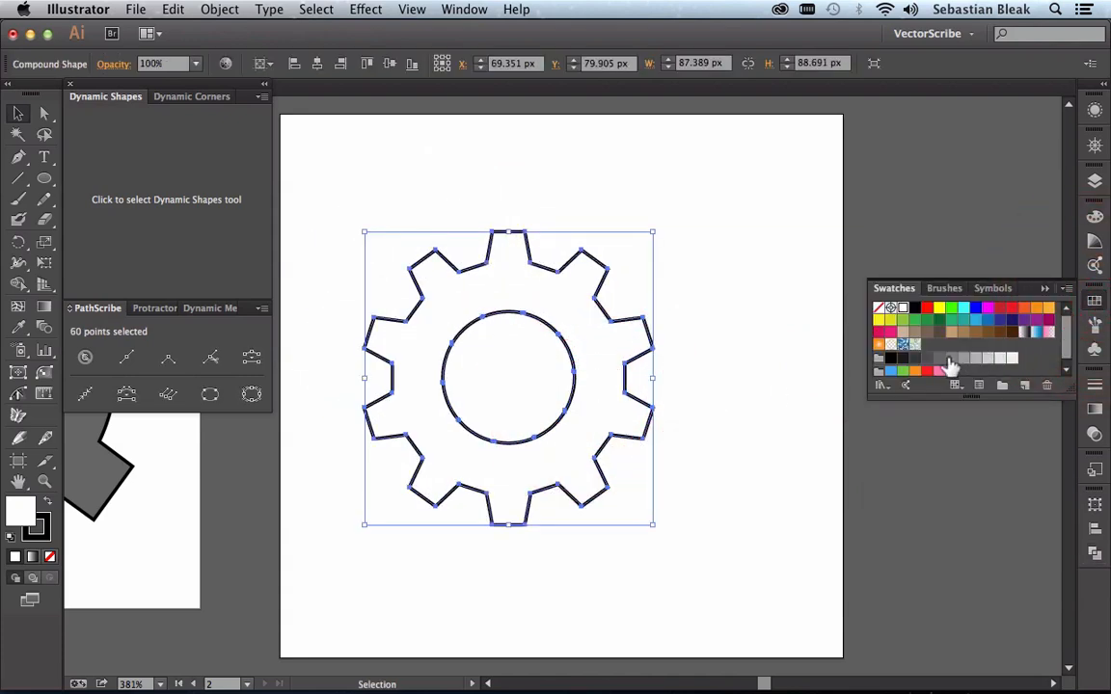
{"action": "left_click", "coordinate": [941, 364]}
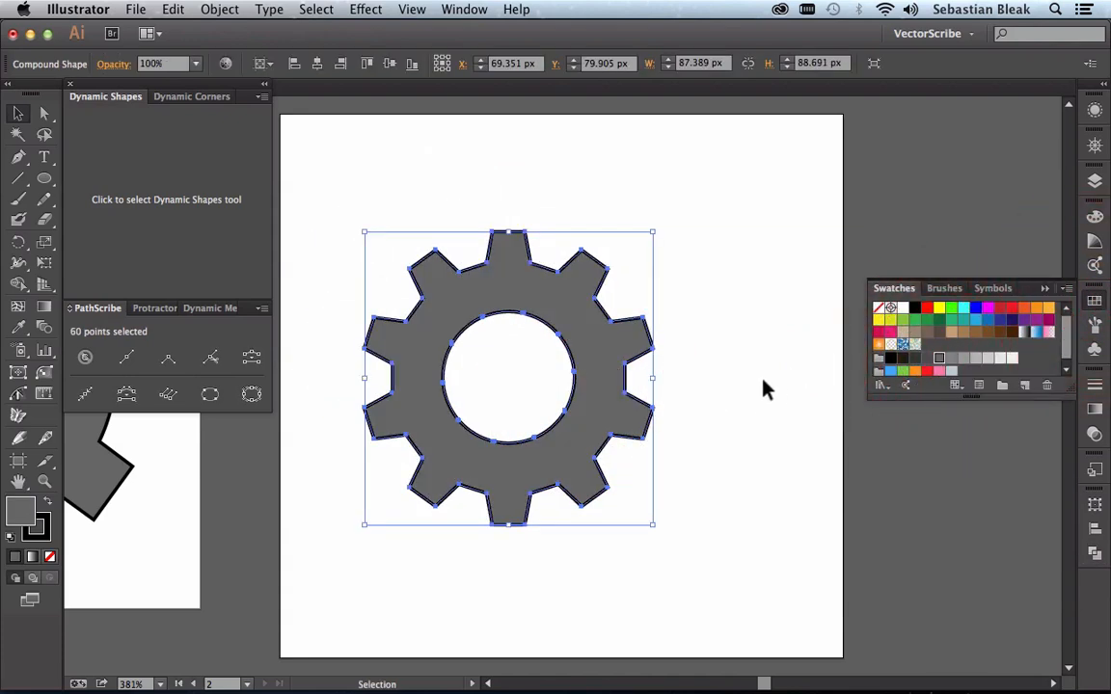
Step: Examine the two finished gears side by side with the panels hidden, then restore the panels and the second artboard's view
{"action": "key", "text": "Tab"}
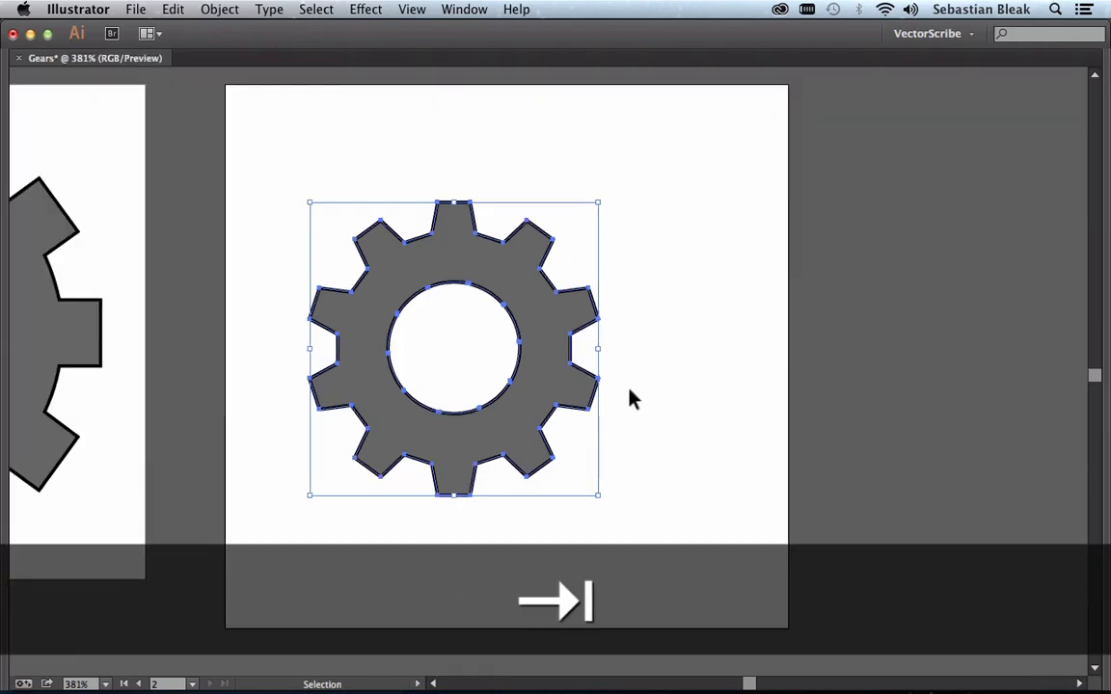
{"action": "key", "text": "space"}
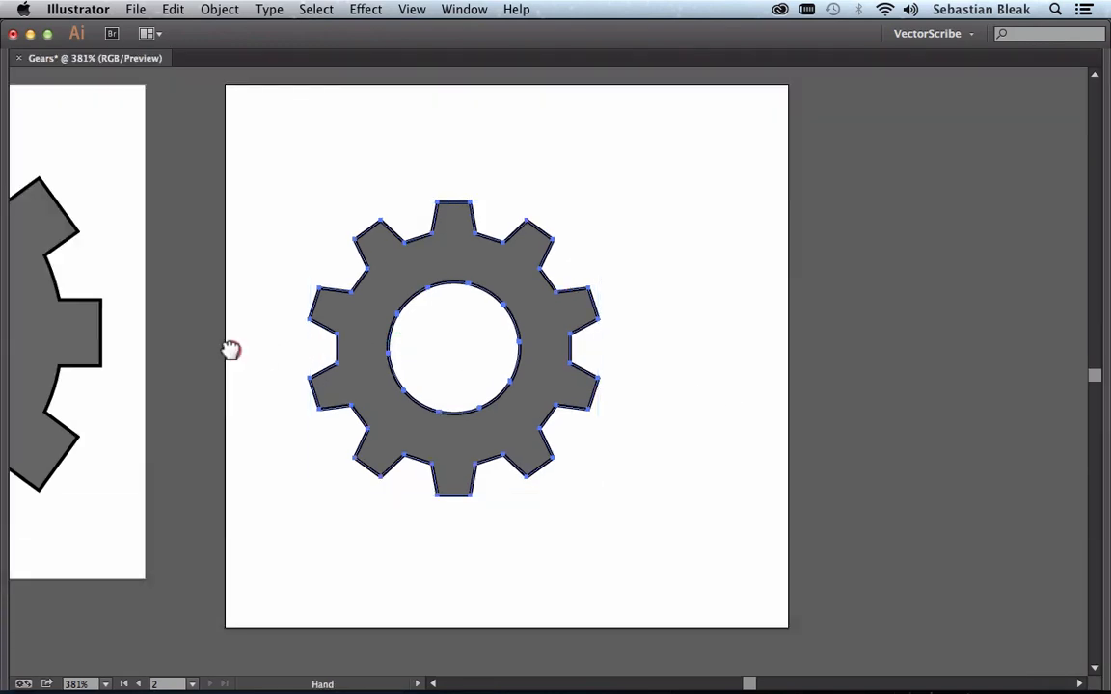
{"action": "left_click_drag", "start_coordinate": [227, 347], "coordinate": [627, 379]}
{"action": "left_click", "coordinate": [626, 384]}
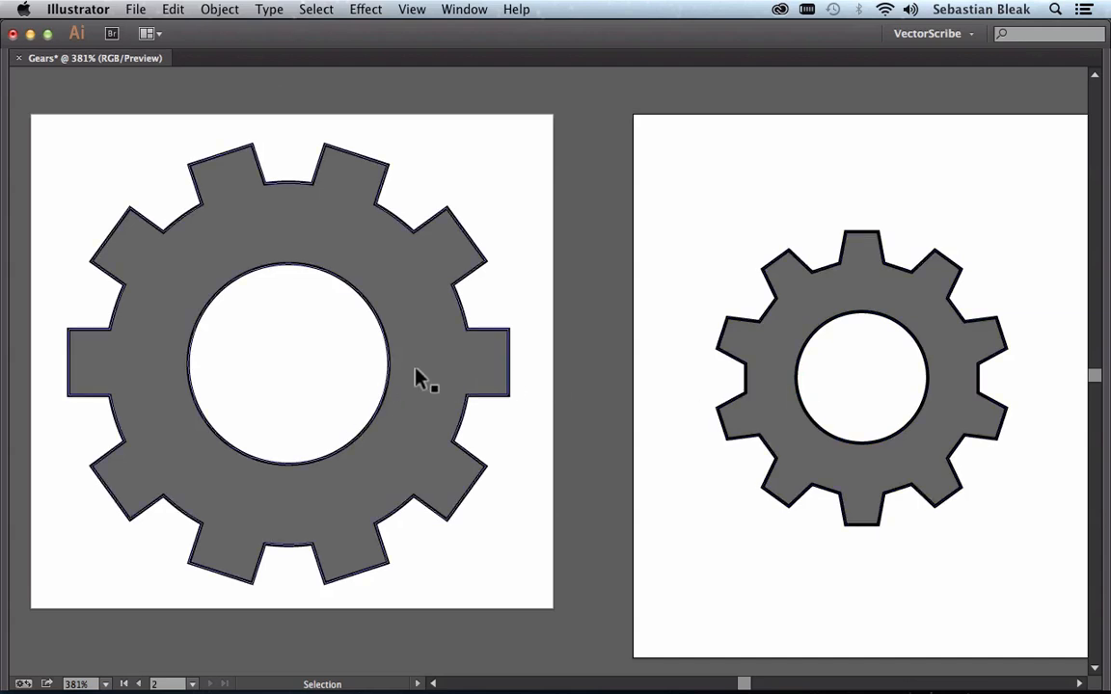
{"action": "left_click", "coordinate": [699, 217]}
{"action": "key", "text": "super"}
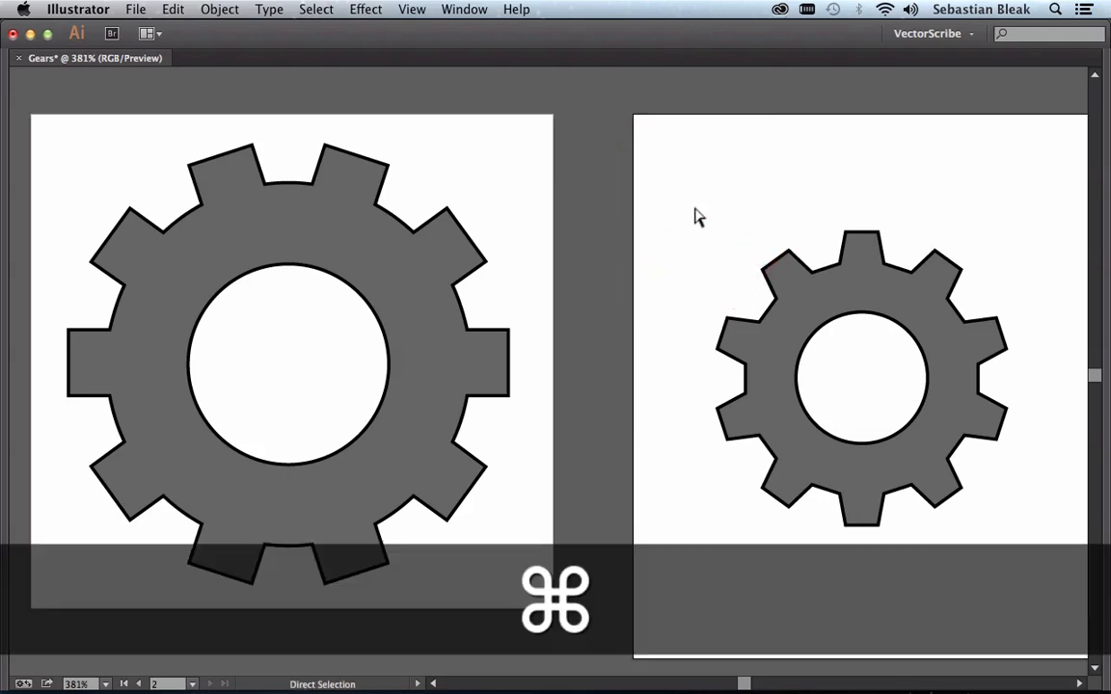
{"action": "key", "text": "super+0"}
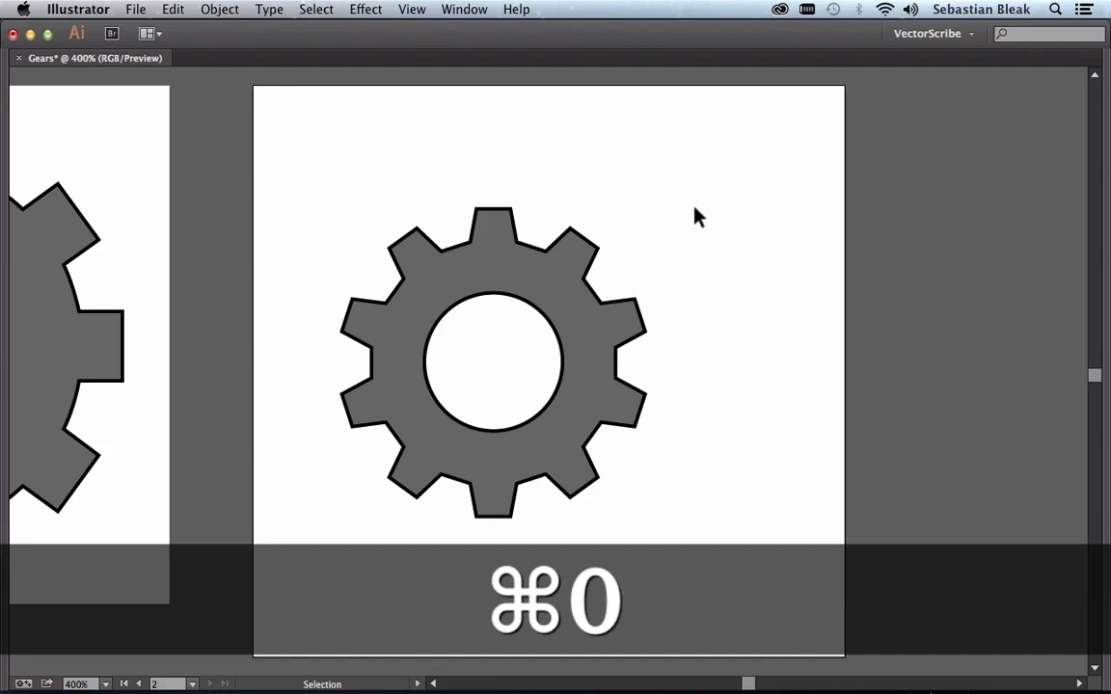
{"action": "key", "text": "Tab"}
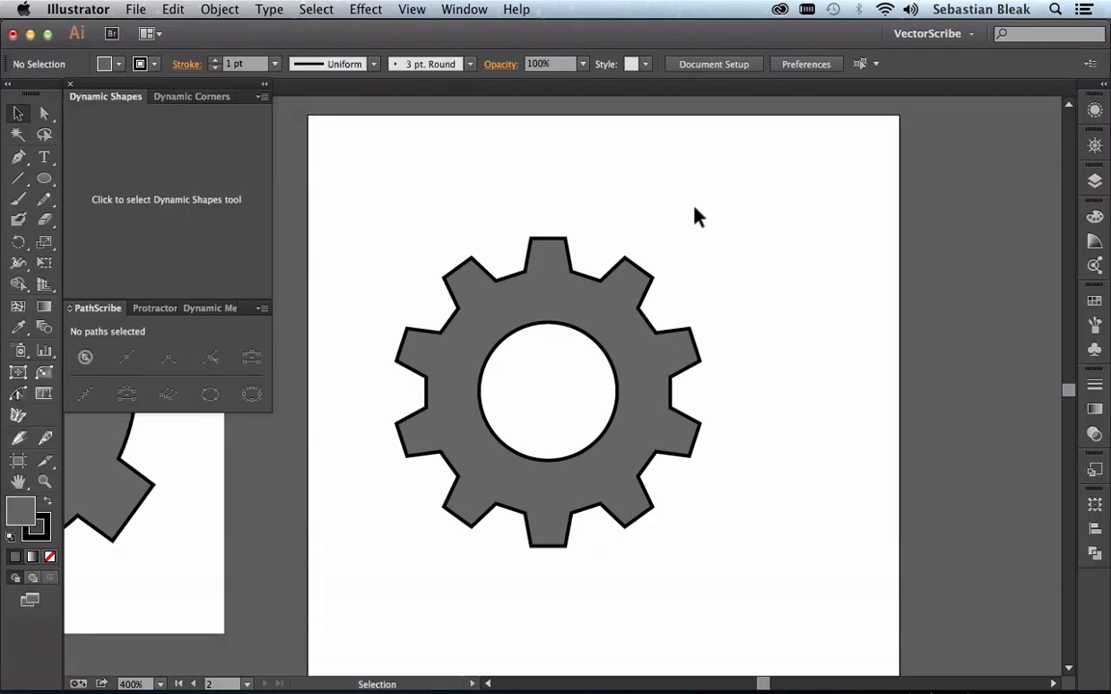
Step: Fit Artboard 2 to the selected compound gear using the Fit to Selected Art preset
{"action": "key", "text": "shift+o"}
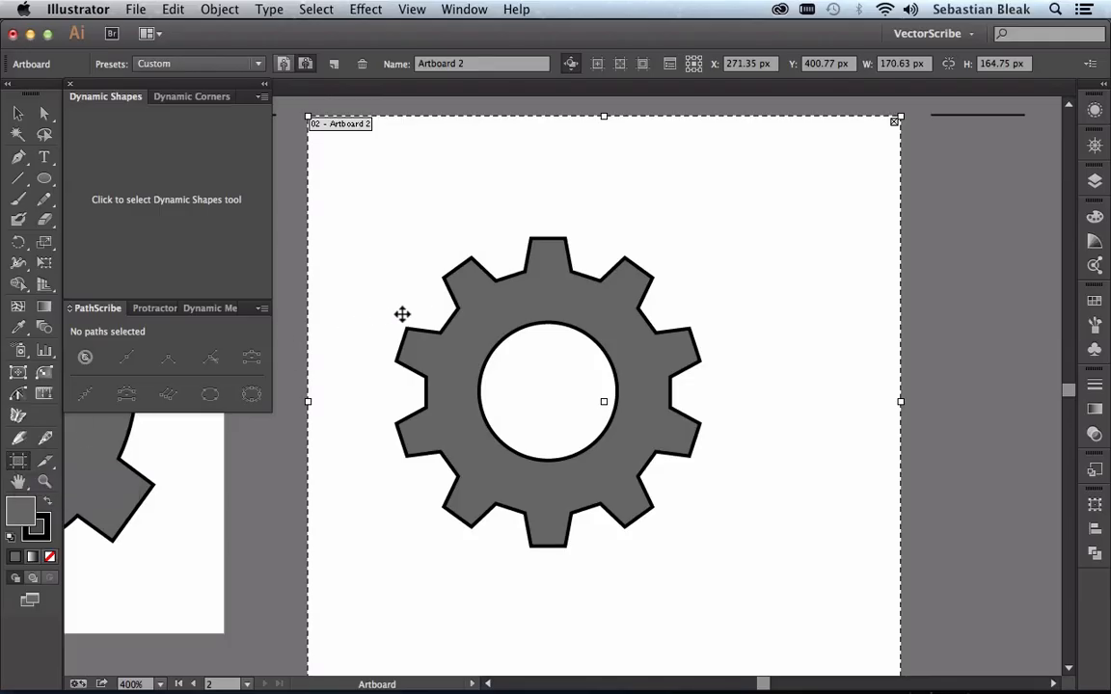
{"action": "left_click", "coordinate": [489, 314], "text": "super"}
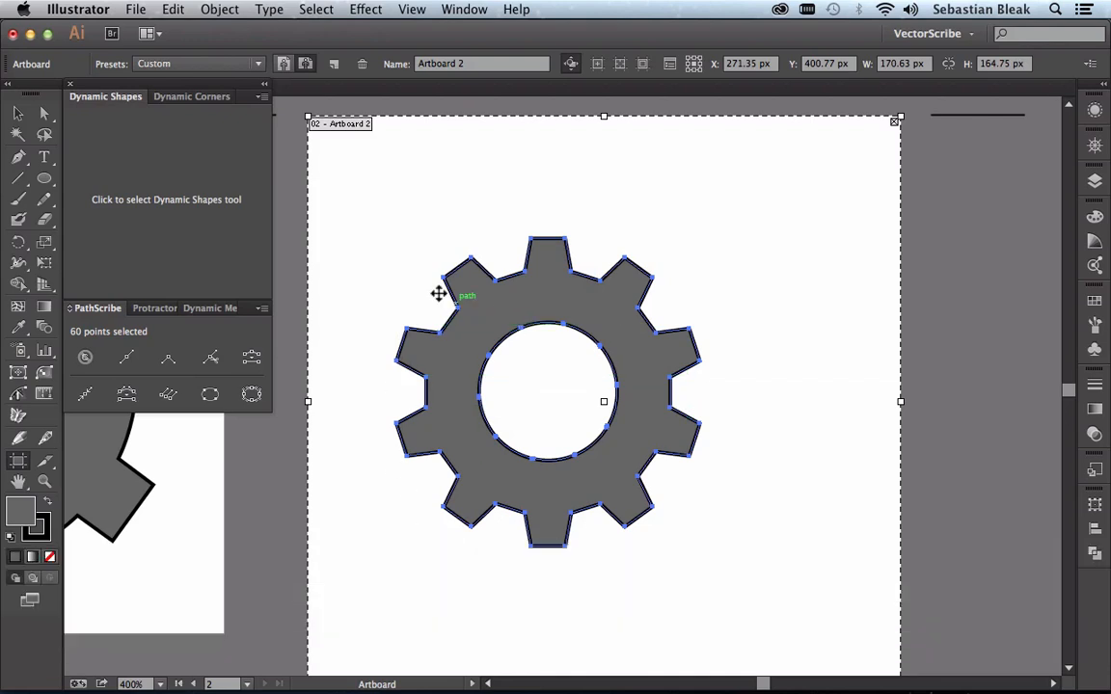
{"action": "left_click", "coordinate": [258, 66]}
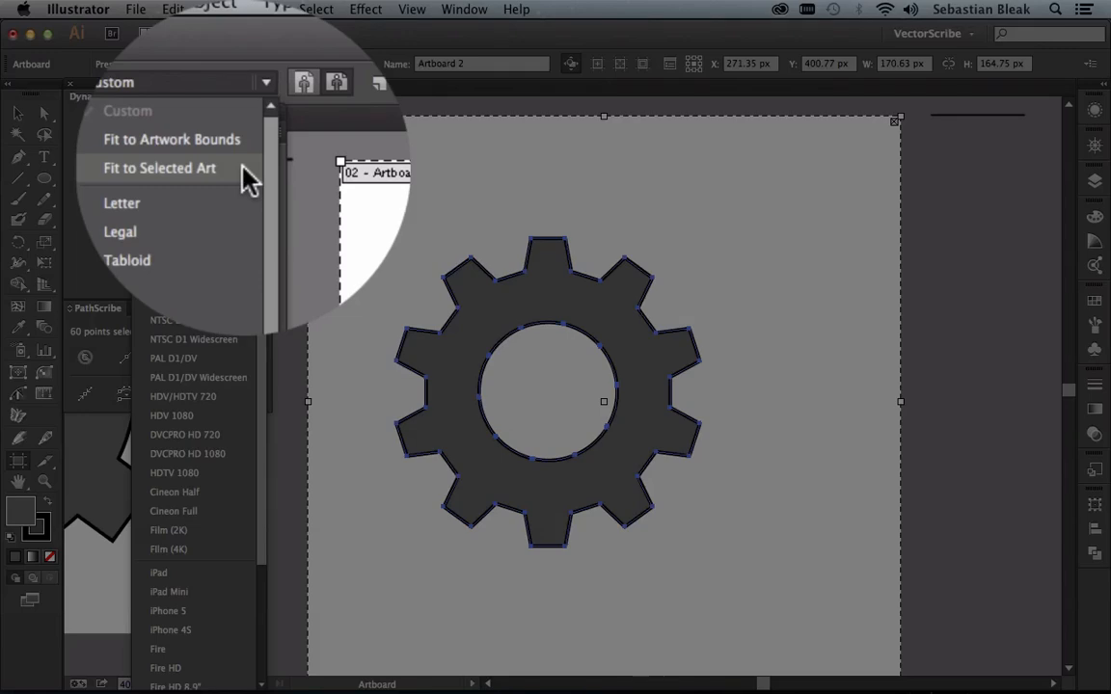
{"action": "left_click", "coordinate": [241, 125]}
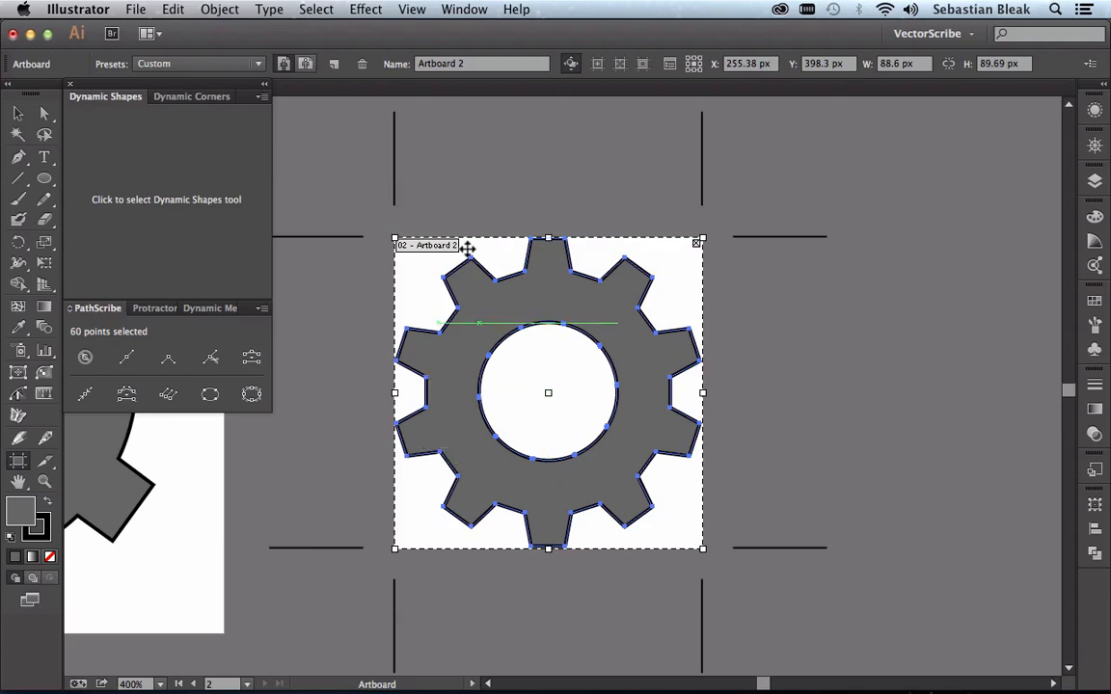
Step: Fit Artboard 1 to its larger gear using the Fit to Selected Art preset
{"action": "key", "text": "space"}
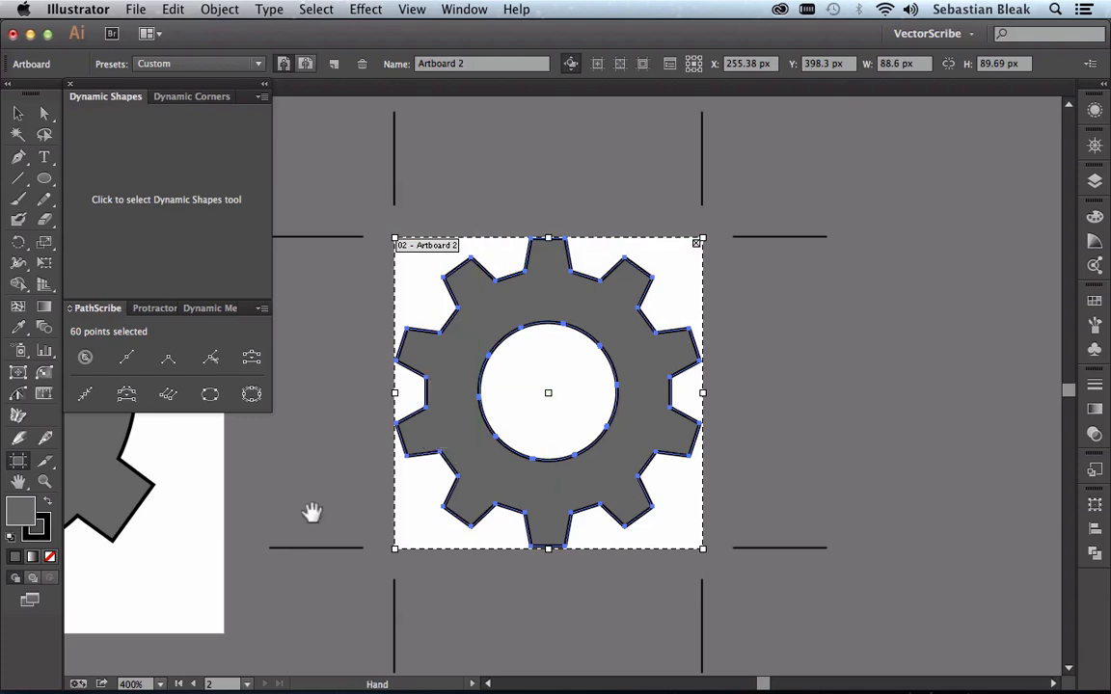
{"action": "left_click_drag", "start_coordinate": [311, 513], "coordinate": [919, 518]}
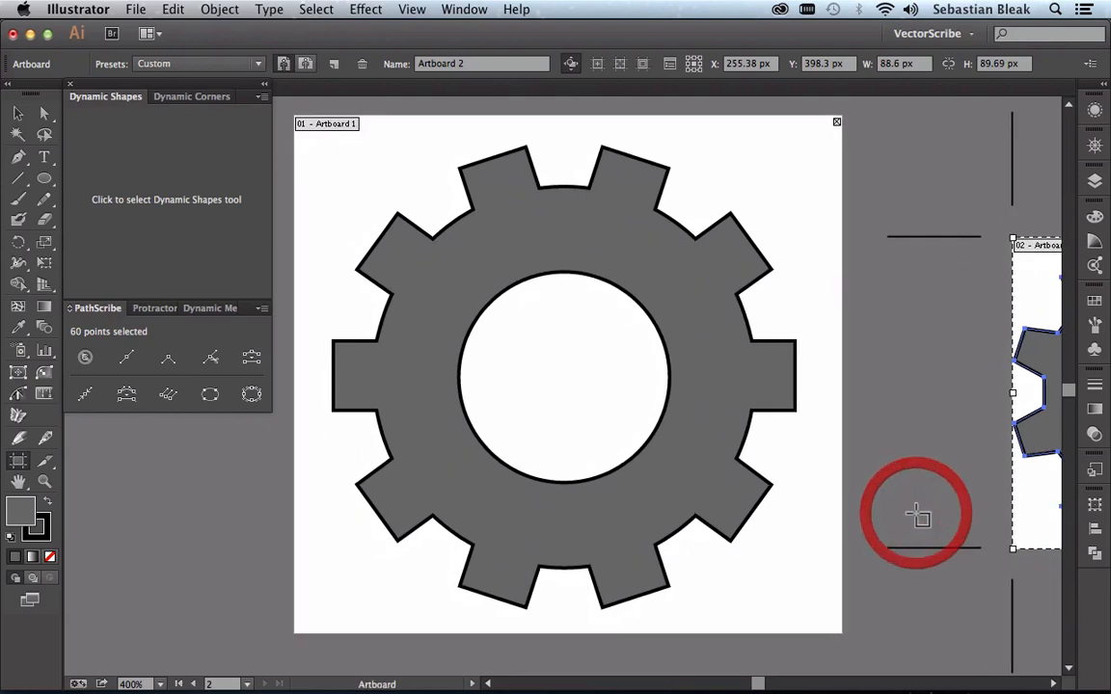
{"action": "left_click", "coordinate": [769, 589]}
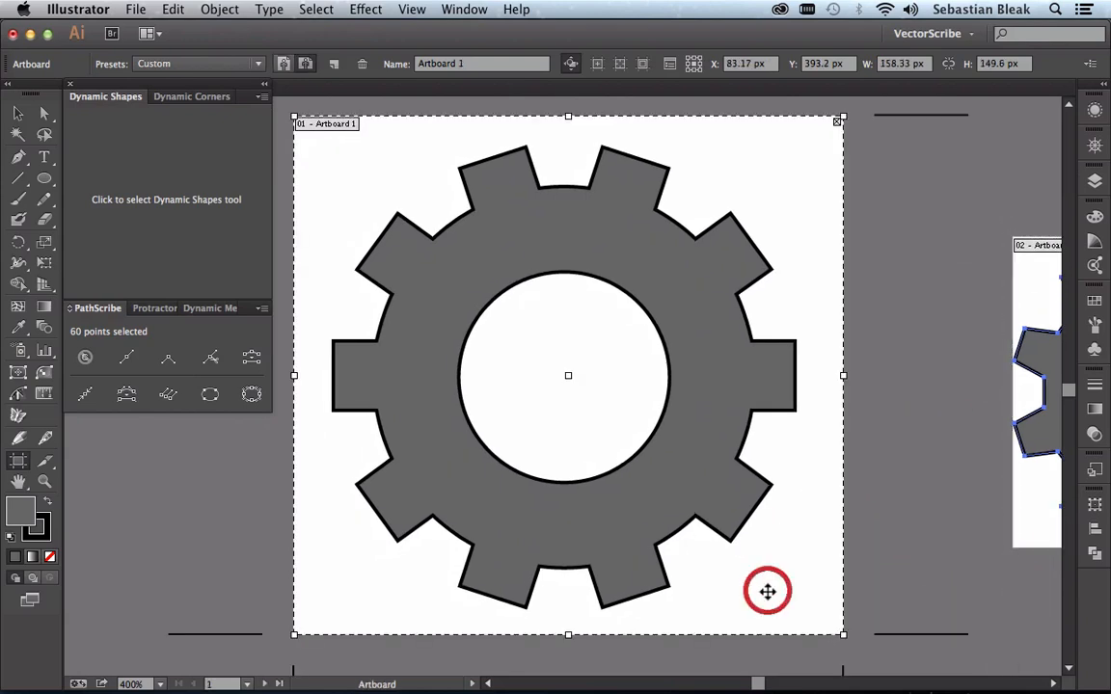
{"action": "left_click", "coordinate": [700, 445], "text": "super"}
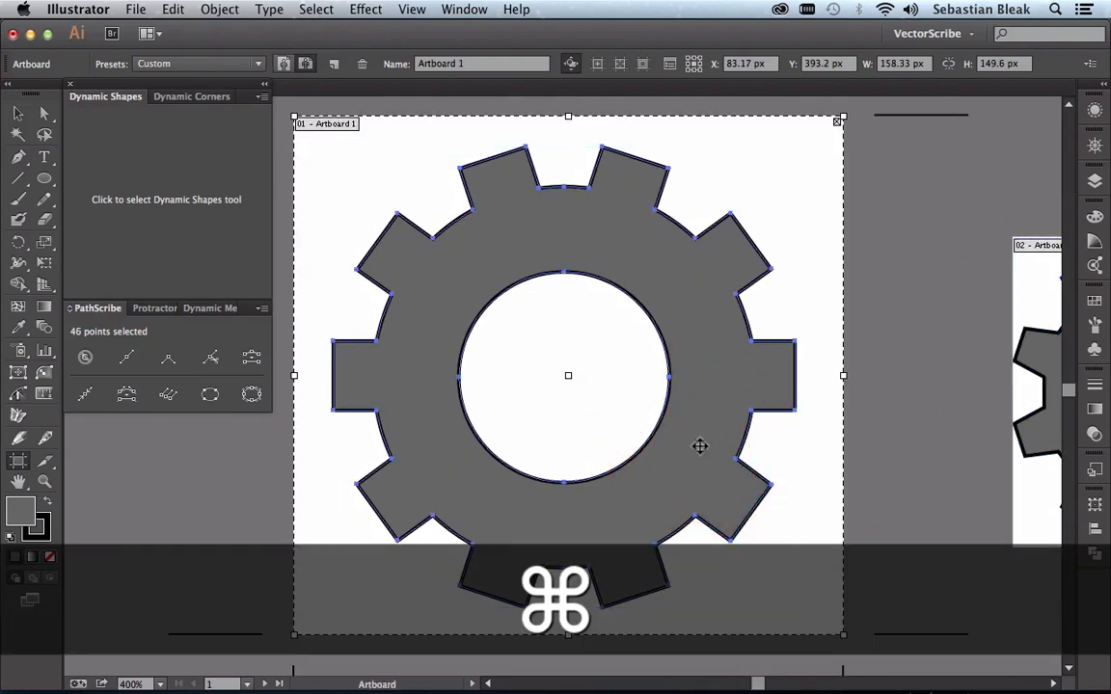
{"action": "left_click", "coordinate": [258, 64]}
{"action": "left_click", "coordinate": [229, 120]}
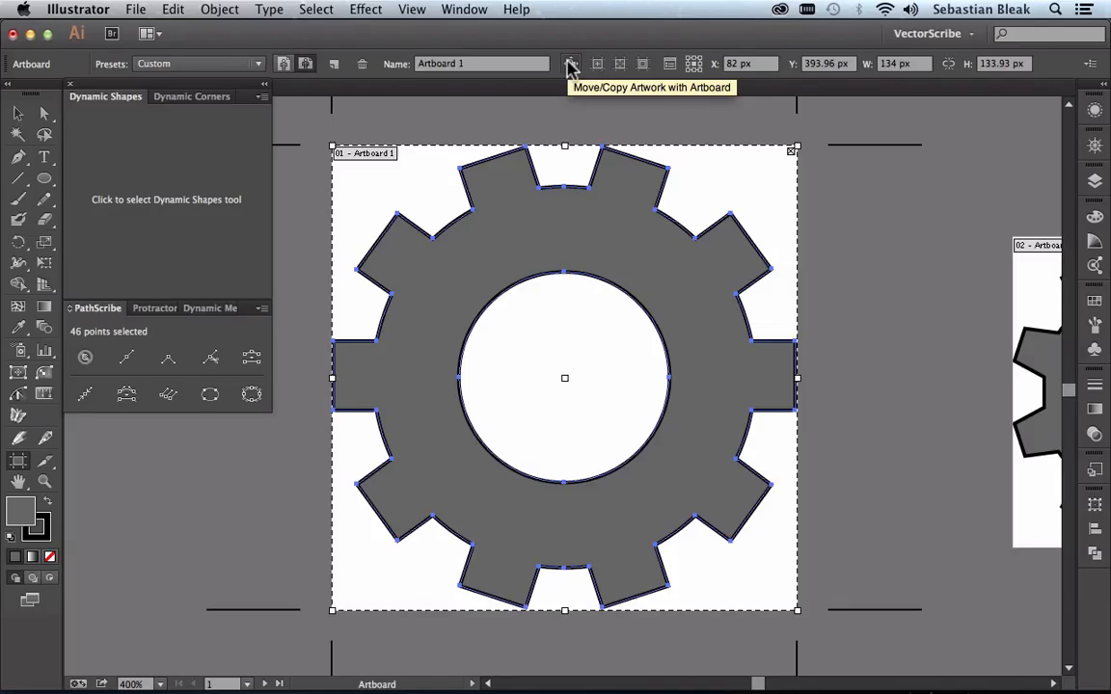
Step: Move Artboard 1 together with its gear close beside Artboard 2, to about X 139 px, Y 421 px
{"action": "left_click", "coordinate": [570, 63]}
{"action": "left_click_drag", "start_coordinate": [505, 213], "coordinate": [704, 304]}
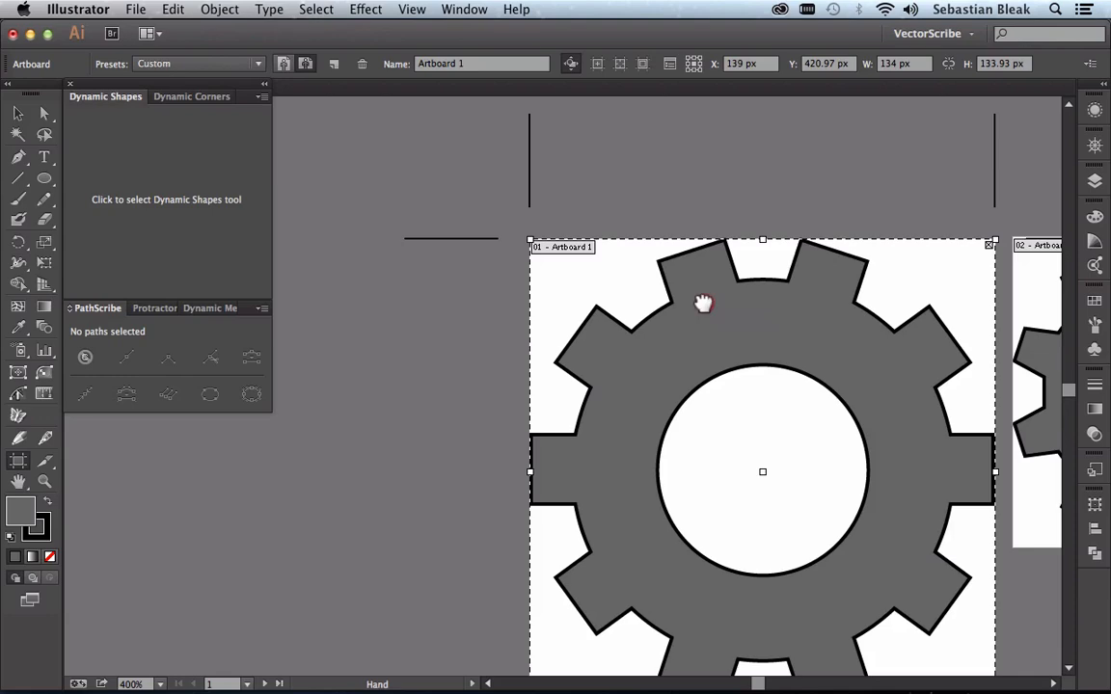
{"action": "left_click_drag", "start_coordinate": [703, 303], "coordinate": [314, 184]}
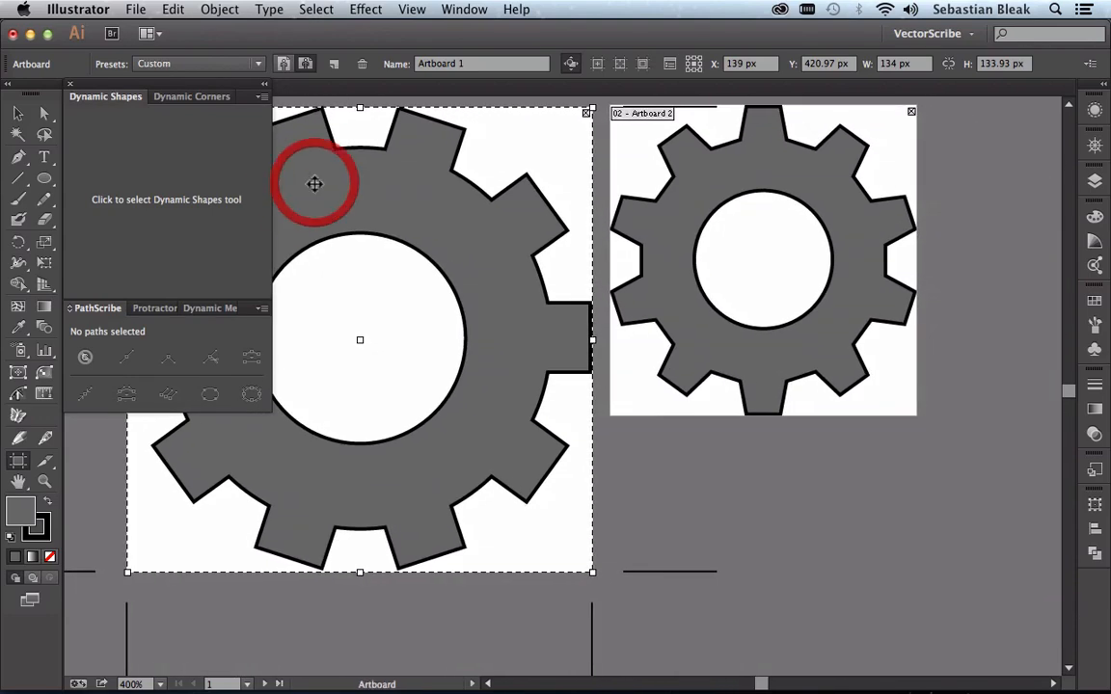
Step: Duplicate Artboard 2 together with its gear directly below the original, at about X 255 px, Y 494 px
{"action": "left_click", "coordinate": [775, 259]}
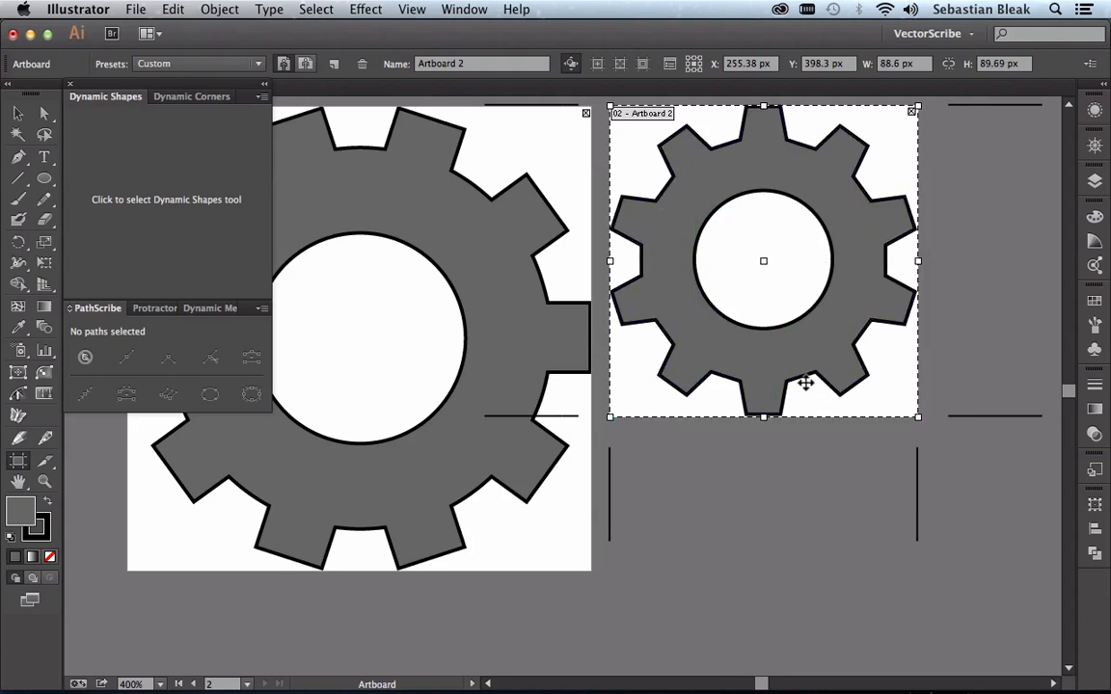
{"action": "left_click_drag", "start_coordinate": [806, 383], "coordinate": [724, 285]}
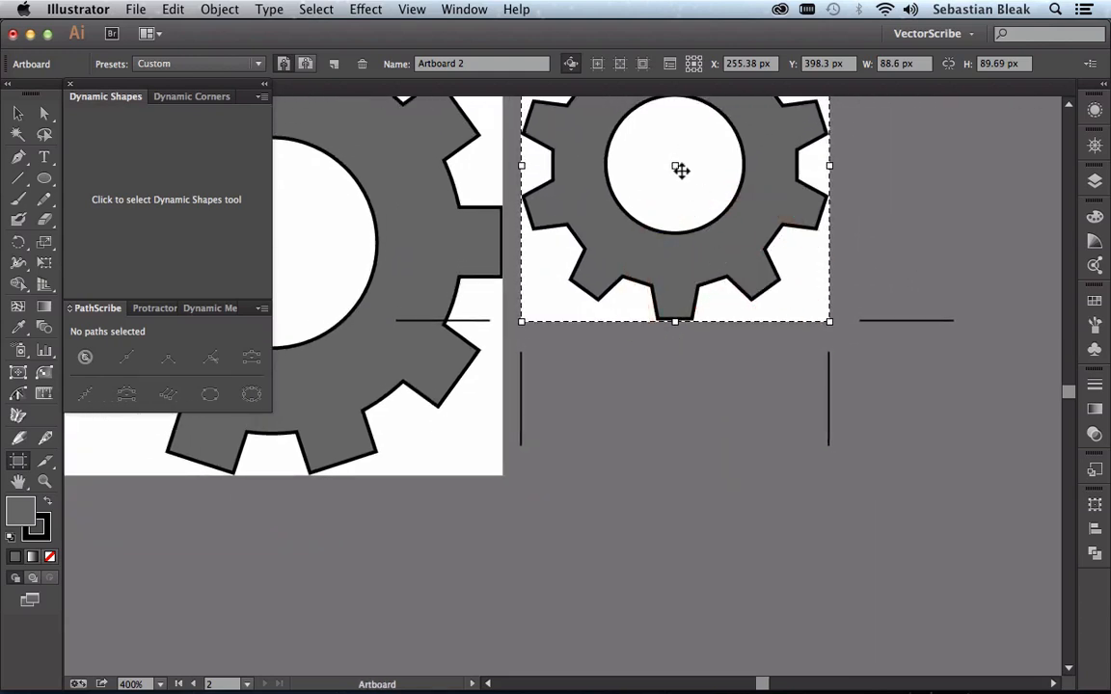
{"action": "key", "text": "alt"}
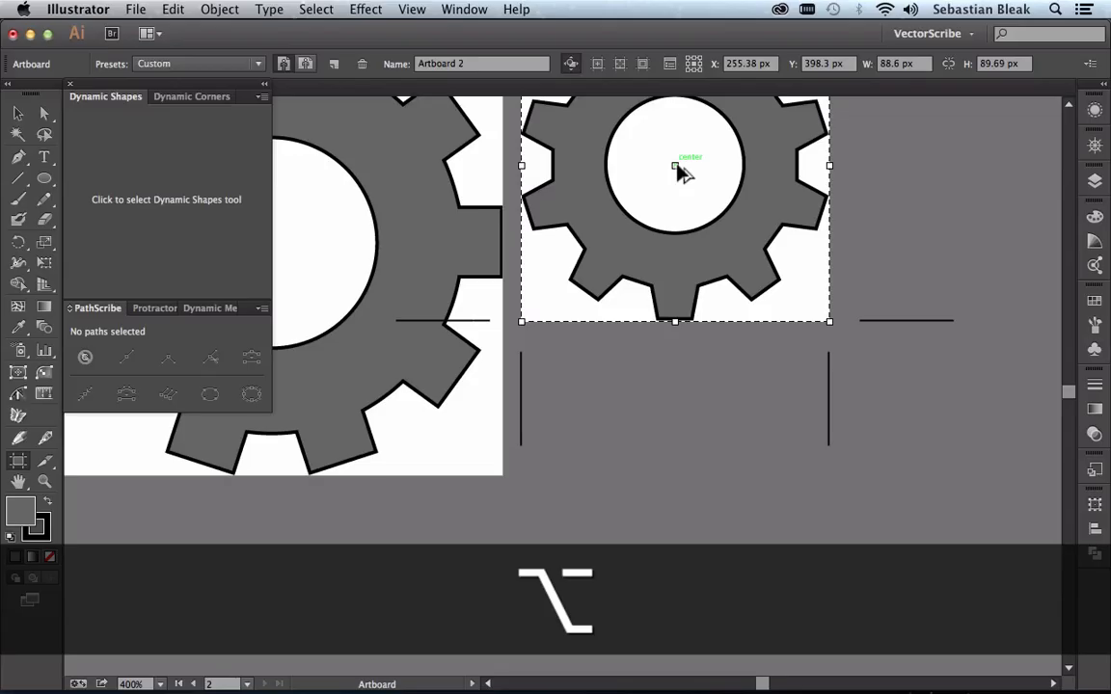
{"action": "left_click_drag", "start_coordinate": [677, 168], "coordinate": [630, 496]}
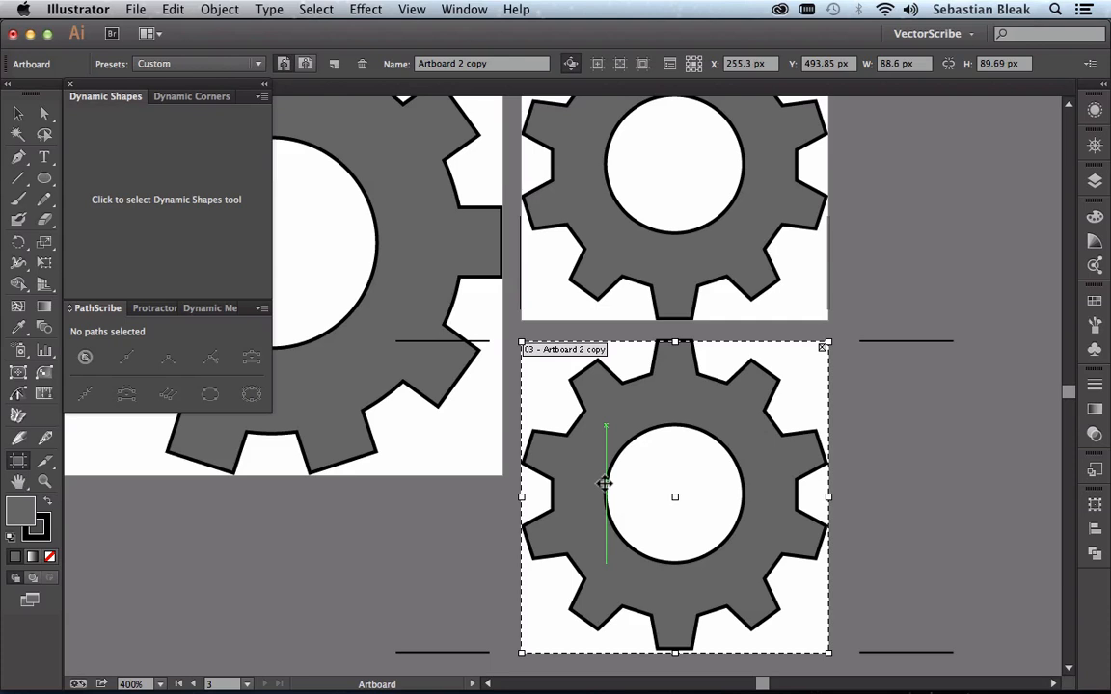
Step: Isolate the copied gear's compound shape, select its outer outline and bring up the outline's dynamic star parameters
{"action": "key", "text": "v"}
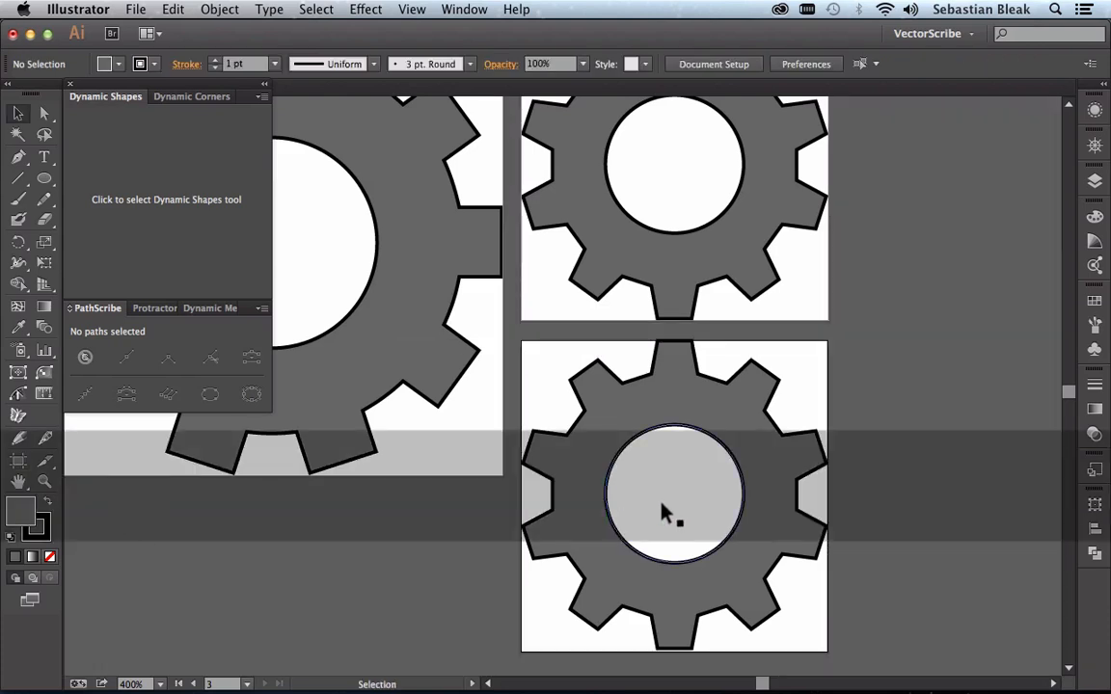
{"action": "key", "text": "super+0"}
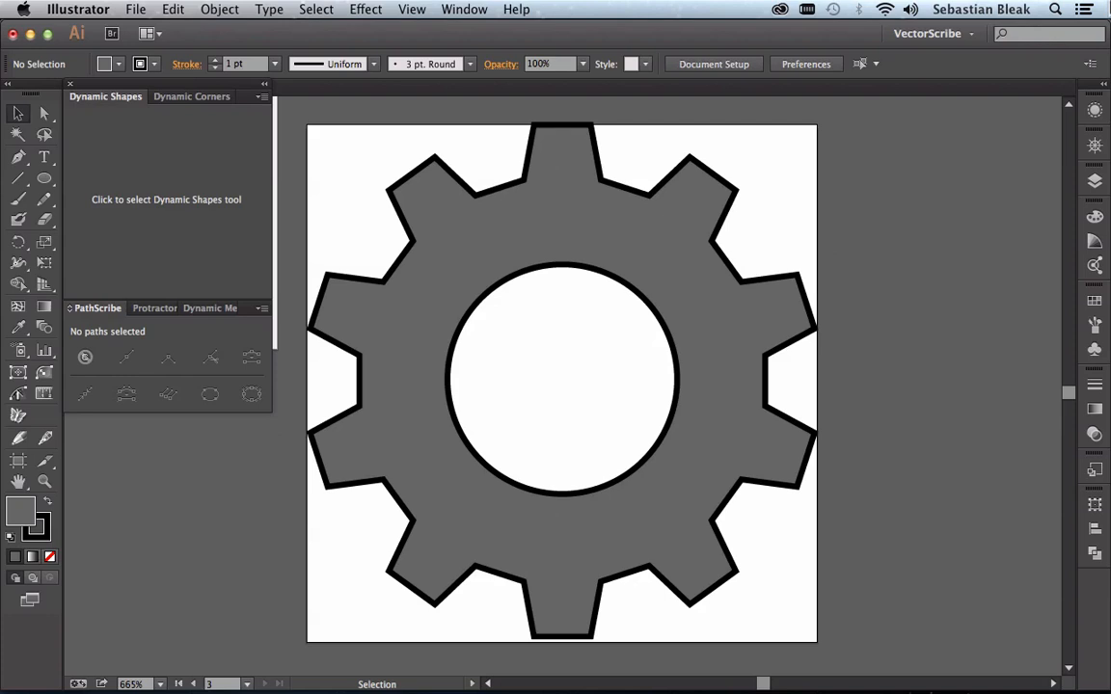
{"action": "left_click", "coordinate": [682, 309]}
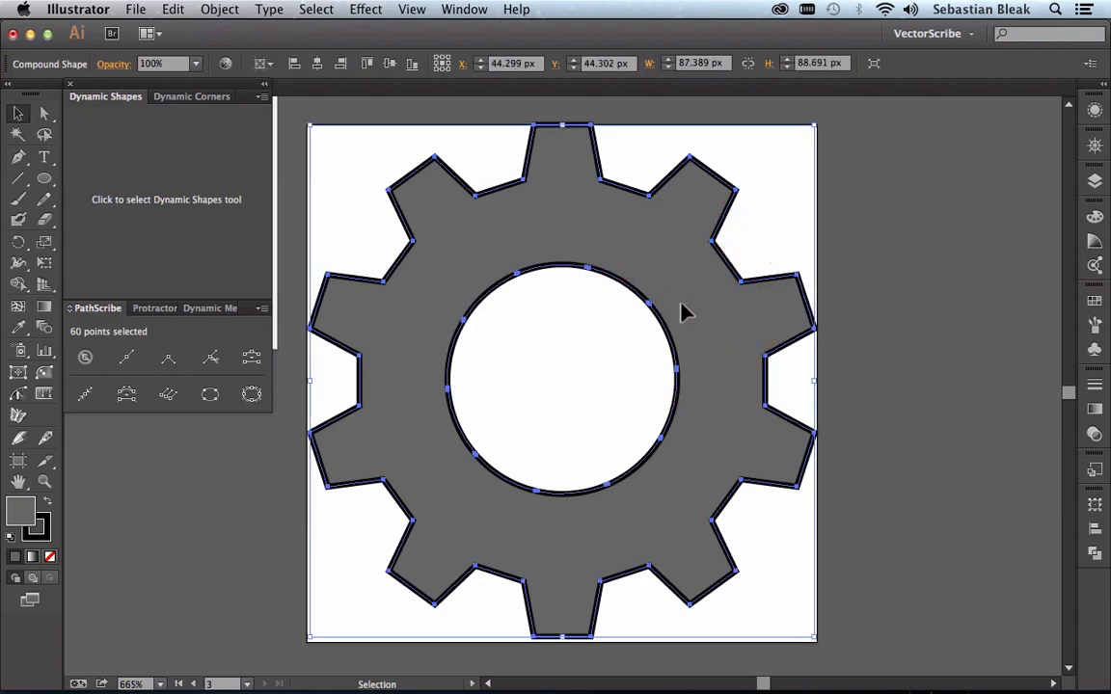
{"action": "left_click", "coordinate": [476, 200]}
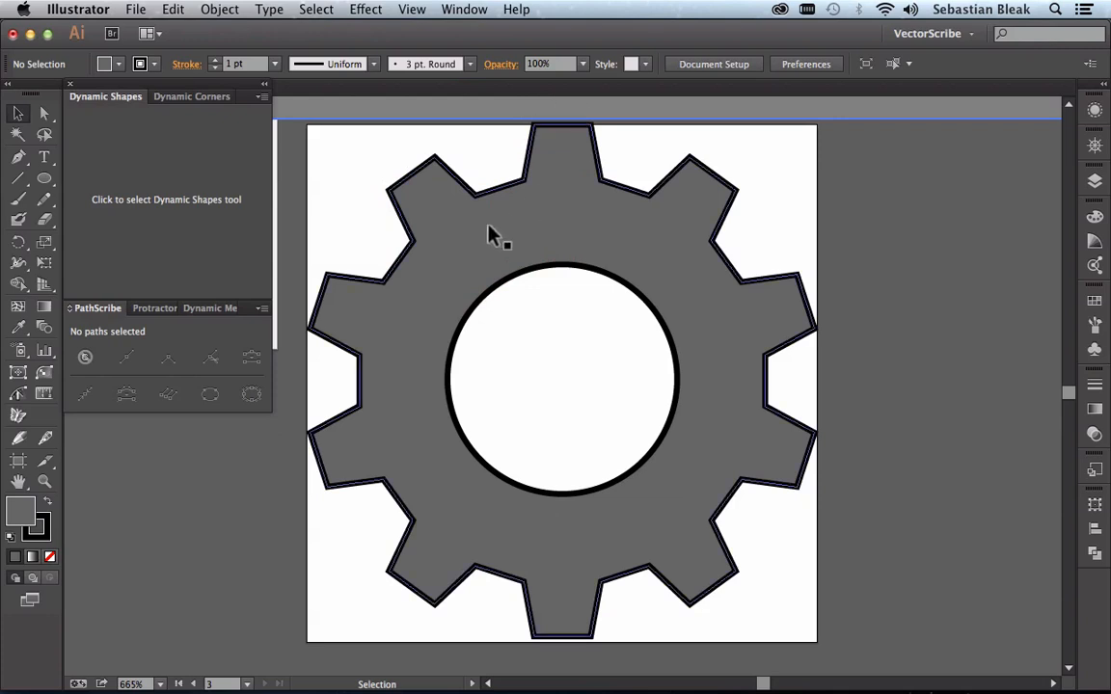
{"action": "left_click", "coordinate": [412, 246]}
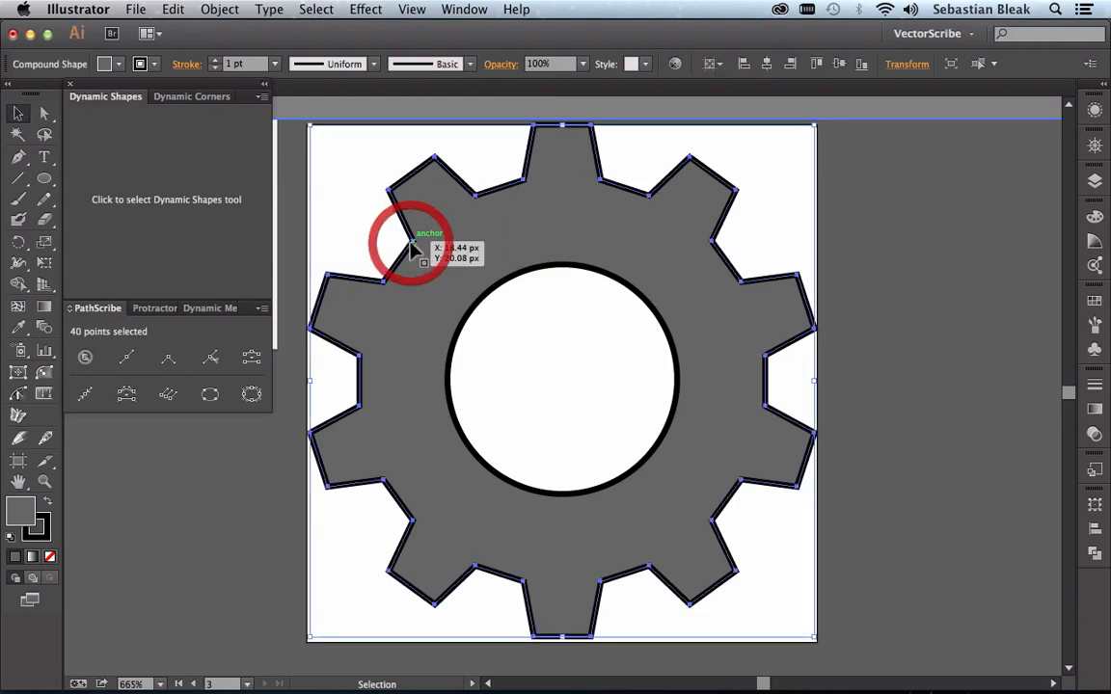
{"action": "left_click", "coordinate": [220, 259]}
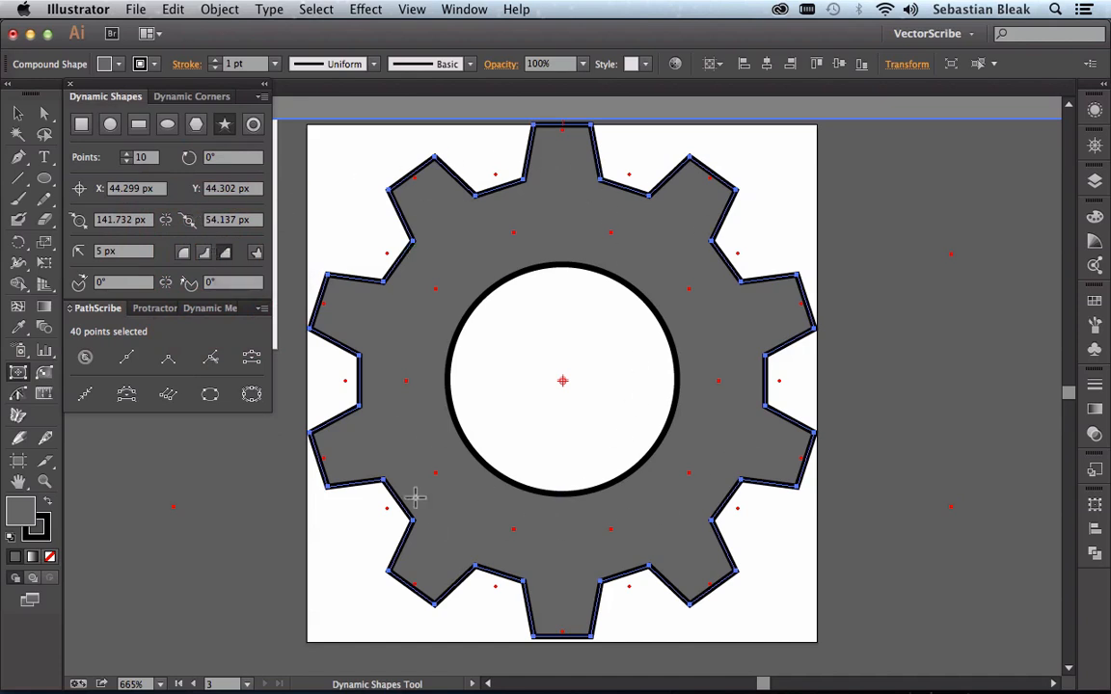
Step: Raise the outer star's point count to 13, trying 12 and 10 points with a corner radius of 4.822 px
{"action": "left_click", "coordinate": [140, 156]}
{"action": "key", "text": "Up"}
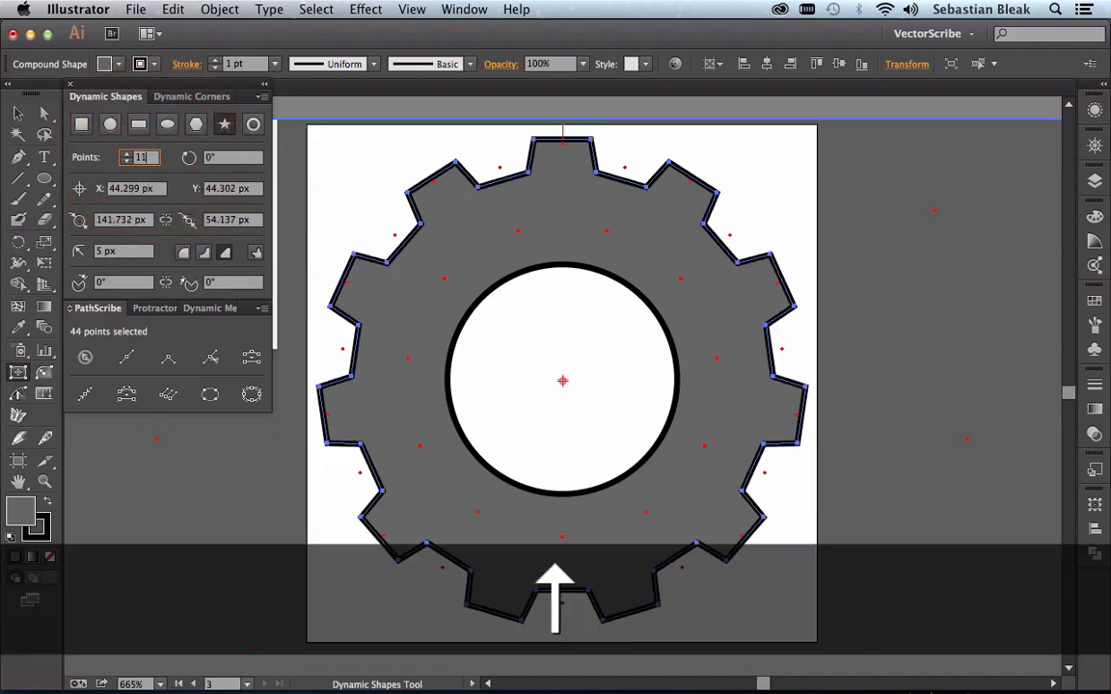
{"action": "key", "text": "Up"}
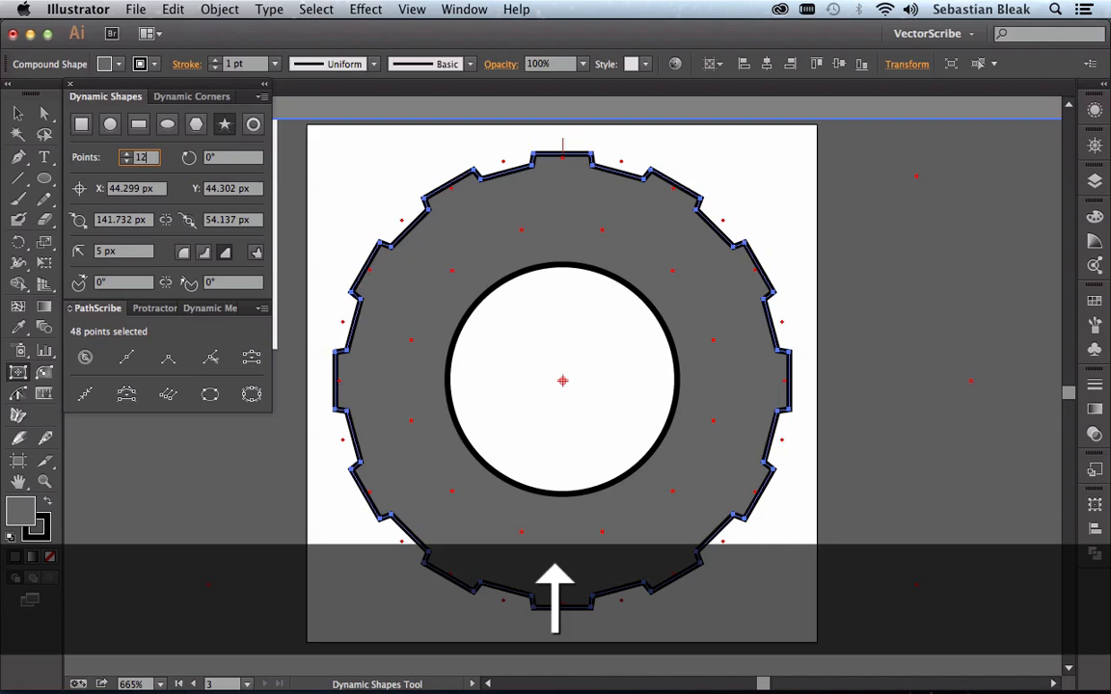
{"action": "key", "text": "Down"}
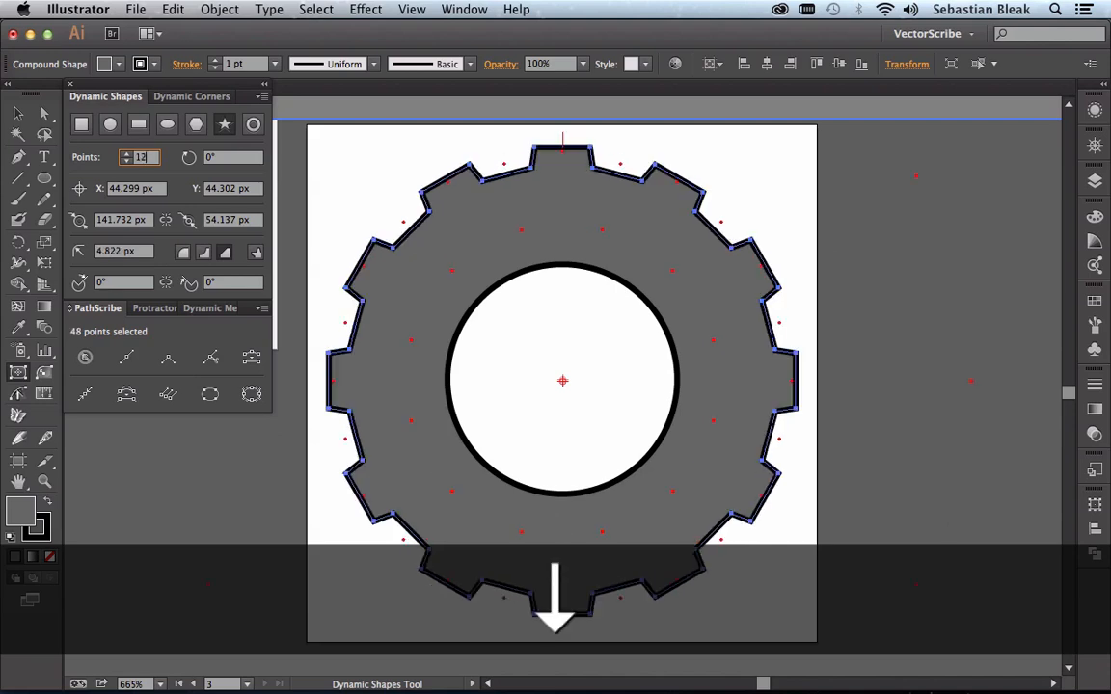
{"action": "key", "text": "Down"}
{"action": "key", "text": "Down"}
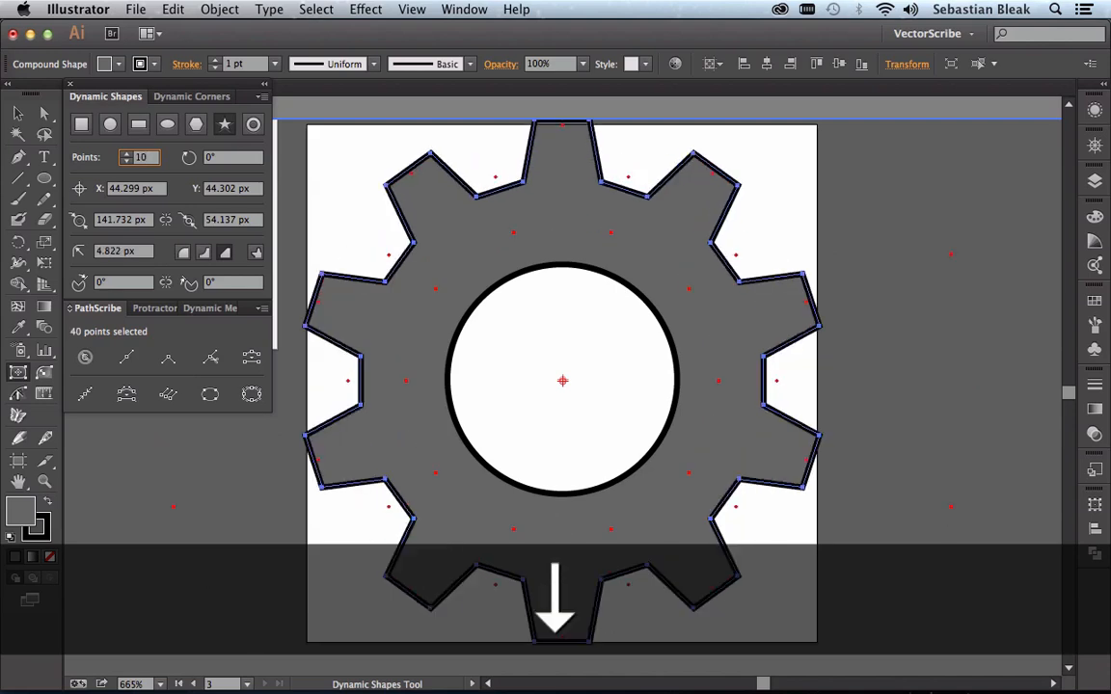
{"action": "key", "text": "Down"}
{"action": "key", "text": "Up"}
{"action": "key", "text": "Up"}
{"action": "key", "text": "Up"}
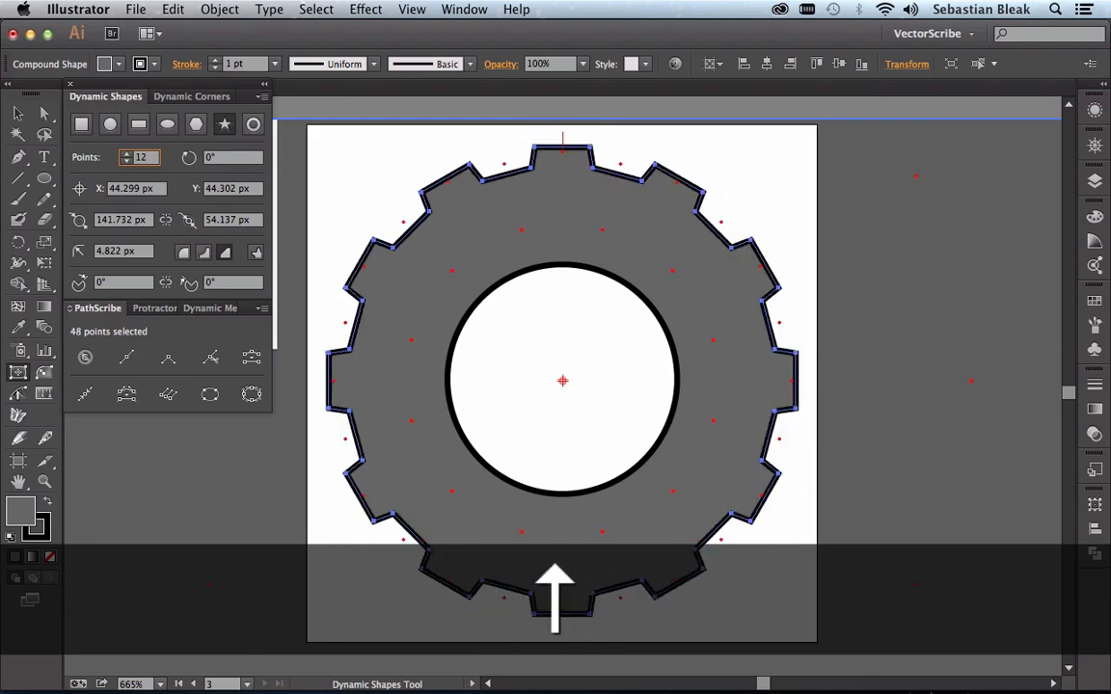
{"action": "key", "text": "Up"}
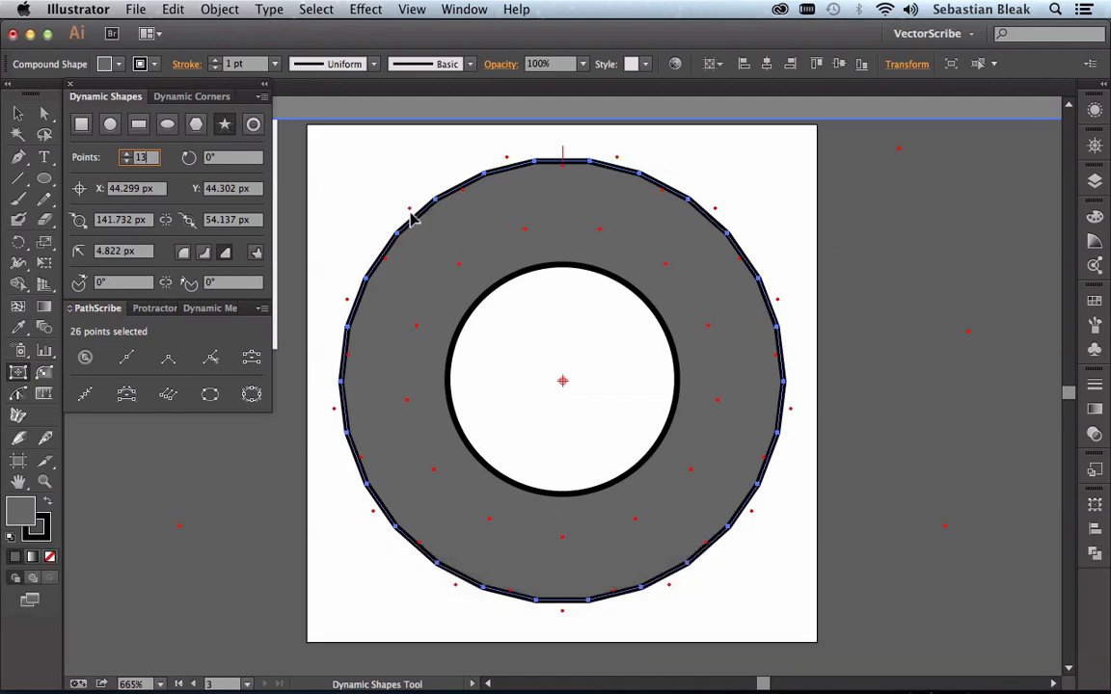
Step: Adjust the 13-point star's corner radius to about 4.18 px to reshape the gear teeth
{"action": "left_click_drag", "start_coordinate": [411, 215], "coordinate": [419, 223]}
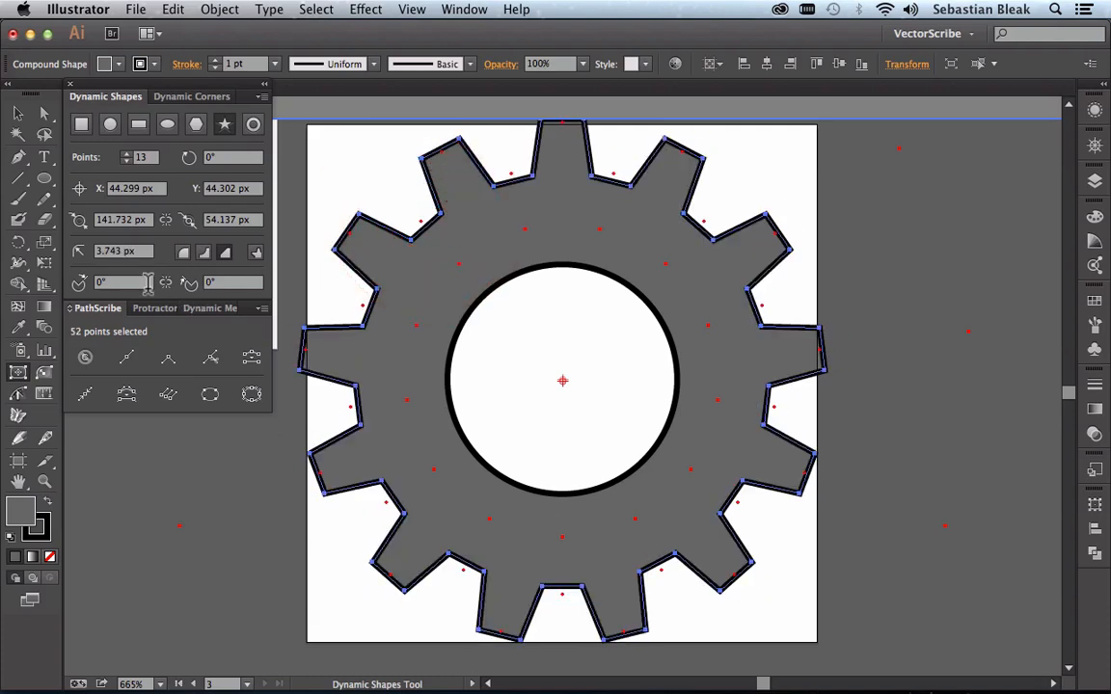
{"action": "left_click", "coordinate": [139, 251]}
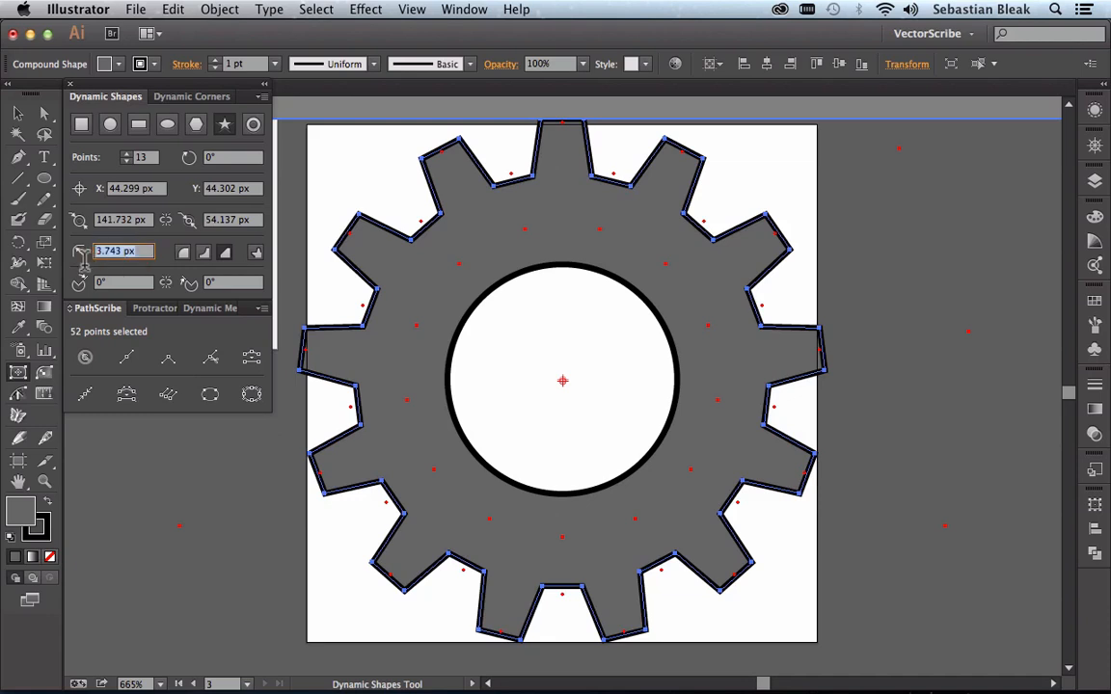
{"action": "key", "text": "Up"}
{"action": "key", "text": "Down"}
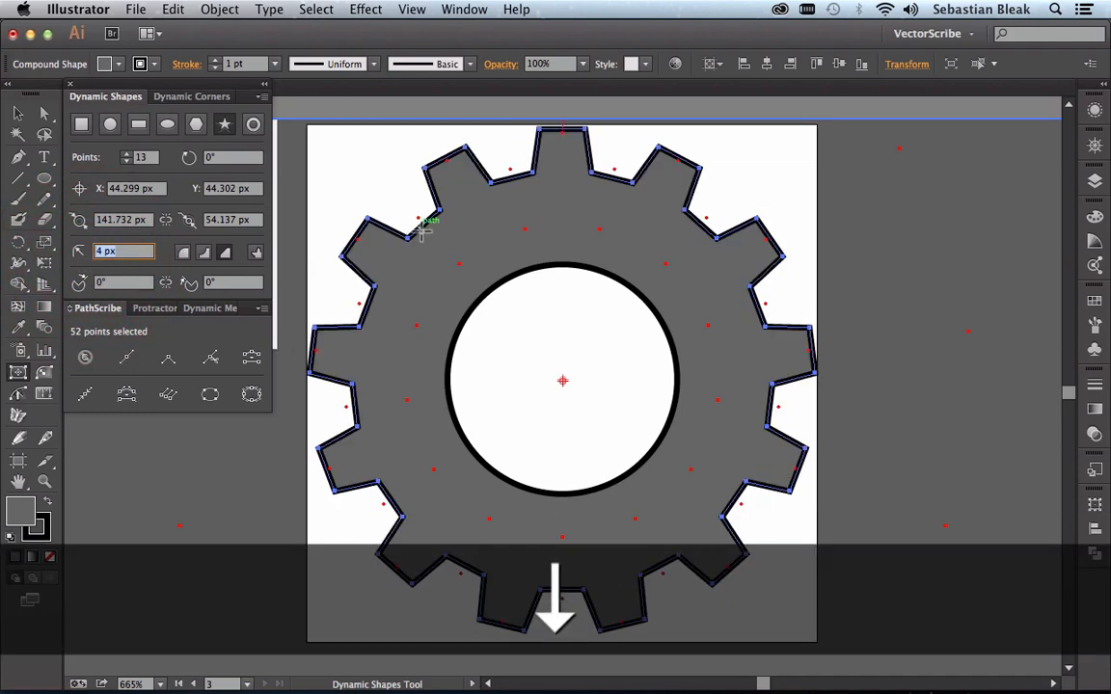
{"action": "left_click_drag", "start_coordinate": [418, 223], "coordinate": [413, 218]}
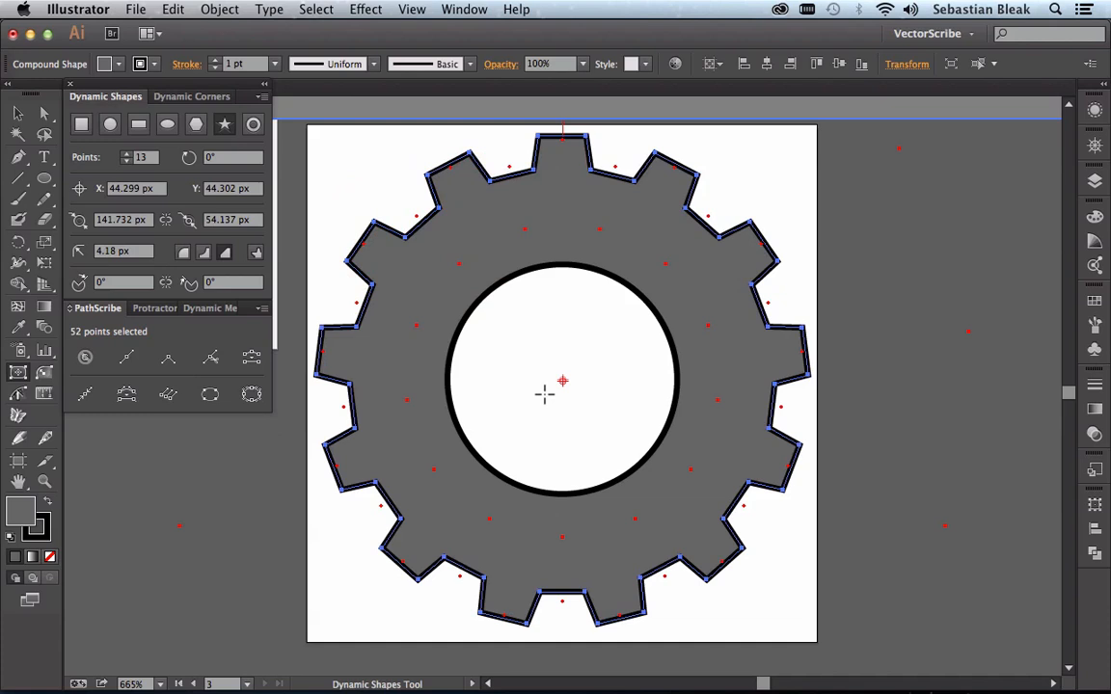
Step: Select the inner circle of the copied gear and convert it to a dynamic polygon
{"action": "key", "text": "v"}
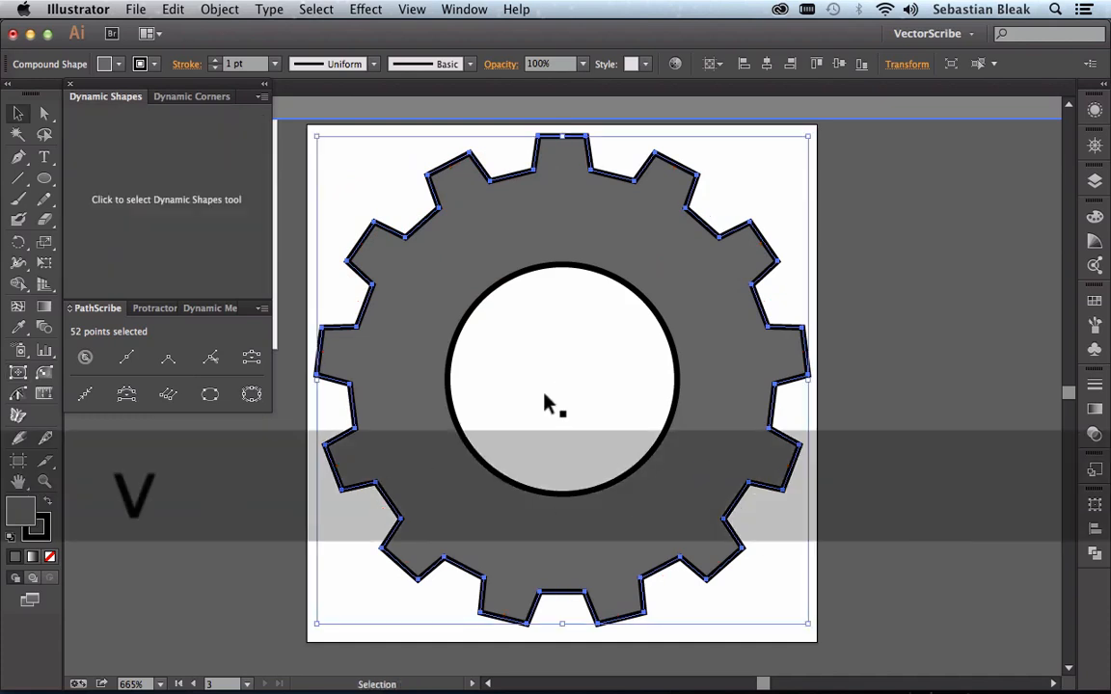
{"action": "left_click", "coordinate": [539, 275]}
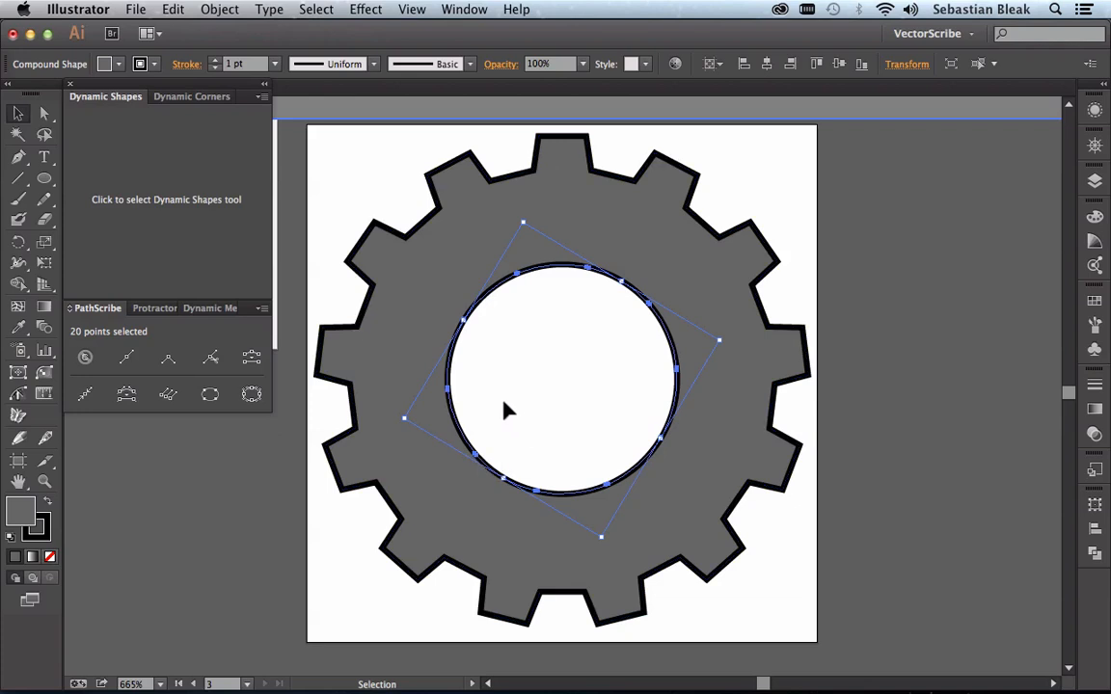
{"action": "left_click", "coordinate": [202, 237]}
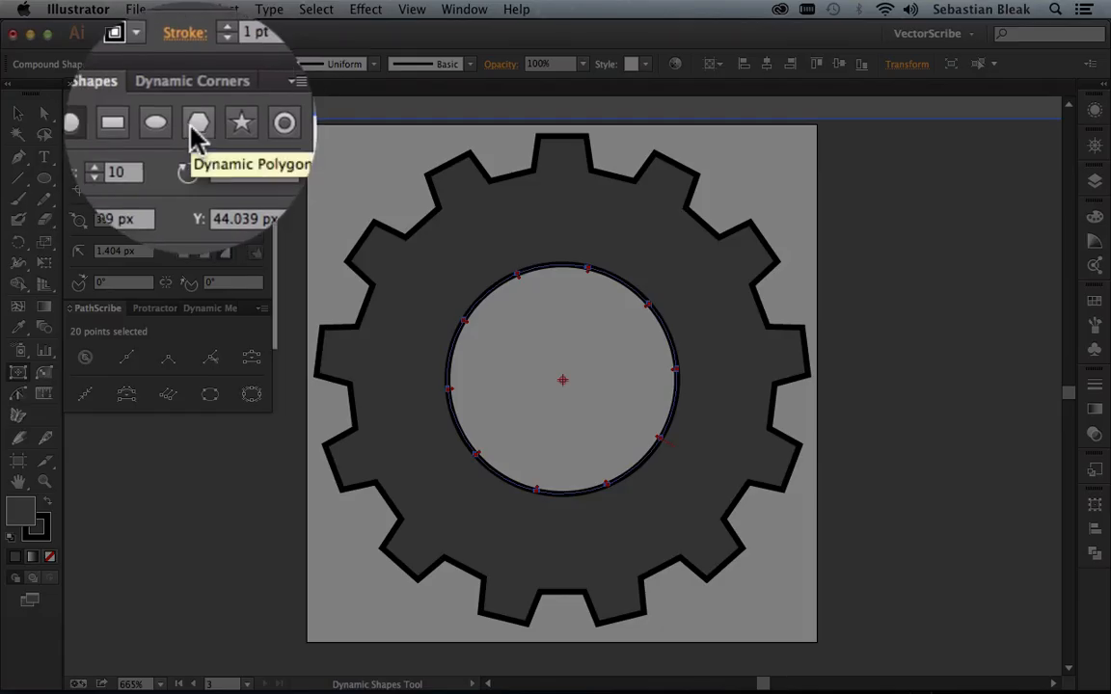
{"action": "left_click", "coordinate": [197, 123]}
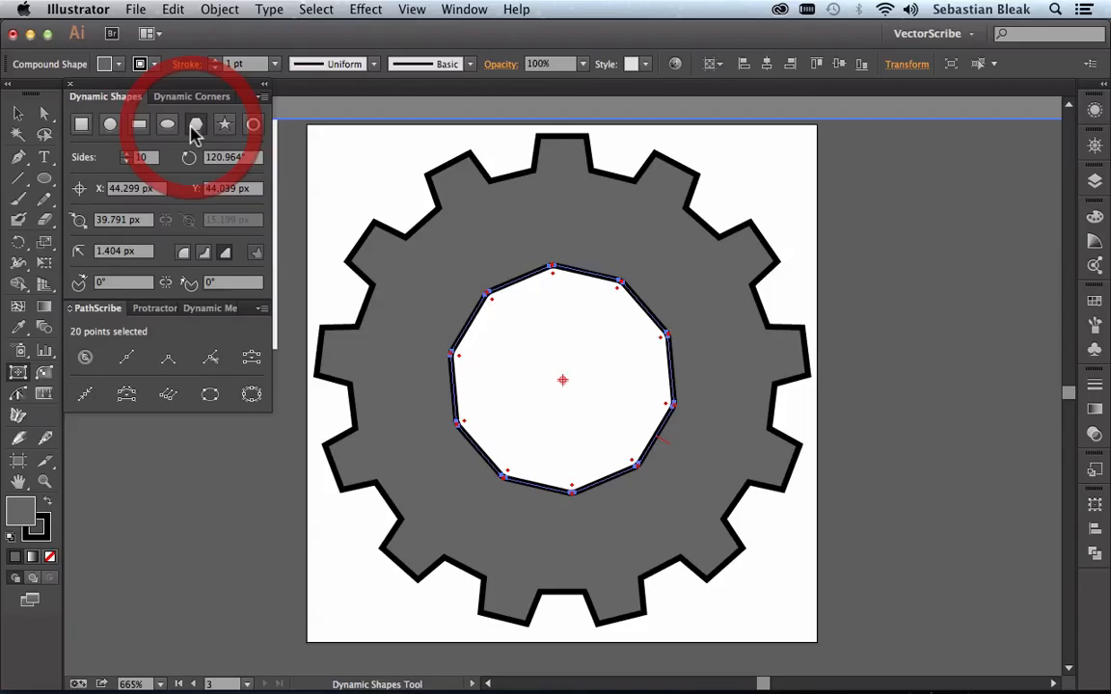
Step: Reduce the copied gear's inner polygon to 6 sides to form a hexagonal hole
{"action": "left_click", "coordinate": [127, 161]}
{"action": "left_click", "coordinate": [127, 161]}
{"action": "left_click", "coordinate": [127, 161]}
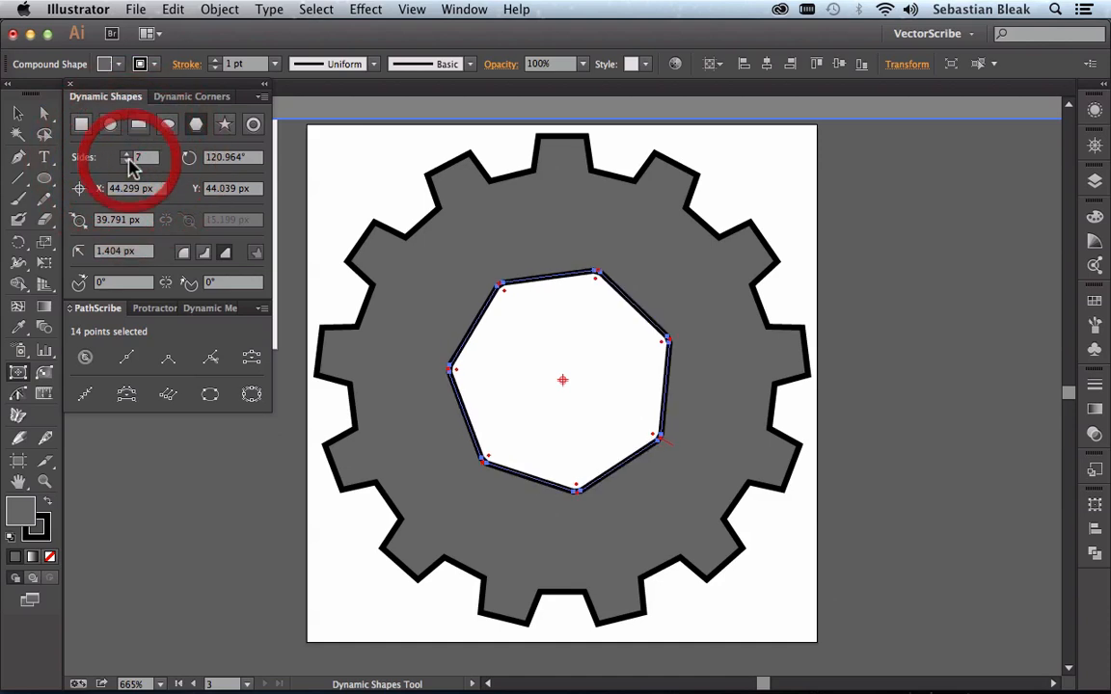
{"action": "left_click", "coordinate": [127, 161]}
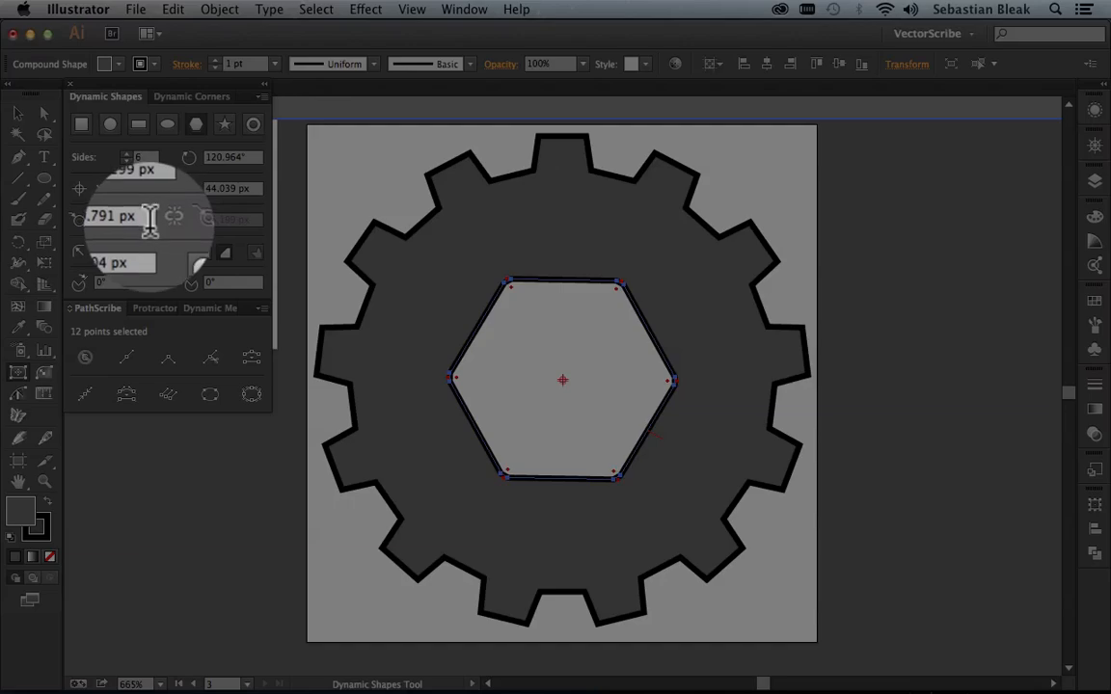
Step: Set the hexagonal hole's diameter to 22 px, trying larger and smaller sizes, and deselect it
{"action": "left_click", "coordinate": [133, 220]}
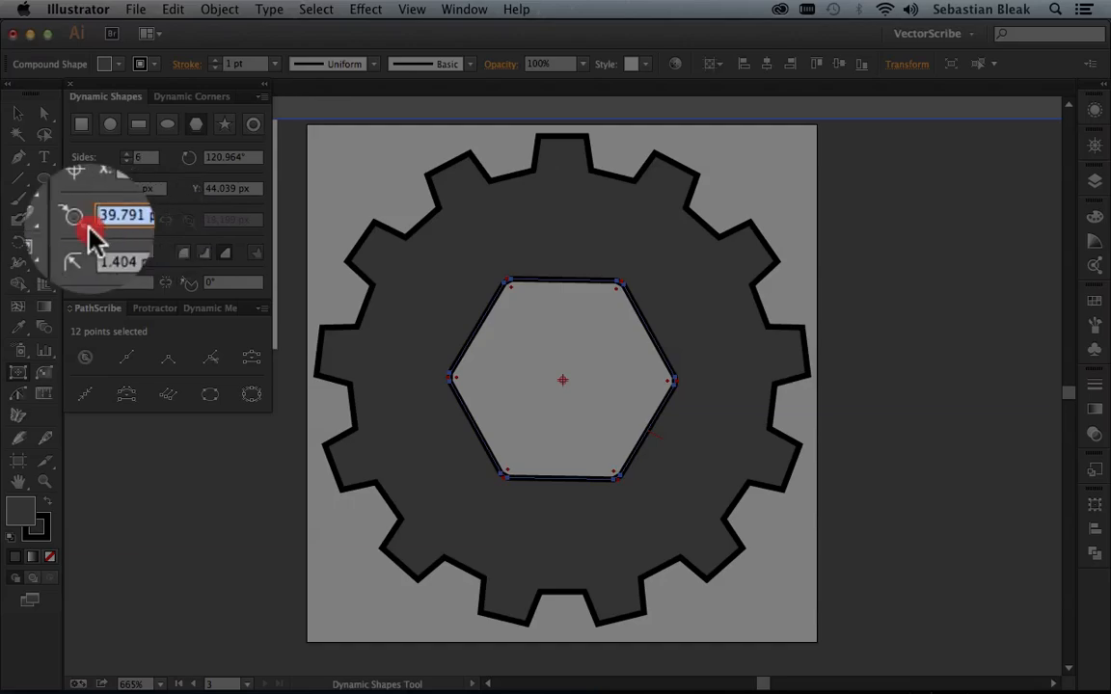
{"action": "key", "text": "Up"}
{"action": "key", "text": "Up"}
{"action": "key", "text": "Up"}
{"action": "key", "text": "Up"}
{"action": "key", "text": "Up"}
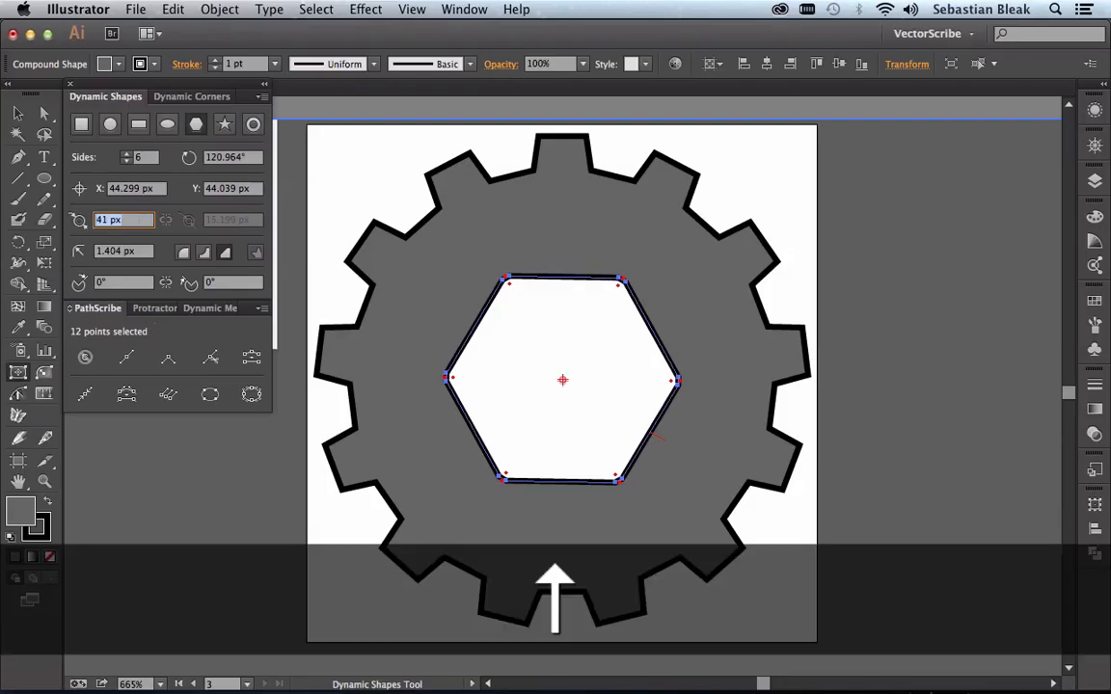
{"action": "key", "text": "Down"}
{"action": "key", "text": "Down"}
{"action": "key", "text": "Down"}
{"action": "key", "text": "Down"}
{"action": "key", "text": "Down"}
{"action": "key", "text": "Down"}
{"action": "key", "text": "Down"}
{"action": "key", "text": "Down"}
{"action": "key", "text": "Down"}
{"action": "key", "text": "Down"}
{"action": "key", "text": "Down"}
{"action": "key", "text": "Down"}
{"action": "key", "text": "Down"}
{"action": "key", "text": "Down"}
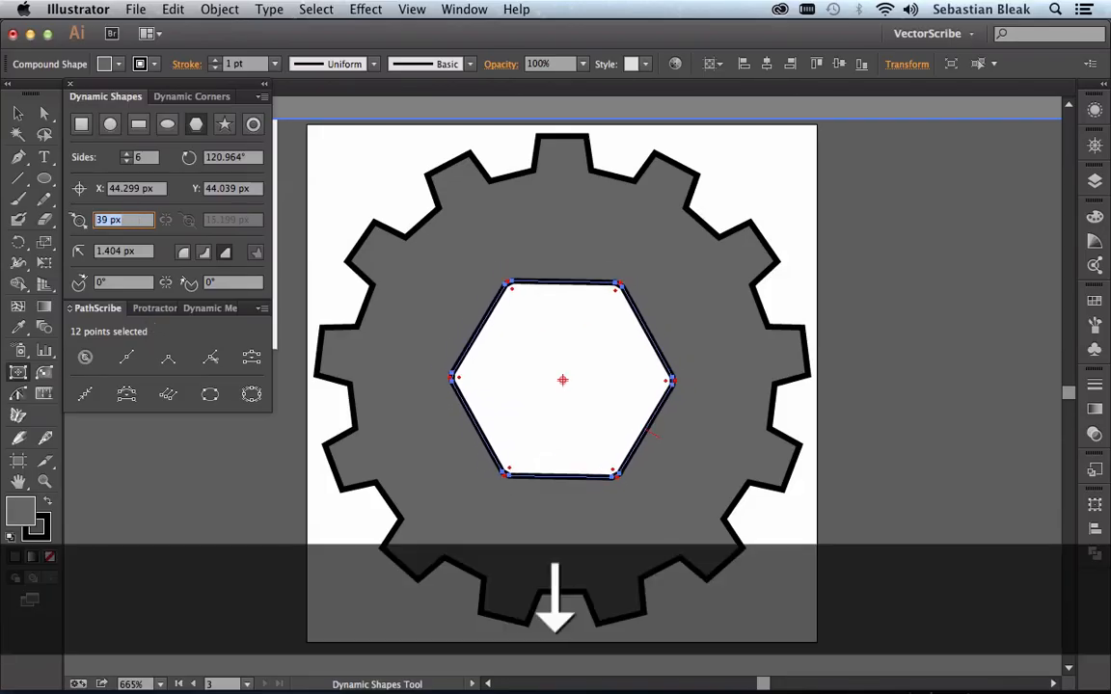
{"action": "key", "text": "Down"}
{"action": "key", "text": "Down"}
{"action": "key", "text": "Up"}
{"action": "key", "text": "Up"}
{"action": "key", "text": "Up"}
{"action": "key", "text": "Up"}
{"action": "key", "text": "Up"}
{"action": "key", "text": "Up"}
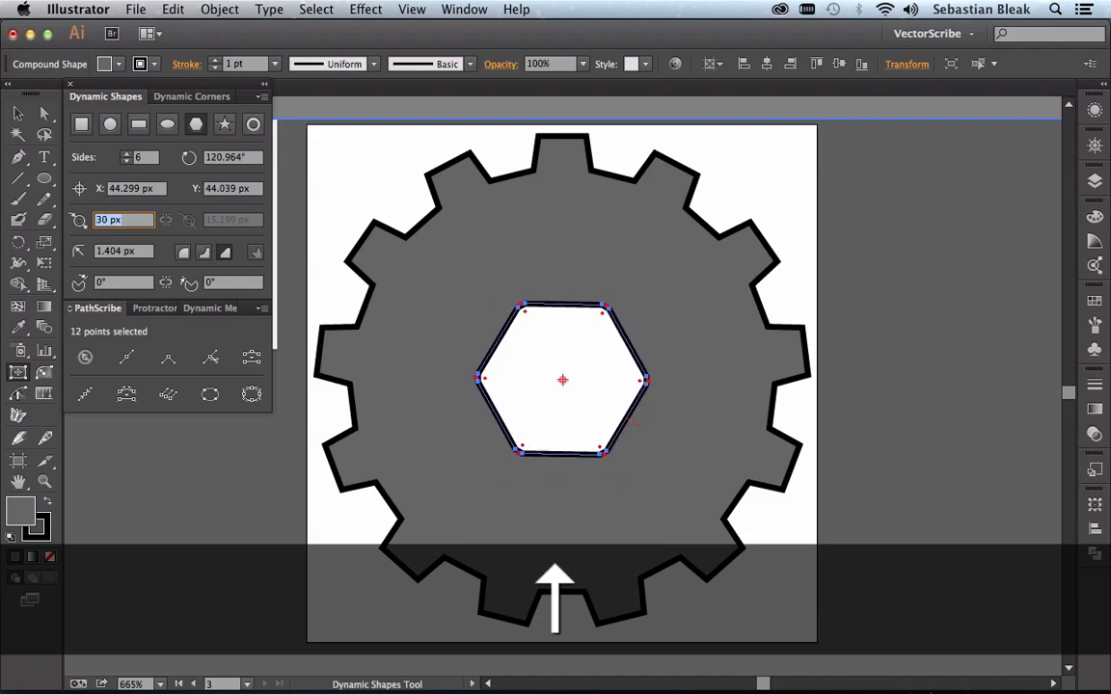
{"action": "key", "text": "Down"}
{"action": "key", "text": "Down"}
{"action": "key", "text": "Down"}
{"action": "key", "text": "Down"}
{"action": "key", "text": "Down"}
{"action": "key", "text": "Down"}
{"action": "key", "text": "Down"}
{"action": "key", "text": "Down"}
{"action": "key", "text": "Down"}
{"action": "key", "text": "Down"}
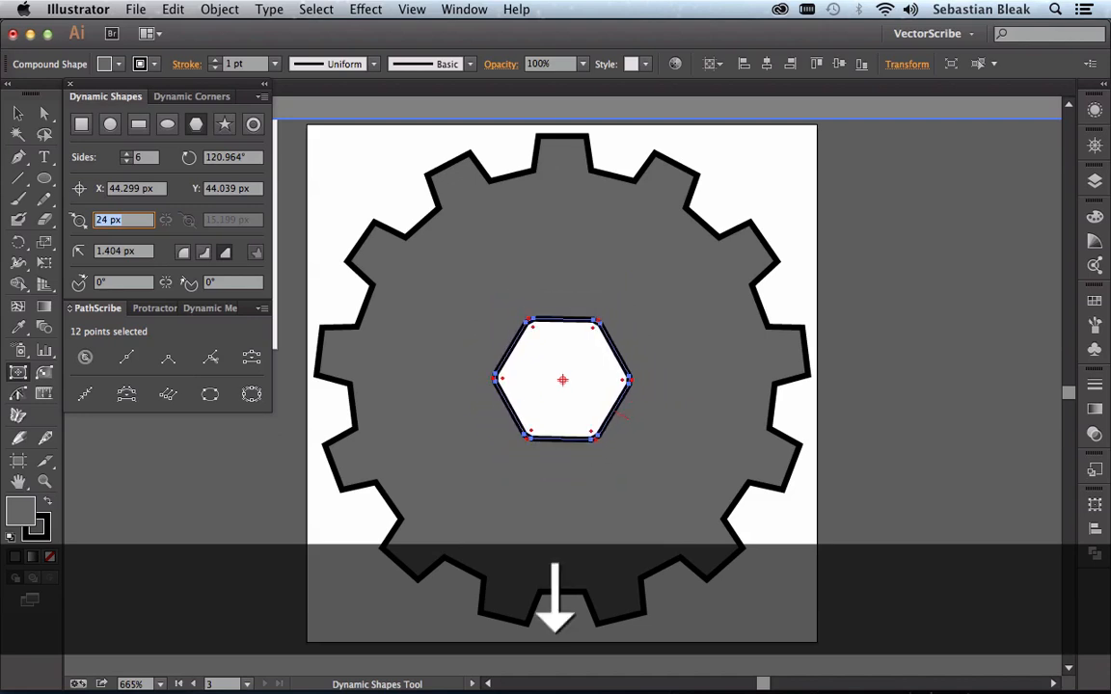
{"action": "key", "text": "Down"}
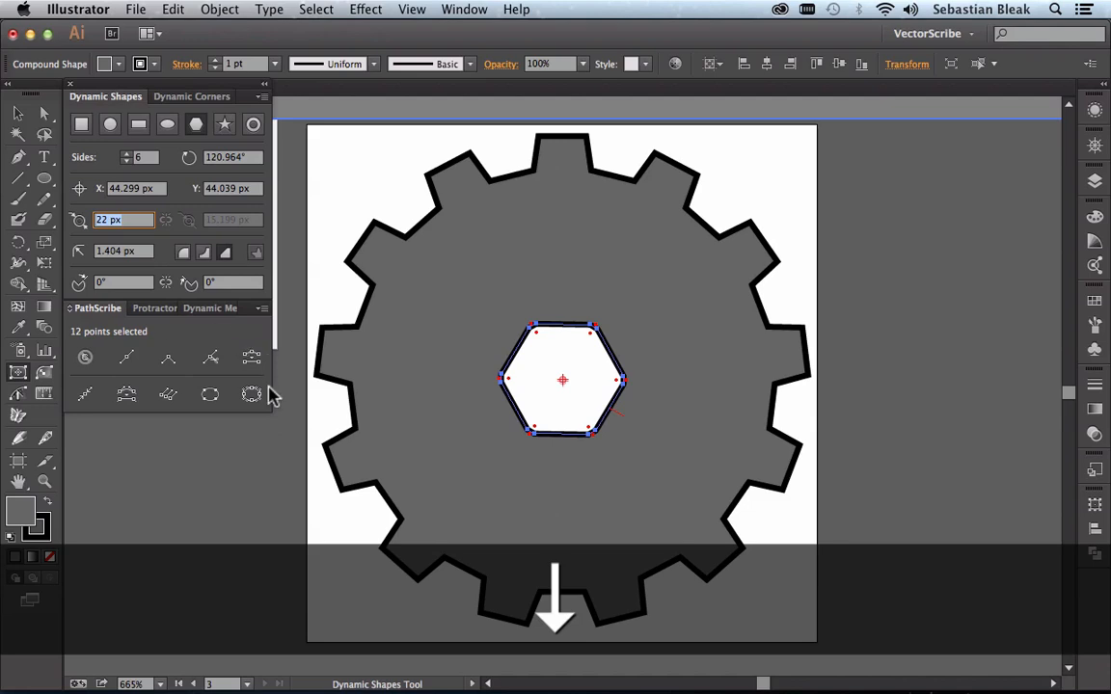
{"action": "key", "text": "Return"}
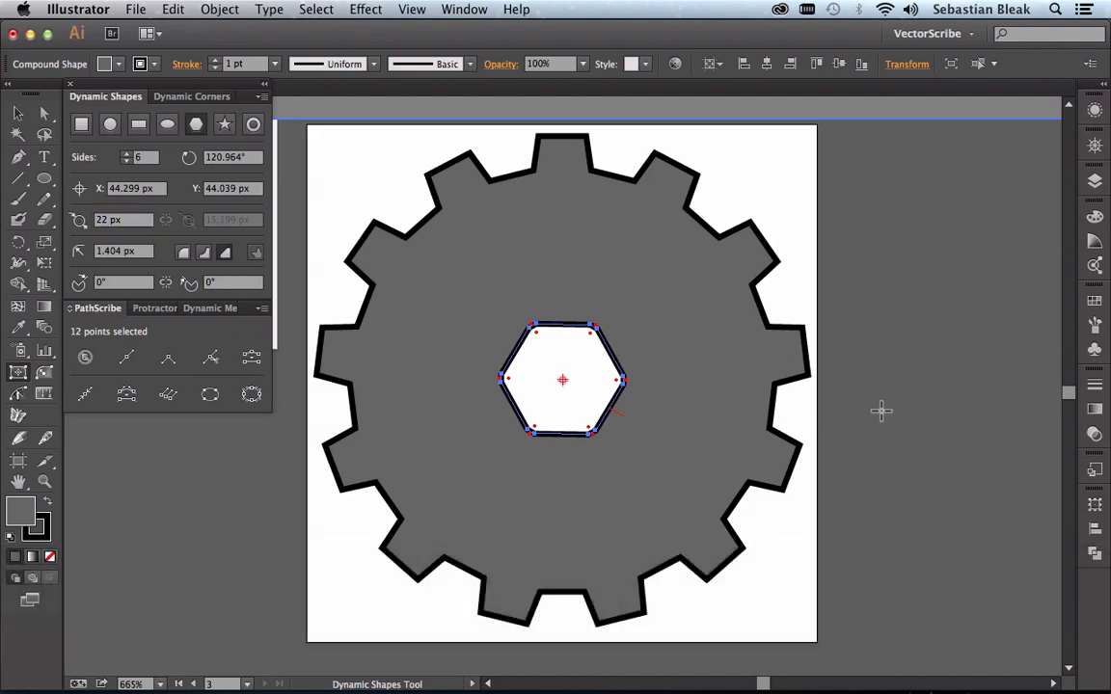
{"action": "key", "text": "v"}
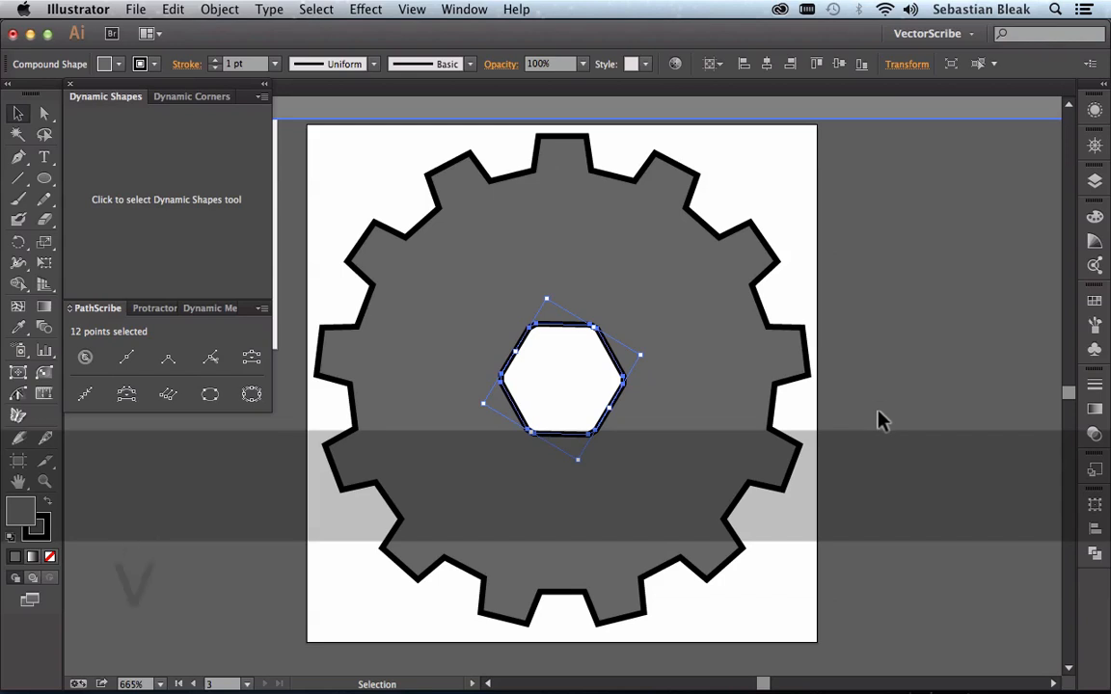
{"action": "left_click", "coordinate": [879, 421]}
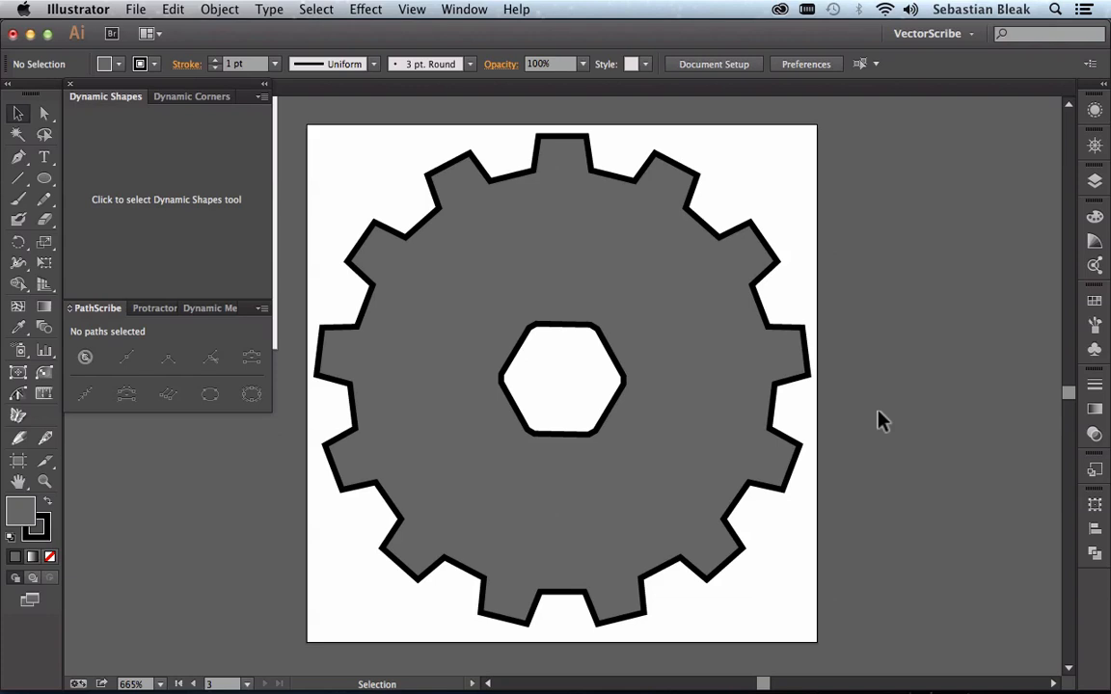
Step: Duplicate the hexagon-holed gear together with its artboard and place the copy beside Artboard 2
{"action": "key", "text": "super+minus"}
{"action": "key", "text": "super+minus"}
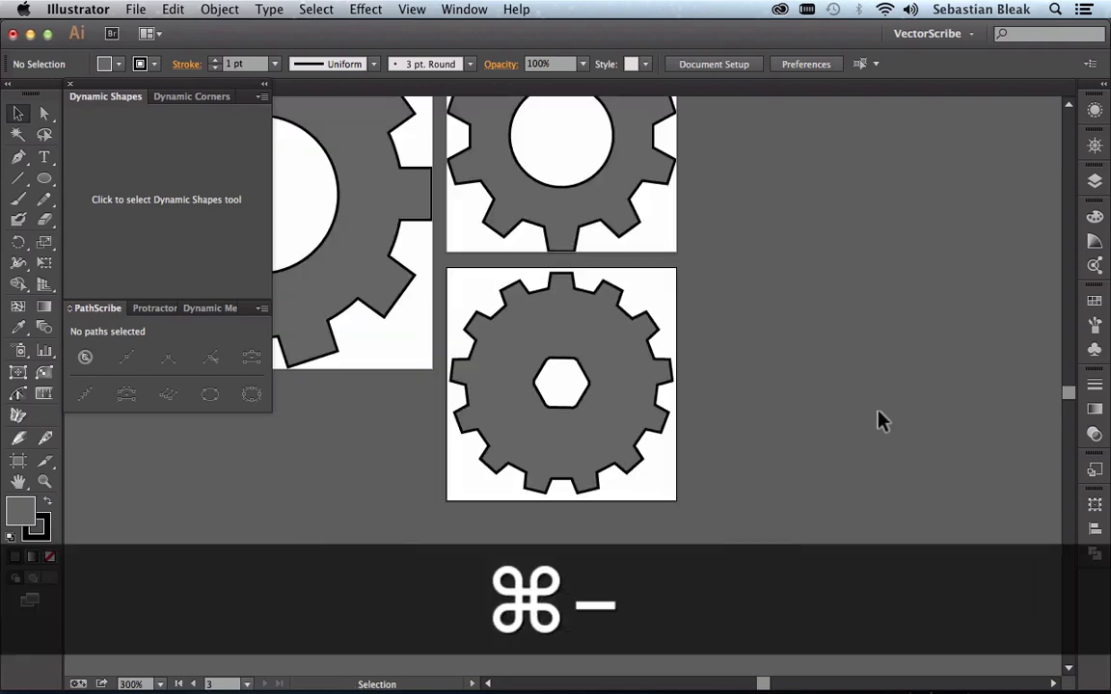
{"action": "key", "text": "space"}
{"action": "left_click_drag", "start_coordinate": [486, 305], "coordinate": [677, 430]}
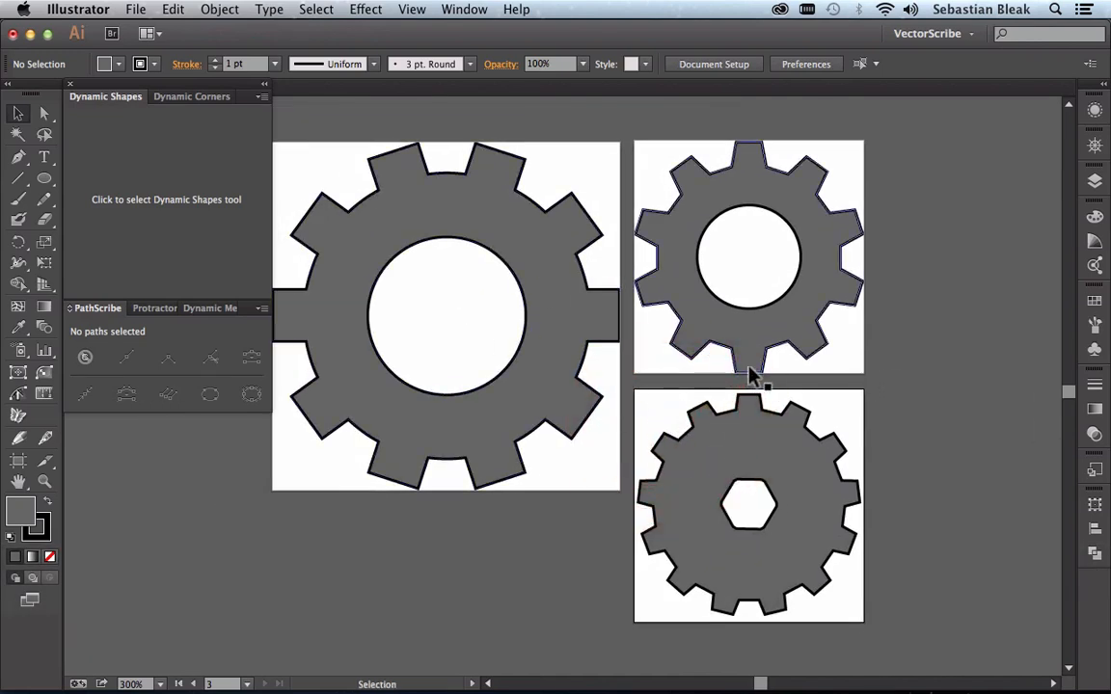
{"action": "key", "text": "space"}
{"action": "left_click_drag", "start_coordinate": [748, 372], "coordinate": [415, 371]}
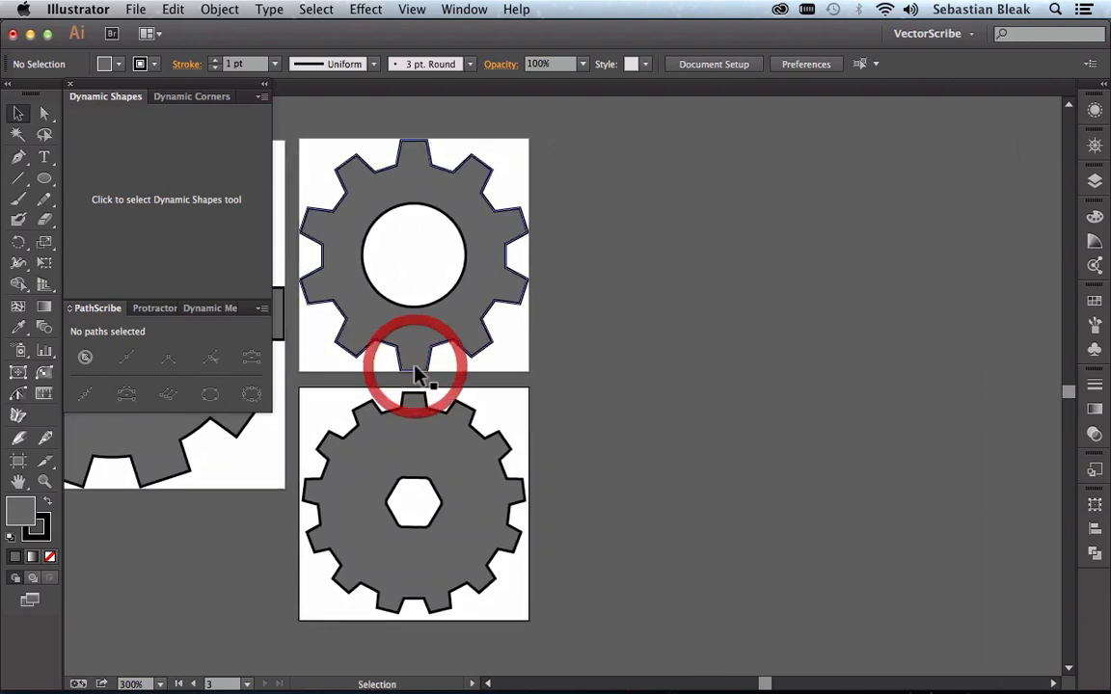
{"action": "key", "text": "shift+o"}
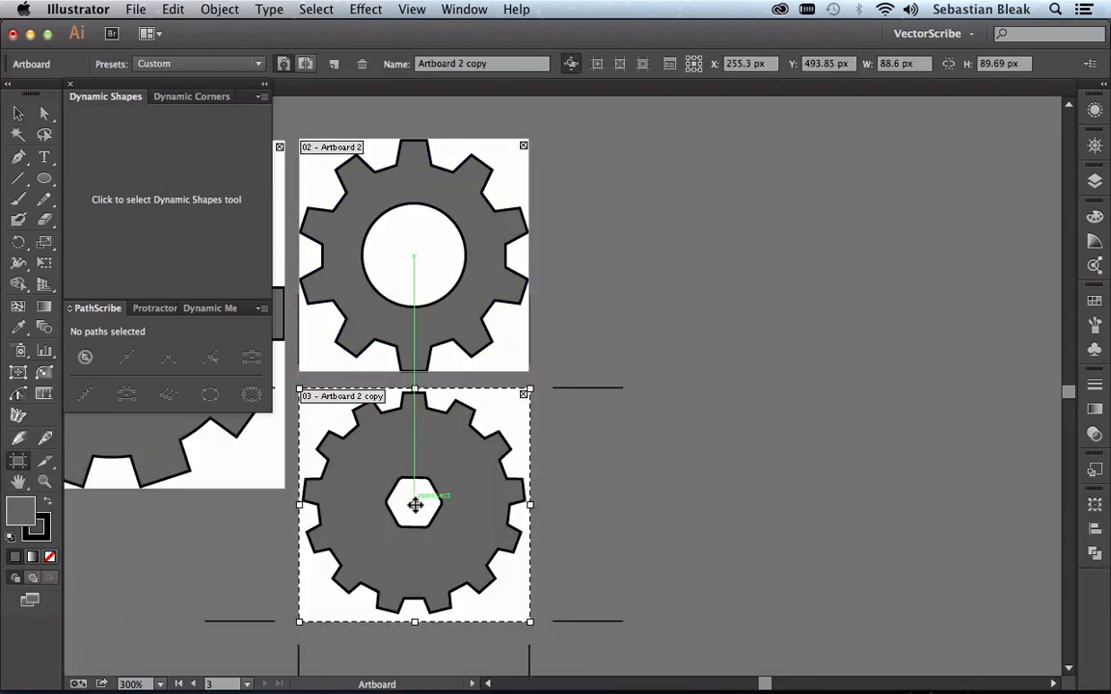
{"action": "key", "text": "alt"}
{"action": "left_click_drag", "start_coordinate": [416, 504], "coordinate": [670, 263]}
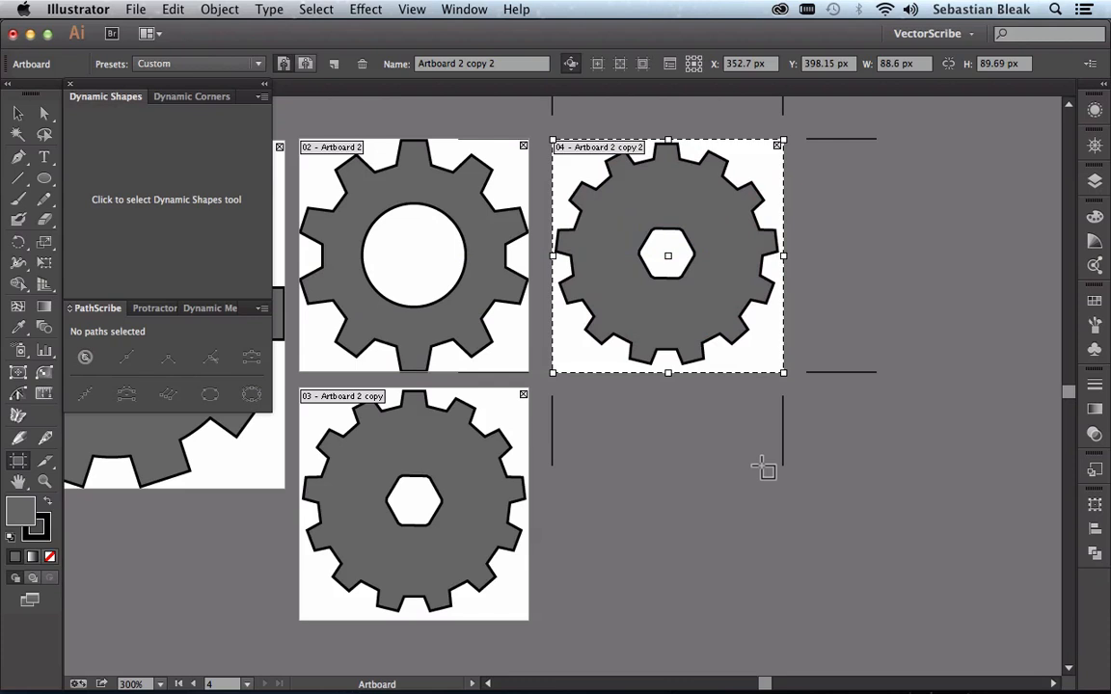
Step: Isolate the new gear copy's compound shape and convert its hexagonal hole to a dynamic circle
{"action": "key", "text": "v"}
{"action": "key", "text": "super+0"}
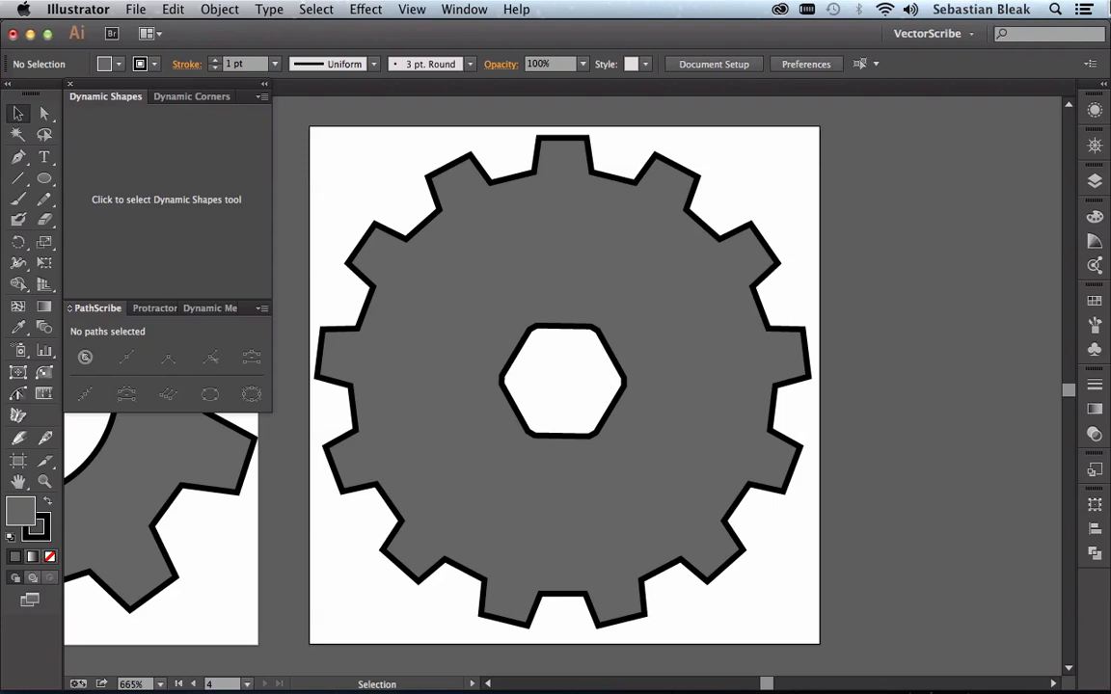
{"action": "double_click", "coordinate": [637, 297]}
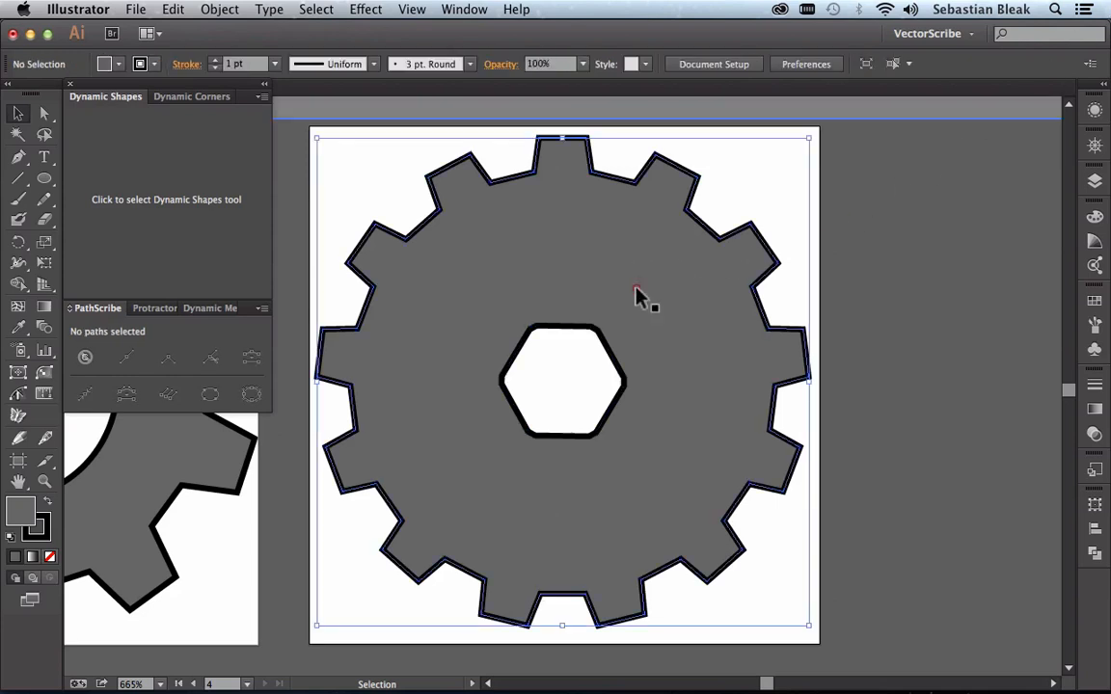
{"action": "left_click", "coordinate": [567, 355]}
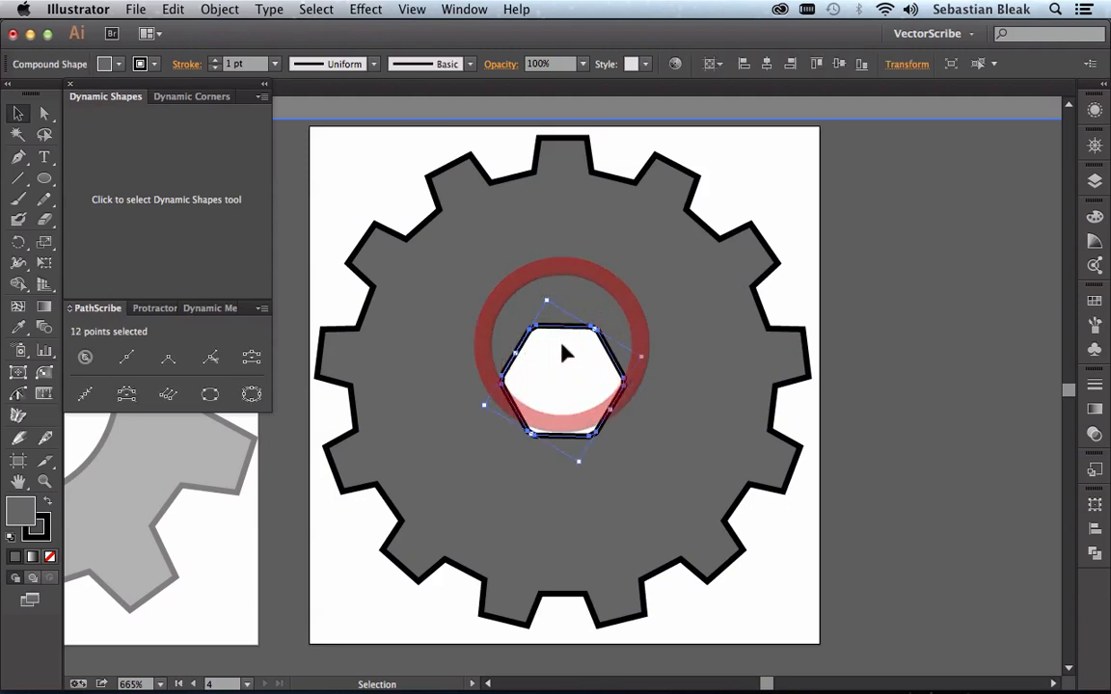
{"action": "left_click", "coordinate": [163, 238]}
{"action": "left_click", "coordinate": [110, 123]}
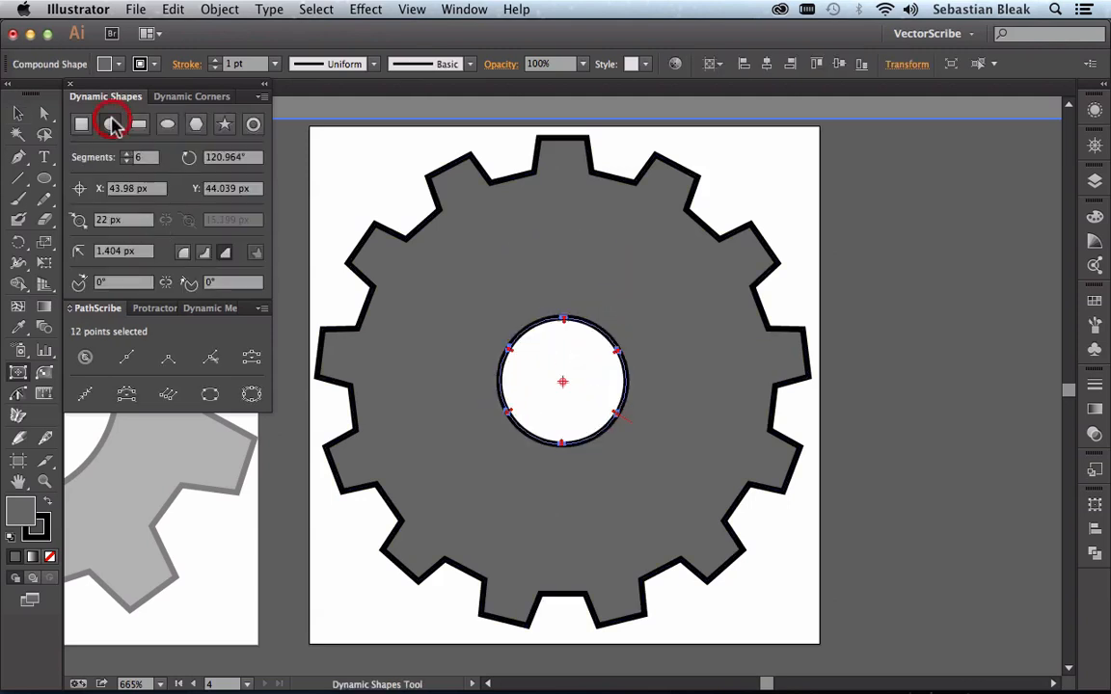
Step: Set the circular hole's diameter to 40 px
{"action": "left_click", "coordinate": [126, 222]}
{"action": "left_click", "coordinate": [136, 220]}
{"action": "key", "text": "shift+Up"}
{"action": "key", "text": "shift+Up"}
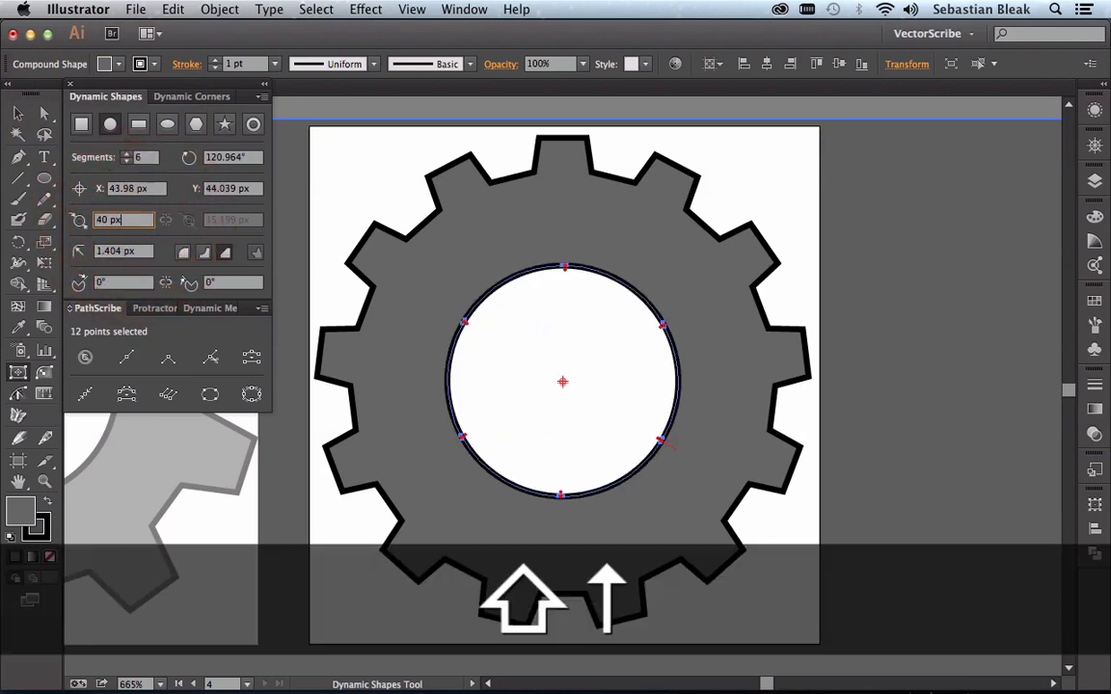
Step: Select the new gear's outer star outline and reduce its point count to 8
{"action": "left_click", "coordinate": [382, 344], "text": "super"}
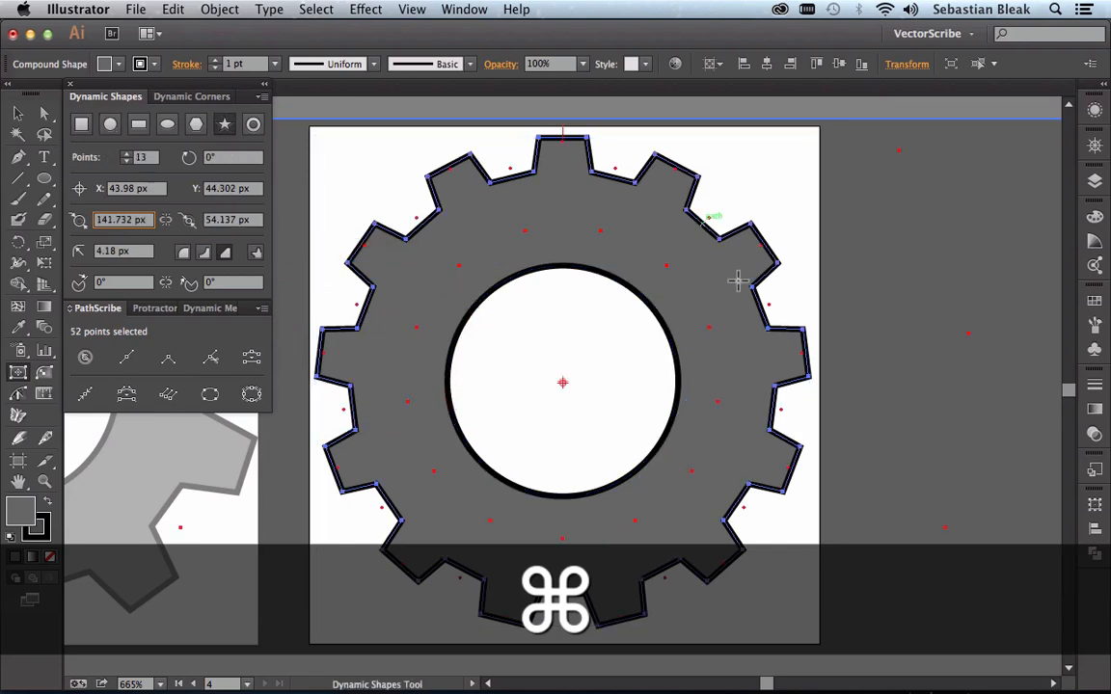
{"action": "double_click", "coordinate": [145, 157]}
{"action": "key", "text": "Down"}
{"action": "key", "text": "Down"}
{"action": "key", "text": "Down"}
{"action": "key", "text": "Down"}
{"action": "key", "text": "Down"}
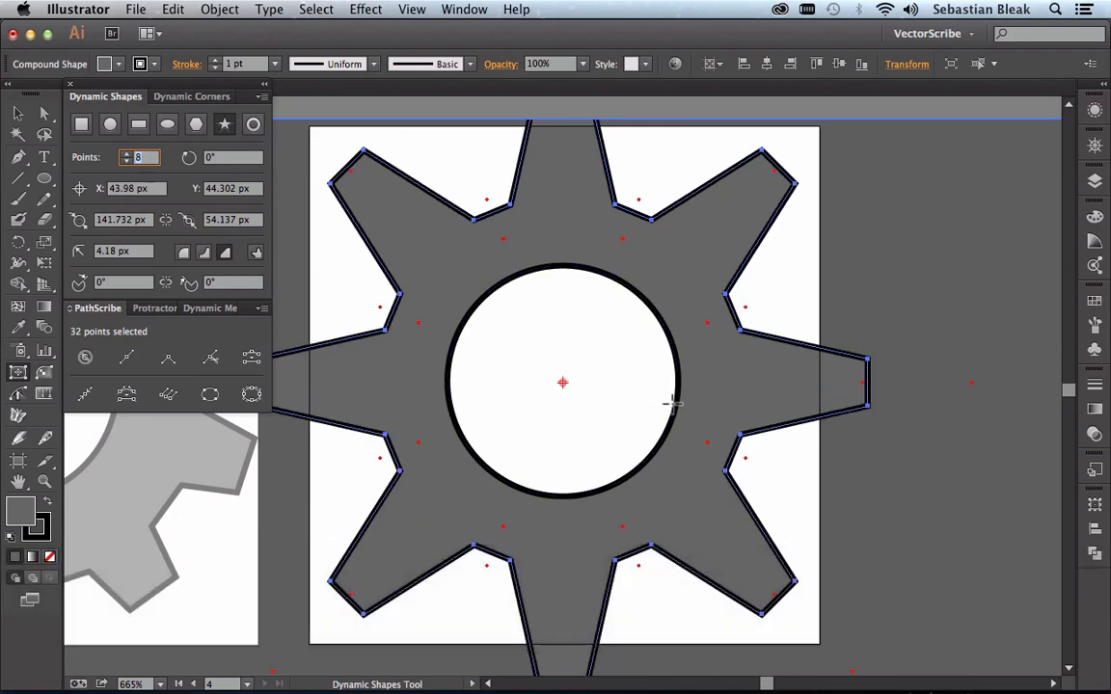
Step: Adjust the star's corner radius to about 4.52 px and shrink its outer and inner diameters to about 111.7 px and 42.7 px
{"action": "left_click", "coordinate": [774, 178]}
{"action": "left_click_drag", "start_coordinate": [774, 179], "coordinate": [642, 201]}
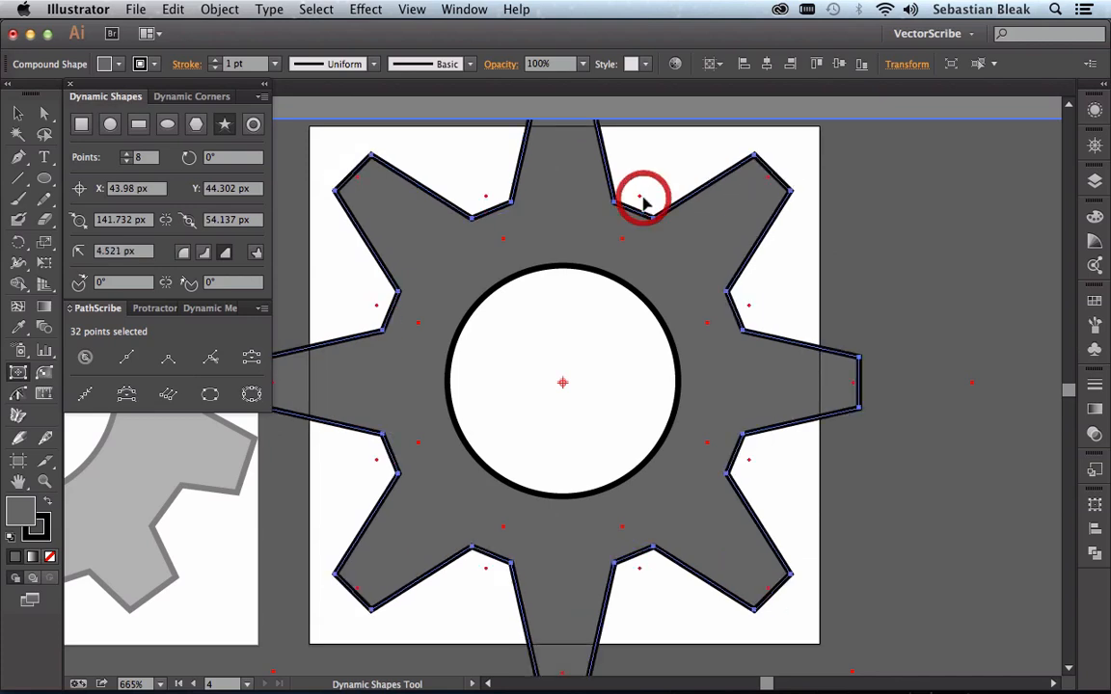
{"action": "left_click_drag", "start_coordinate": [623, 243], "coordinate": [606, 271]}
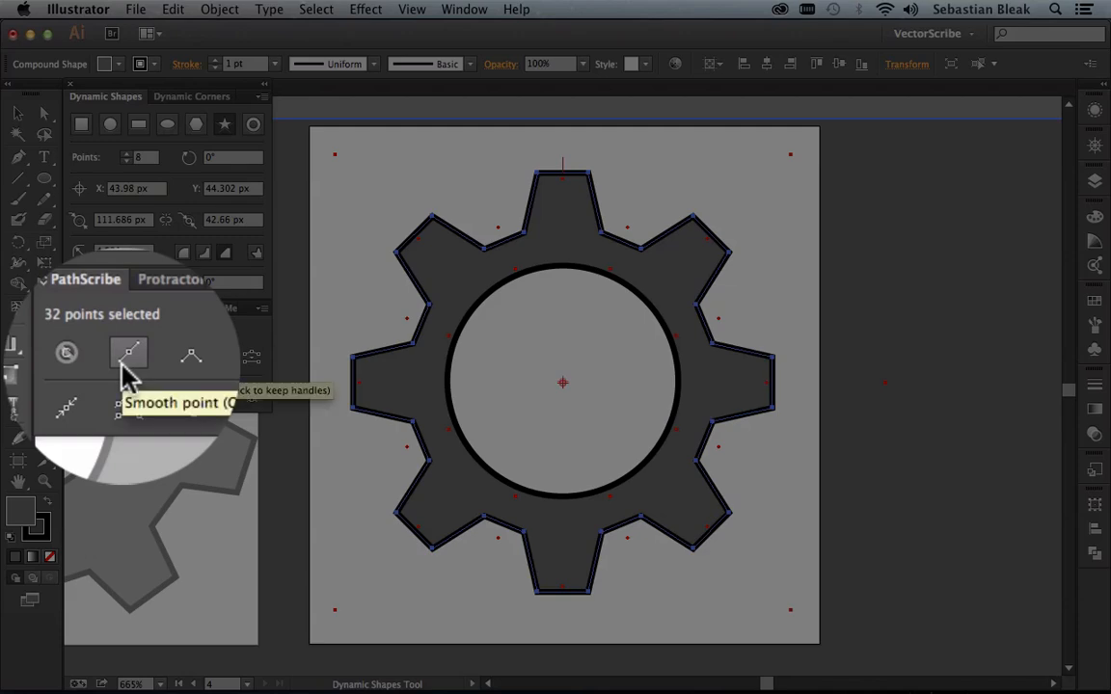
Step: Convert all points of the eight-tooth outline to smooth points
{"action": "left_click", "coordinate": [134, 362]}
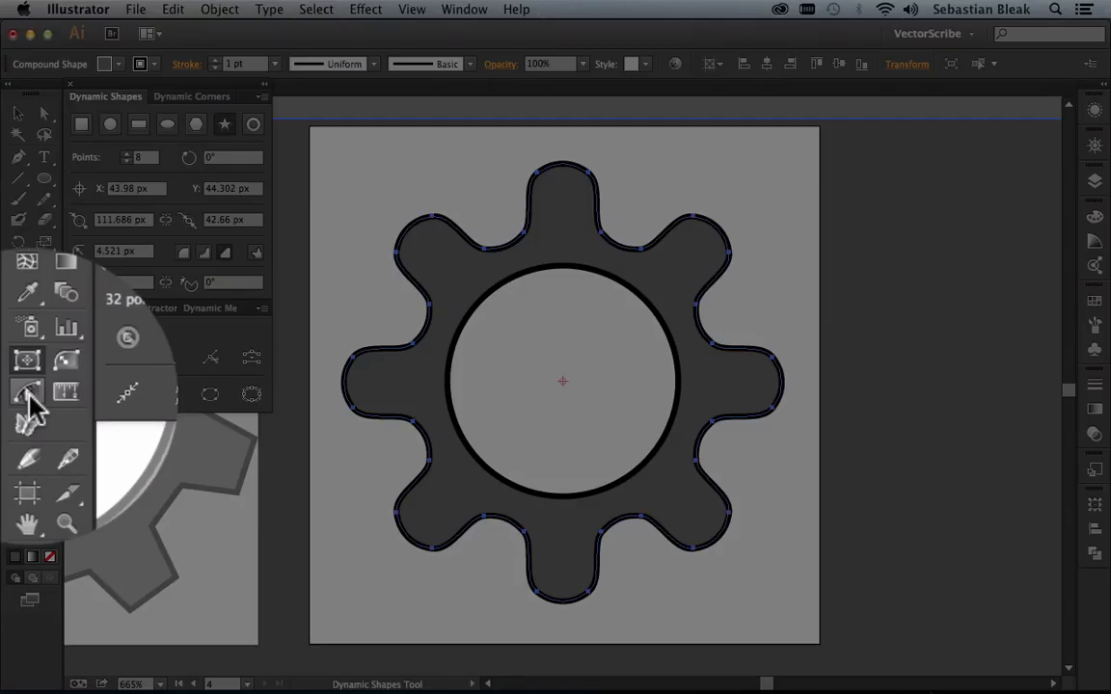
Step: Select the end segments of all eight teeth with the PathScribe tool and retract their handles to flatten the tips
{"action": "left_click", "coordinate": [17, 394]}
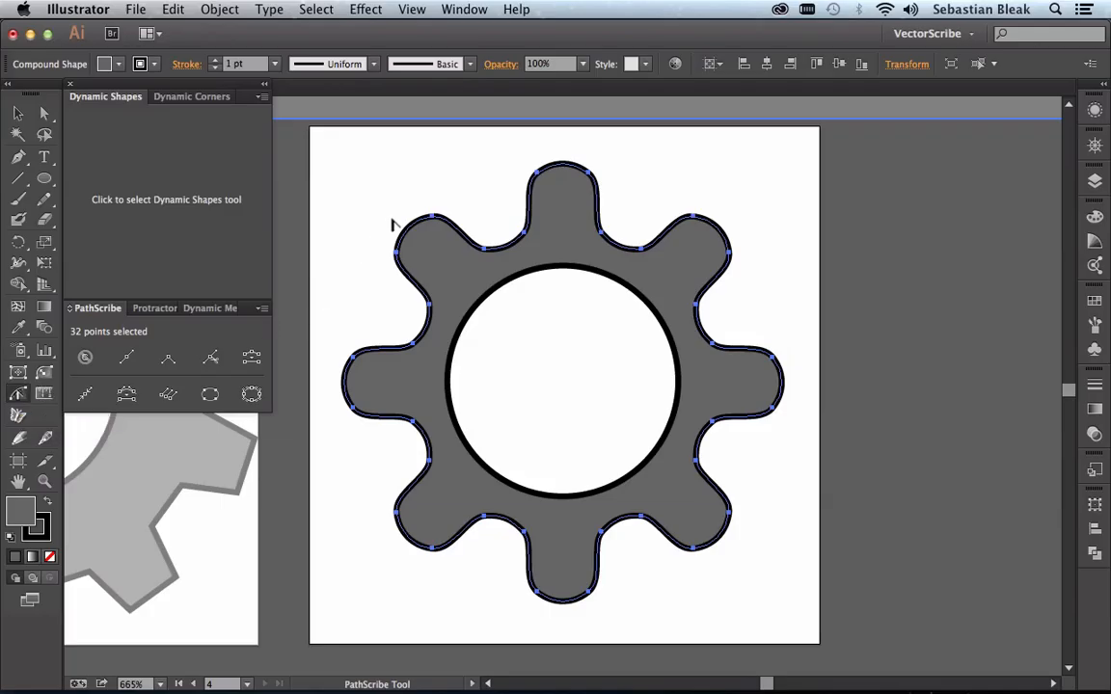
{"action": "left_click_drag", "start_coordinate": [391, 220], "coordinate": [416, 237]}
{"action": "key", "text": "shift"}
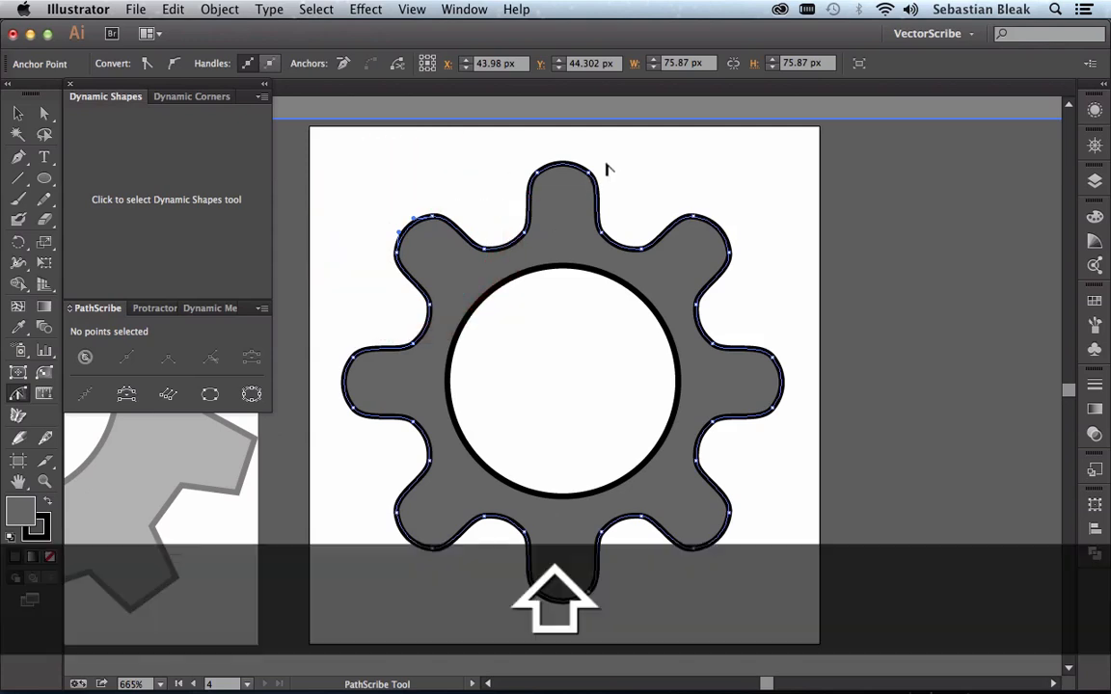
{"action": "left_click_drag", "start_coordinate": [571, 145], "coordinate": [560, 186]}
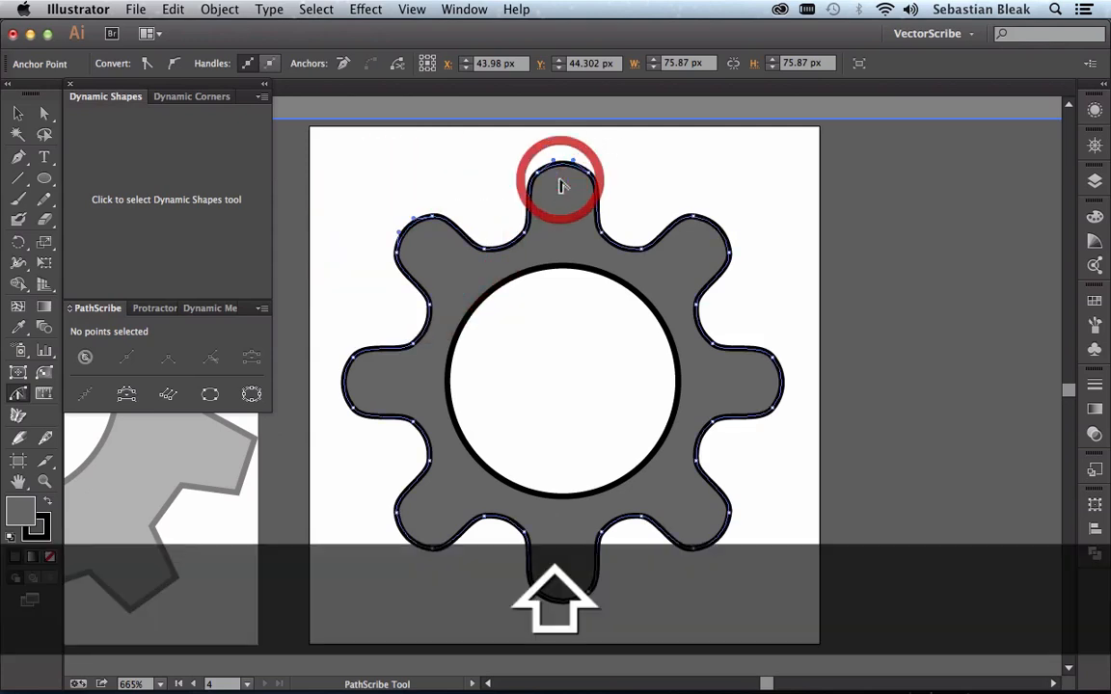
{"action": "left_click_drag", "start_coordinate": [738, 213], "coordinate": [712, 241]}
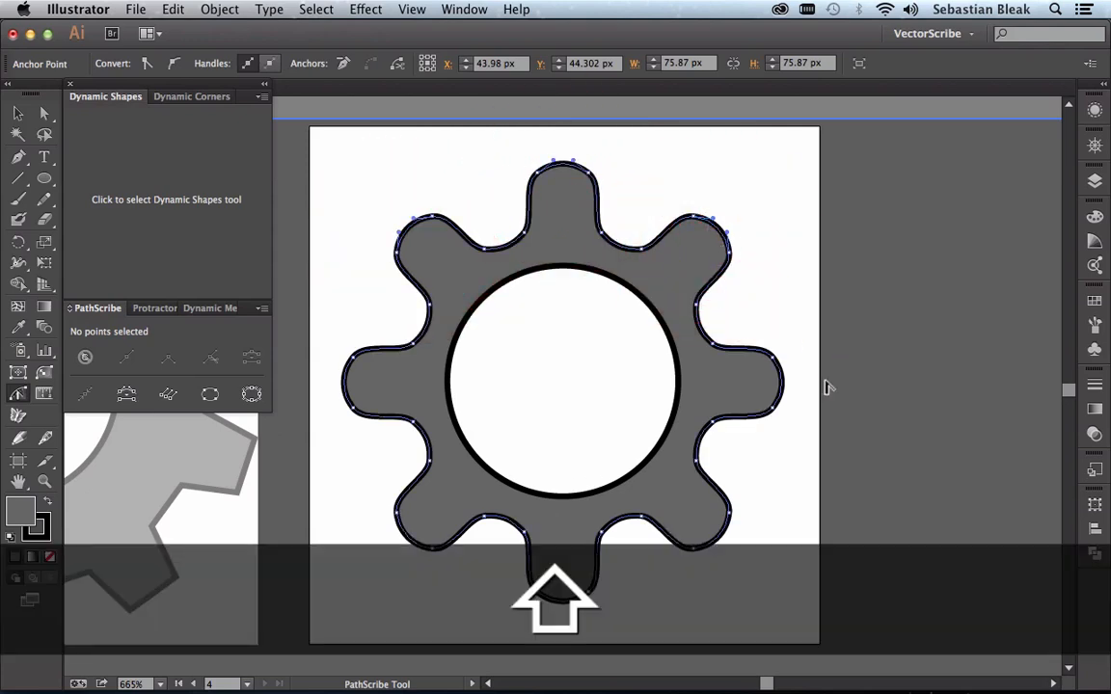
{"action": "left_click_drag", "start_coordinate": [807, 382], "coordinate": [773, 389]}
{"action": "left_click_drag", "start_coordinate": [730, 557], "coordinate": [702, 526]}
{"action": "left_click", "coordinate": [560, 615]}
{"action": "left_click_drag", "start_coordinate": [563, 585], "coordinate": [562, 583]}
{"action": "left_click_drag", "start_coordinate": [395, 567], "coordinate": [413, 533]}
{"action": "left_click_drag", "start_coordinate": [322, 385], "coordinate": [358, 396]}
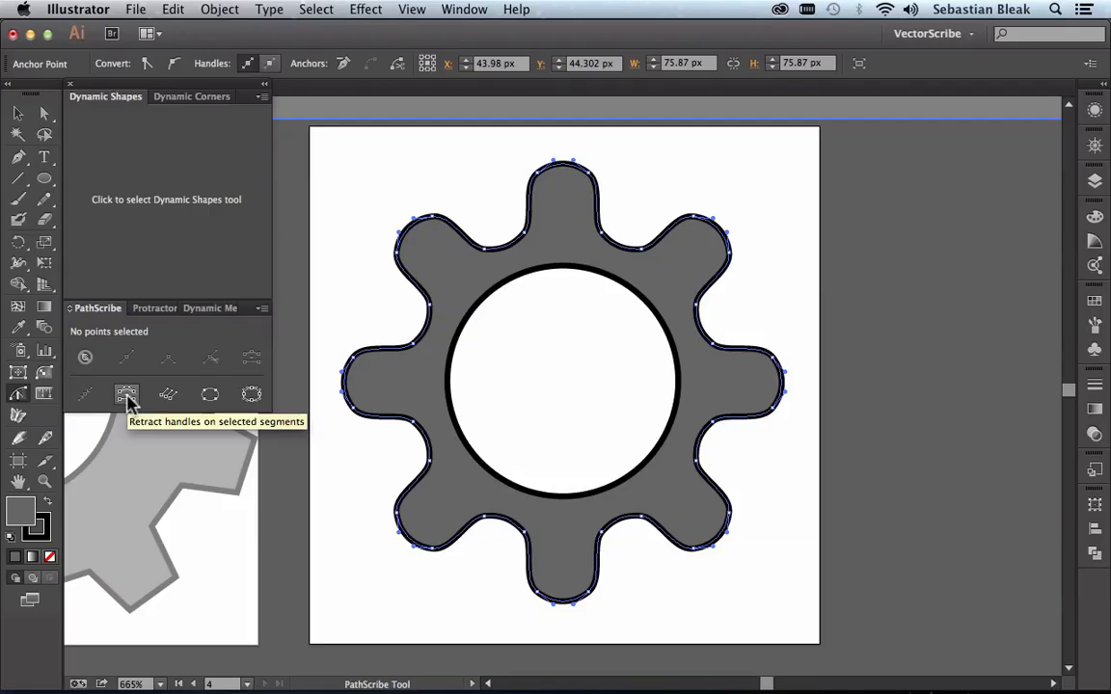
{"action": "left_click", "coordinate": [126, 397]}
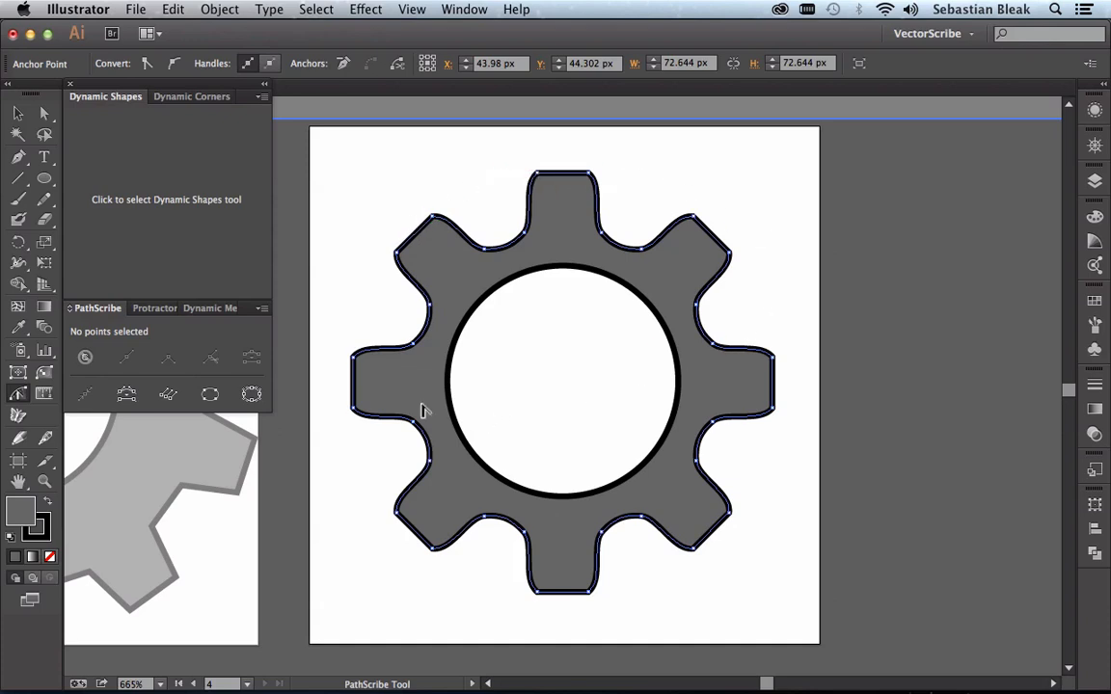
Step: Lasso the 16 tooth-tip points of the eight-tooth gear and select their valley-side handles with the PathScribe tool
{"action": "key", "text": "q"}
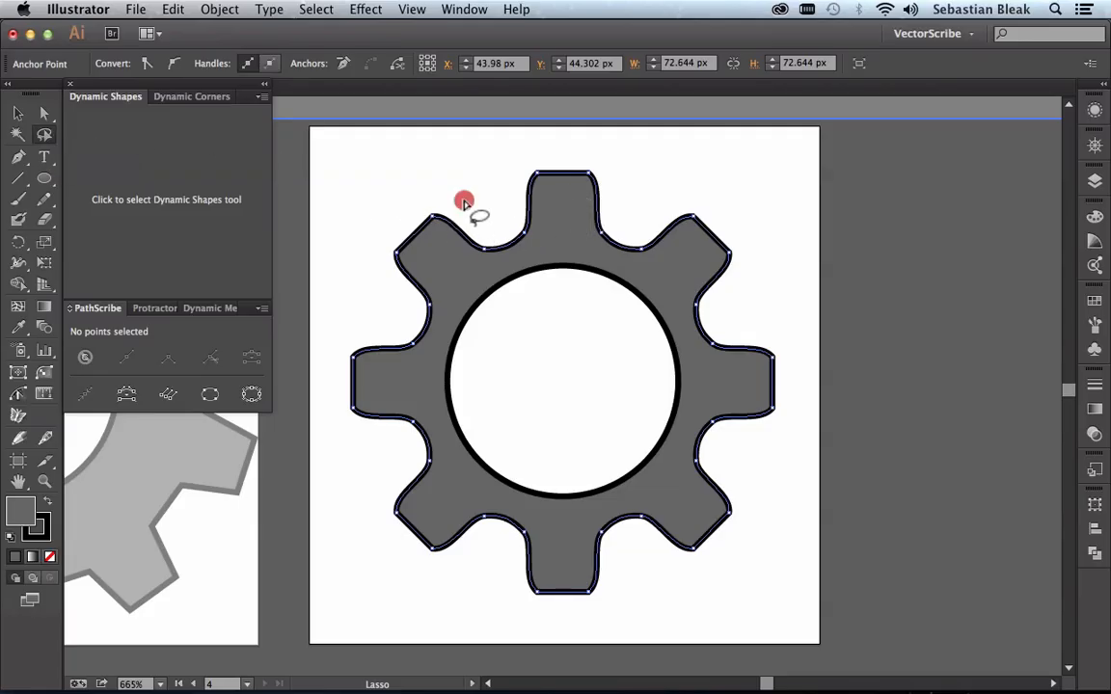
{"action": "mouse_move", "coordinate": [464, 202]}
{"action": "left_mouse_down"}
{"action": "mouse_move", "coordinate": [404, 300]}
{"action": "mouse_move", "coordinate": [385, 363]}
{"action": "mouse_move", "coordinate": [389, 450]}
{"action": "mouse_move", "coordinate": [406, 490]}
{"action": "mouse_move", "coordinate": [462, 545]}
{"action": "mouse_move", "coordinate": [555, 568]}
{"action": "mouse_move", "coordinate": [652, 557]}
{"action": "mouse_move", "coordinate": [701, 511]}
{"action": "mouse_move", "coordinate": [736, 453]}
{"action": "mouse_move", "coordinate": [750, 333]}
{"action": "mouse_move", "coordinate": [682, 247]}
{"action": "mouse_move", "coordinate": [645, 223]}
{"action": "mouse_move", "coordinate": [528, 196]}
{"action": "mouse_move", "coordinate": [507, 183]}
{"action": "mouse_move", "coordinate": [515, 164]}
{"action": "mouse_move", "coordinate": [593, 155]}
{"action": "mouse_move", "coordinate": [644, 168]}
{"action": "mouse_move", "coordinate": [794, 268]}
{"action": "mouse_move", "coordinate": [815, 416]}
{"action": "mouse_move", "coordinate": [783, 519]}
{"action": "mouse_move", "coordinate": [751, 570]}
{"action": "mouse_move", "coordinate": [632, 623]}
{"action": "mouse_move", "coordinate": [455, 630]}
{"action": "mouse_move", "coordinate": [383, 578]}
{"action": "mouse_move", "coordinate": [330, 469]}
{"action": "mouse_move", "coordinate": [323, 355]}
{"action": "mouse_move", "coordinate": [338, 252]}
{"action": "mouse_move", "coordinate": [357, 203]}
{"action": "mouse_move", "coordinate": [382, 188]}
{"action": "mouse_move", "coordinate": [440, 183]}
{"action": "mouse_move", "coordinate": [464, 208]}
{"action": "left_mouse_up"}
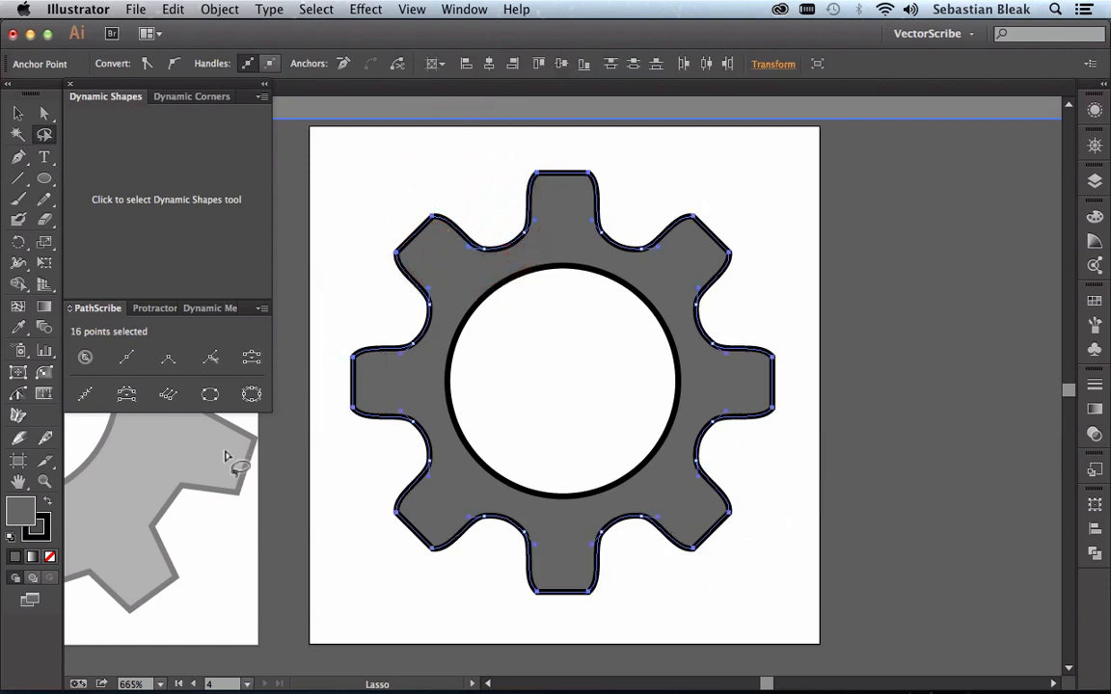
{"action": "left_click", "coordinate": [18, 394]}
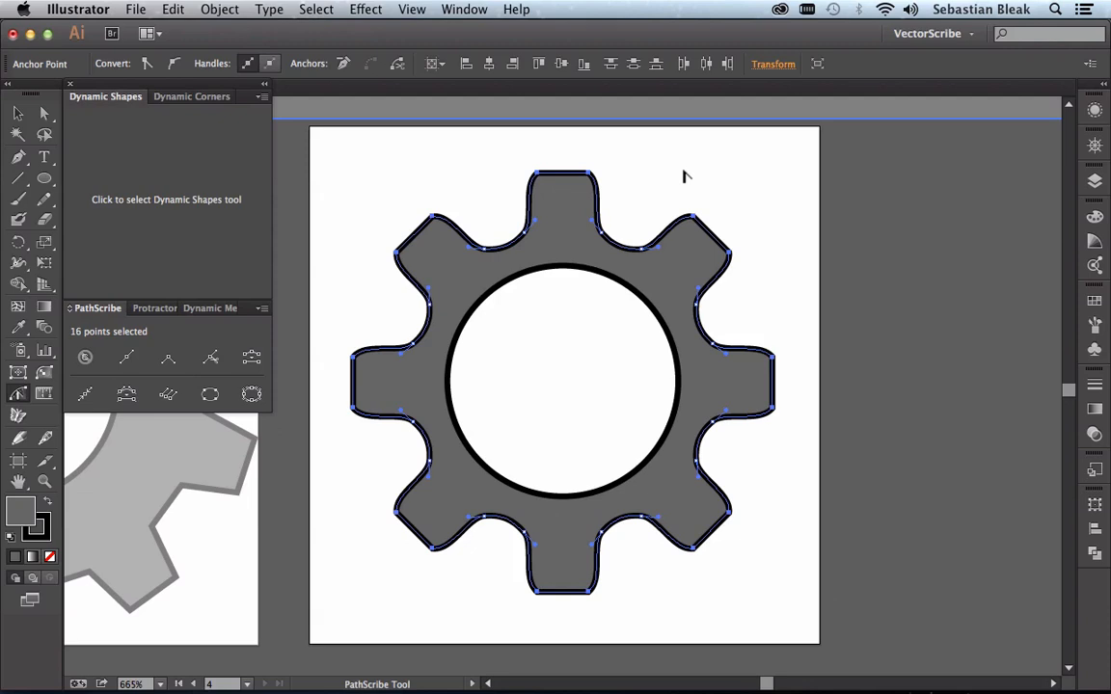
{"action": "key", "text": "shift"}
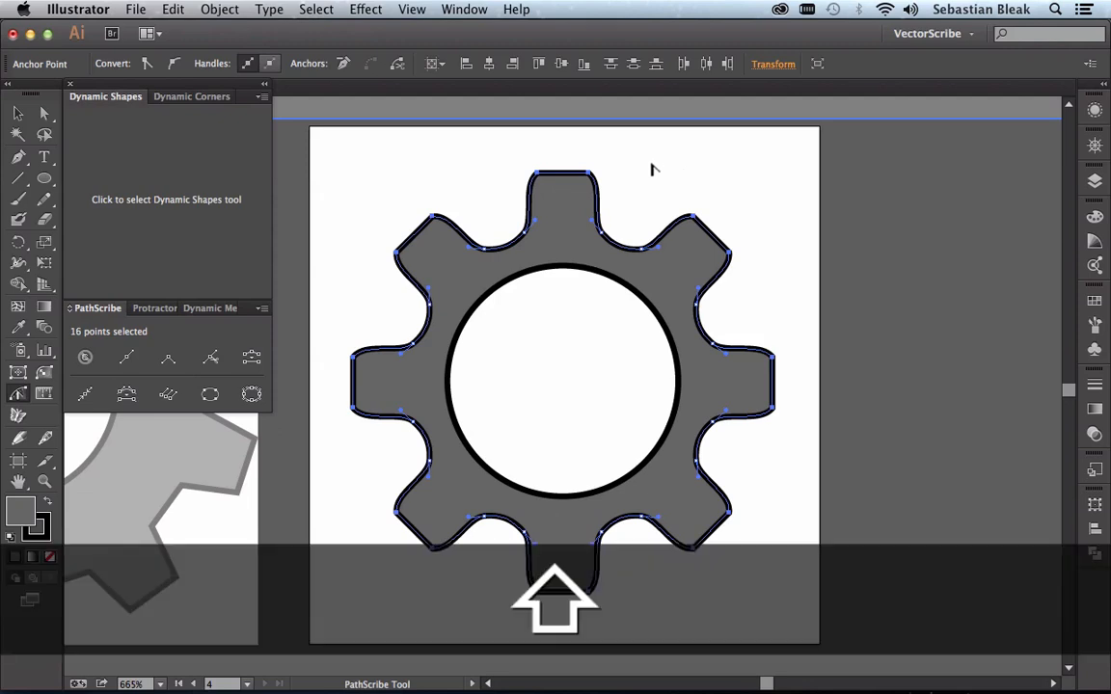
{"action": "key", "text": "alt"}
{"action": "left_click", "coordinate": [651, 170], "text": "alt+shift"}
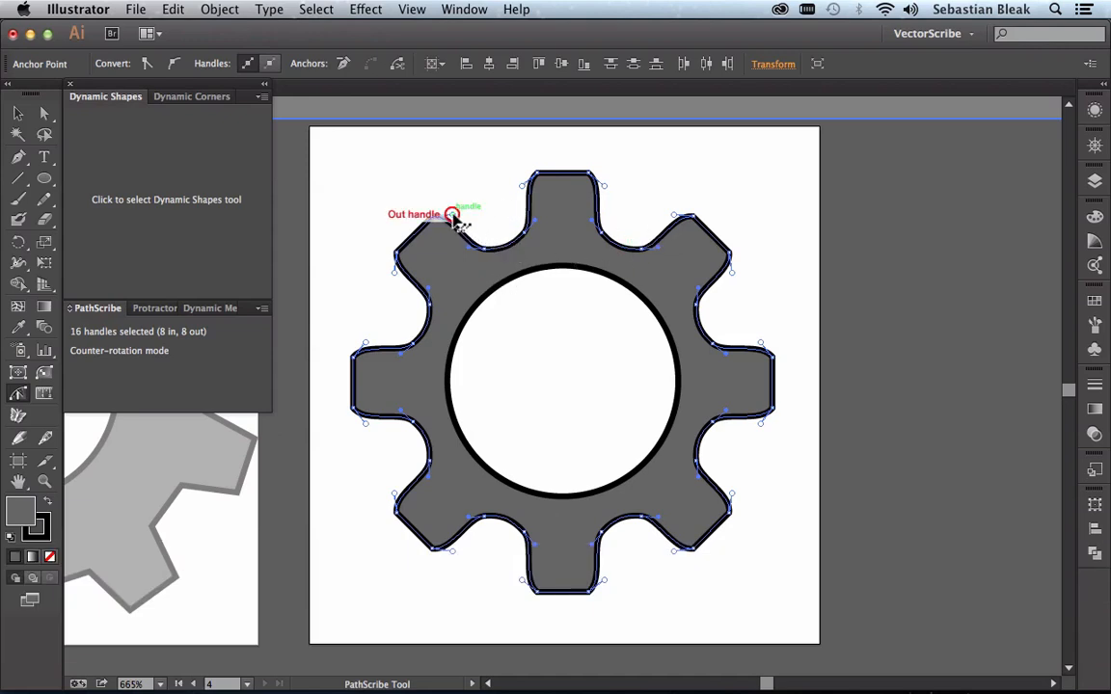
Step: Extend the 16 selected handles into the valleys in counter-rotation mode to make the teeth bulge outward, and deselect the gear
{"action": "left_click_drag", "start_coordinate": [454, 218], "coordinate": [482, 216]}
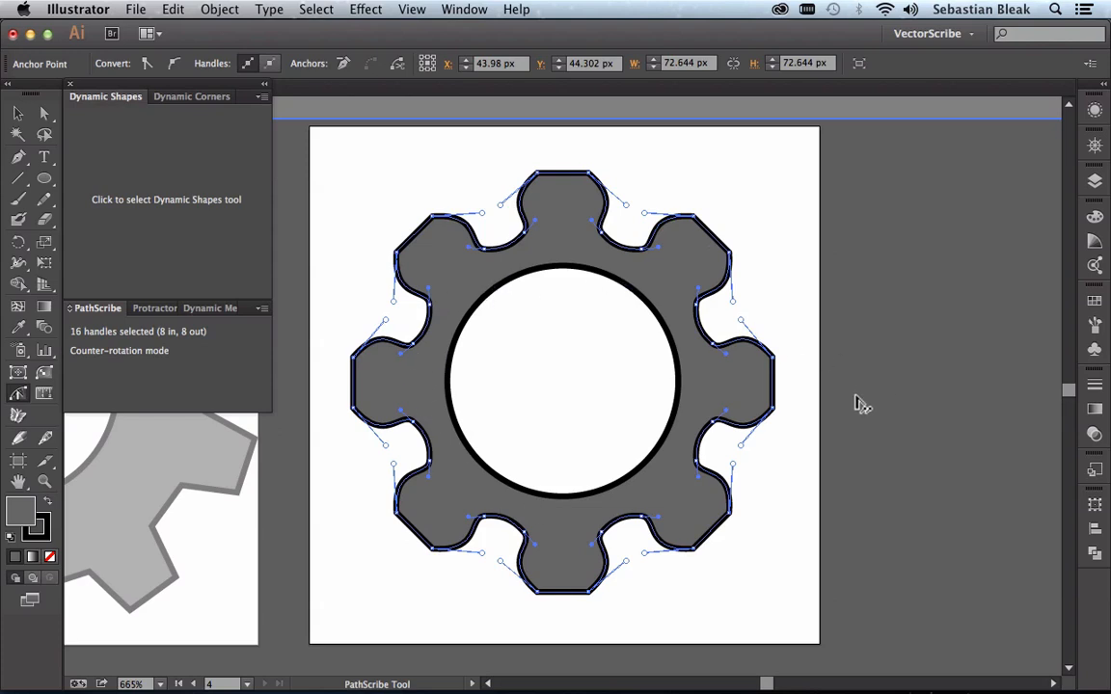
{"action": "key", "text": "v"}
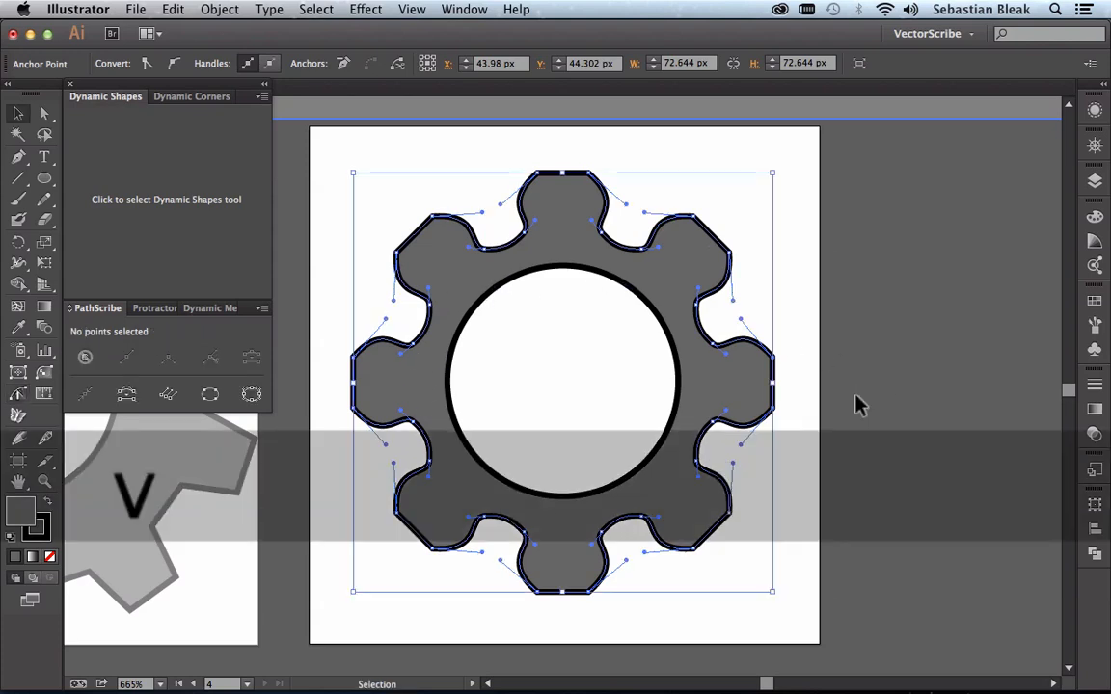
{"action": "left_click", "coordinate": [857, 403]}
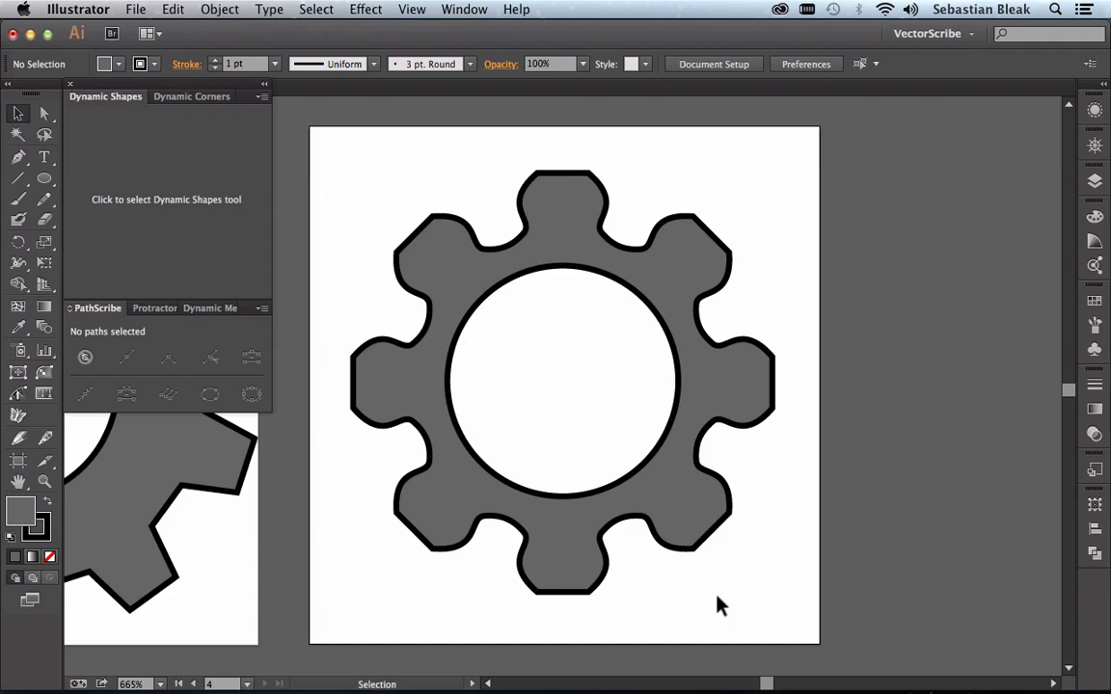
Step: Select the artwork on all artboards at once and clear the selection
{"action": "key", "text": "super+a"}
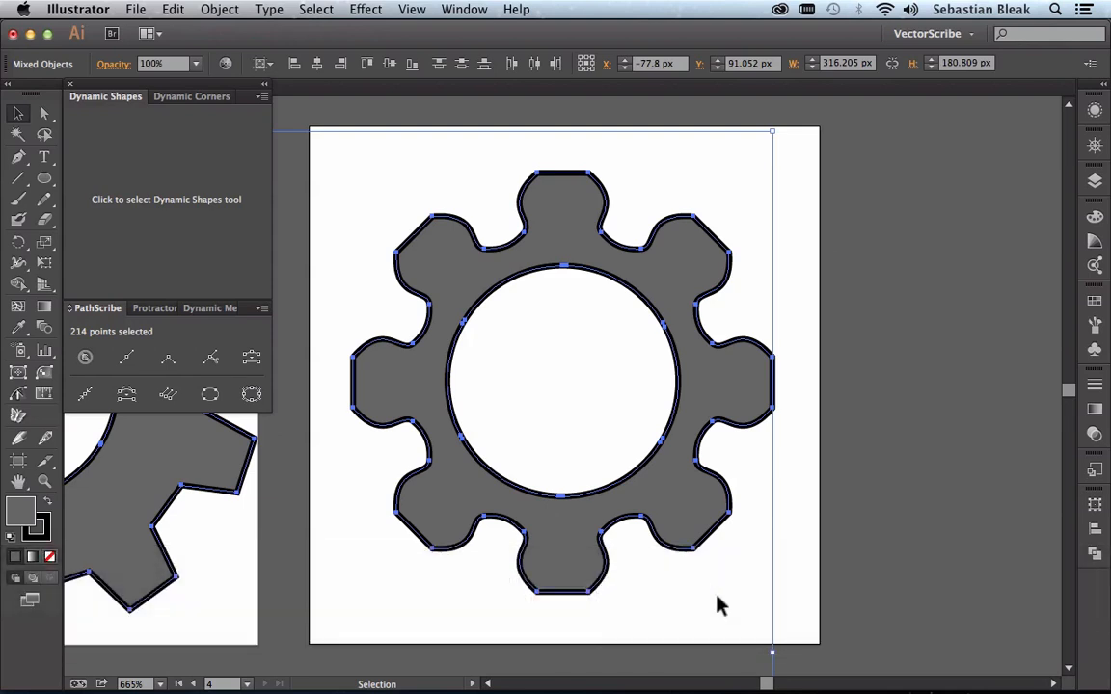
{"action": "key", "text": "super+minus"}
{"action": "key", "text": "super+minus"}
{"action": "key", "text": "super+minus"}
{"action": "key", "text": "super+minus"}
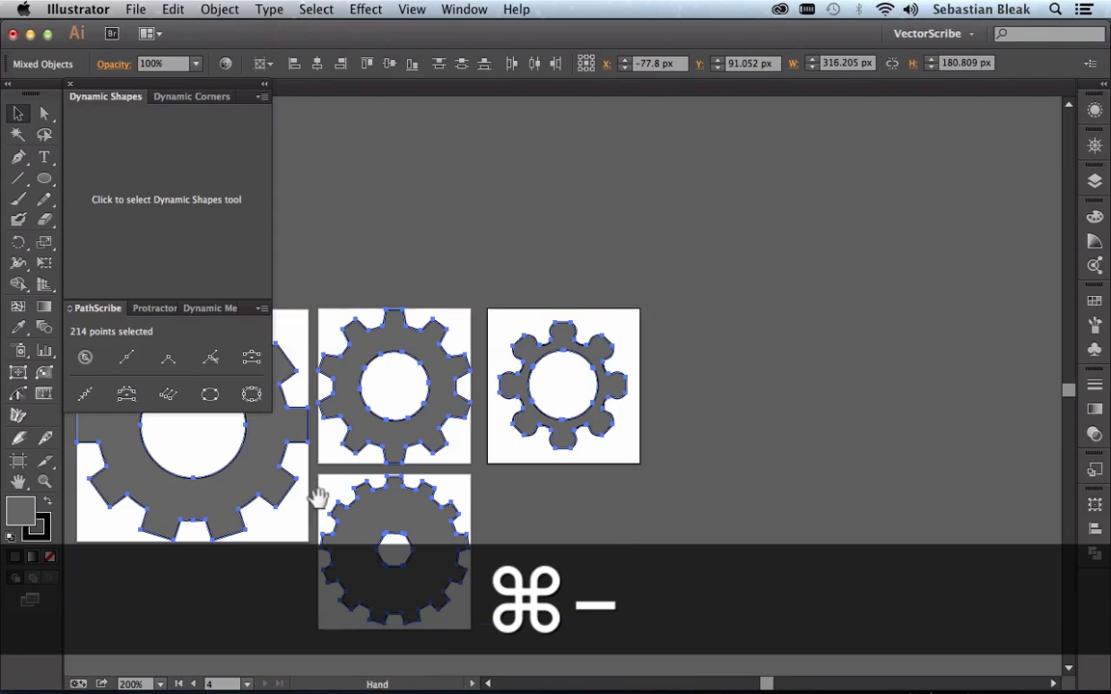
{"action": "left_click_drag", "start_coordinate": [317, 496], "coordinate": [569, 443]}
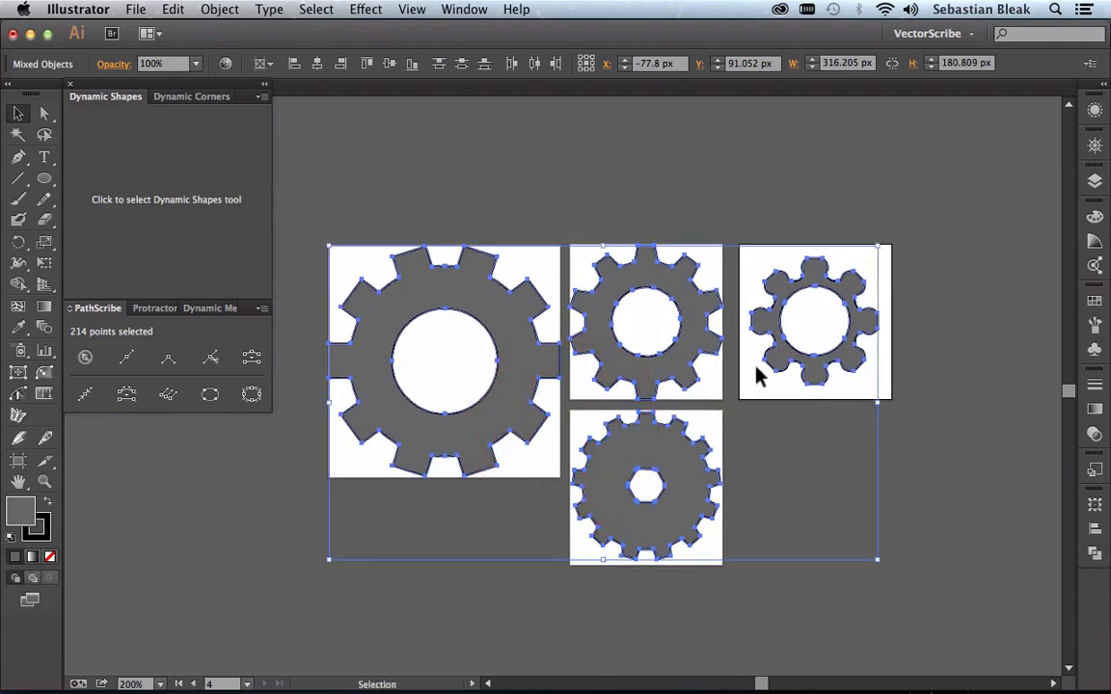
{"action": "left_click", "coordinate": [848, 392]}
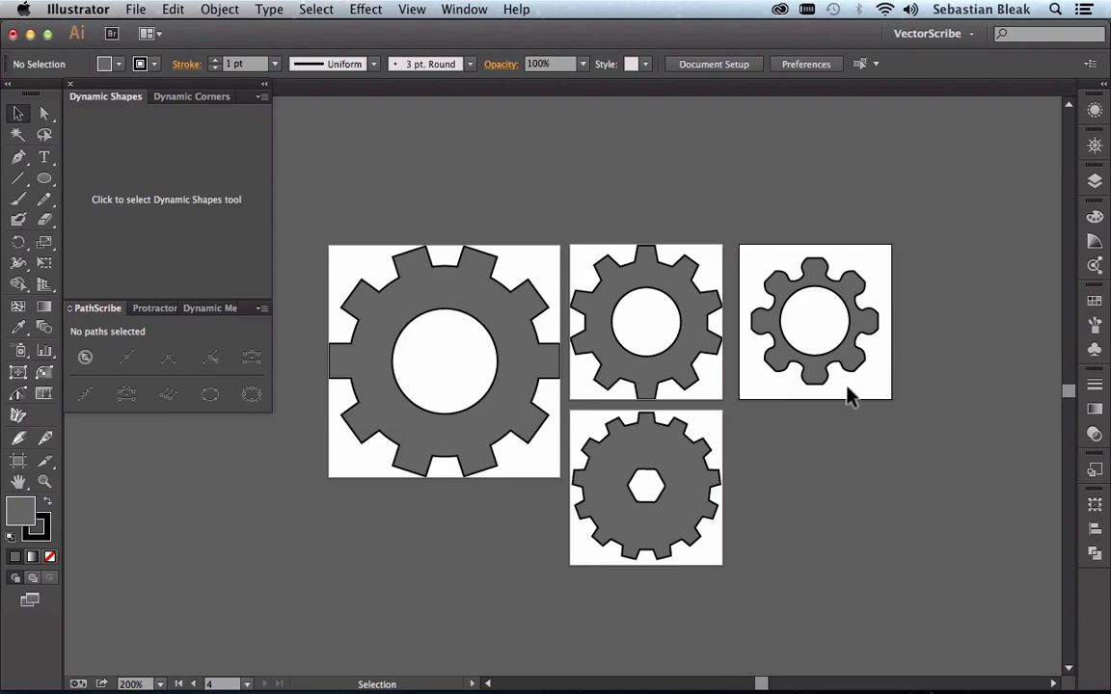
Step: Activate the four artboards one after another, selecting only the artwork on each, and clear the selection
{"action": "left_click", "coordinate": [848, 392]}
{"action": "key", "text": "super+alt+a"}
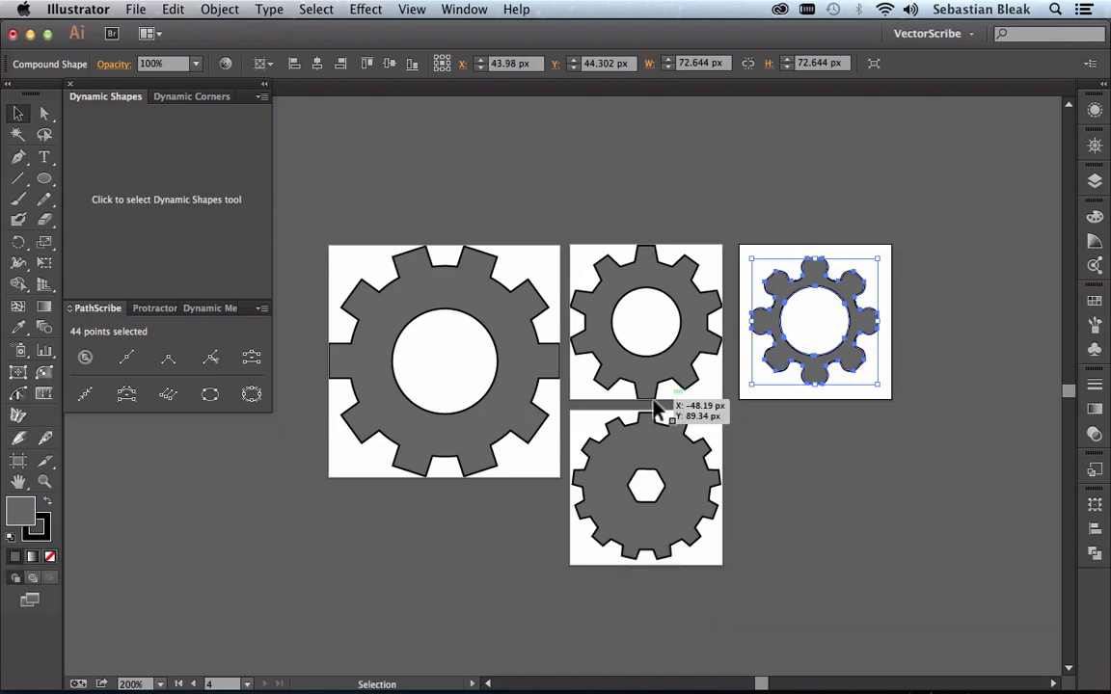
{"action": "left_click", "coordinate": [628, 327]}
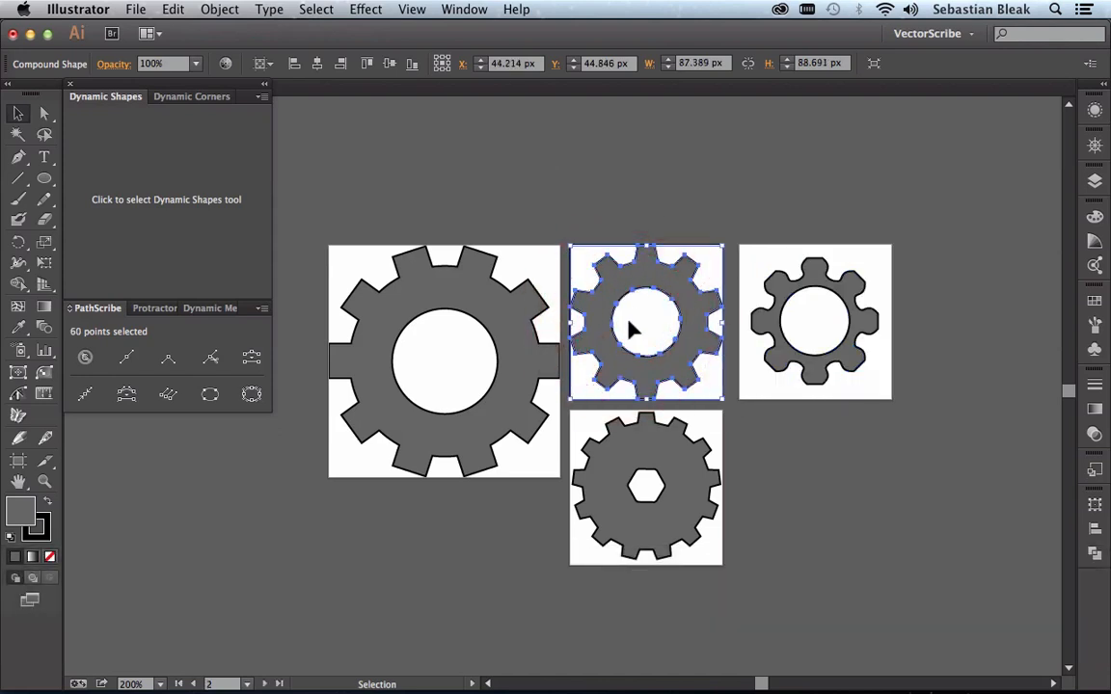
{"action": "left_click", "coordinate": [545, 261]}
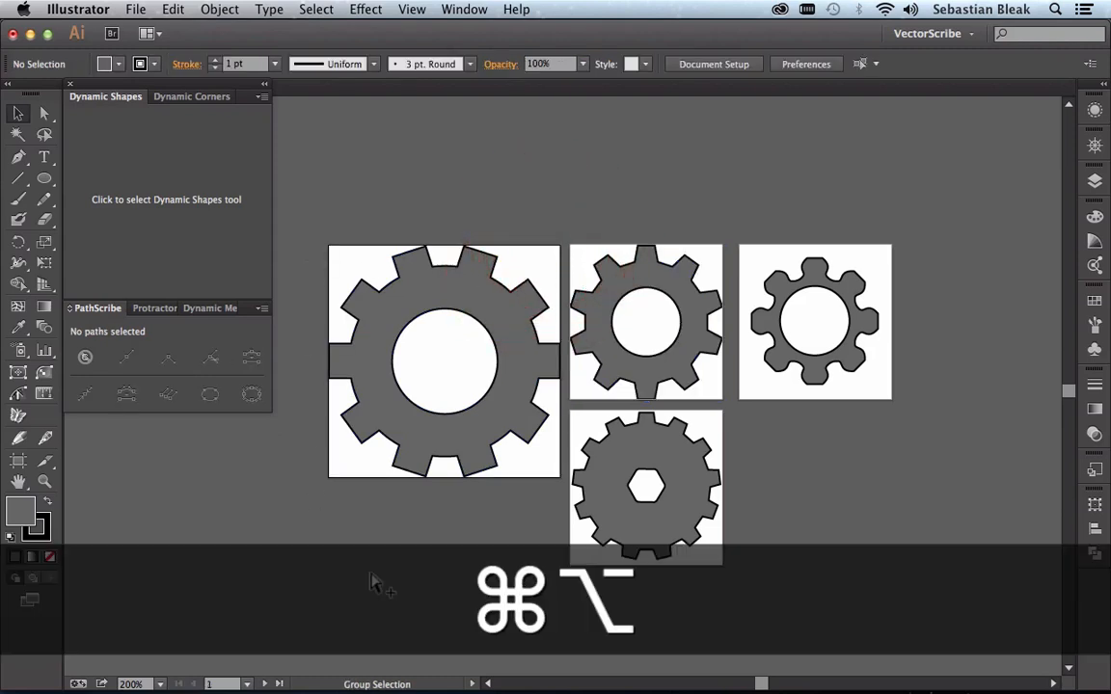
{"action": "key", "text": "super+alt+a"}
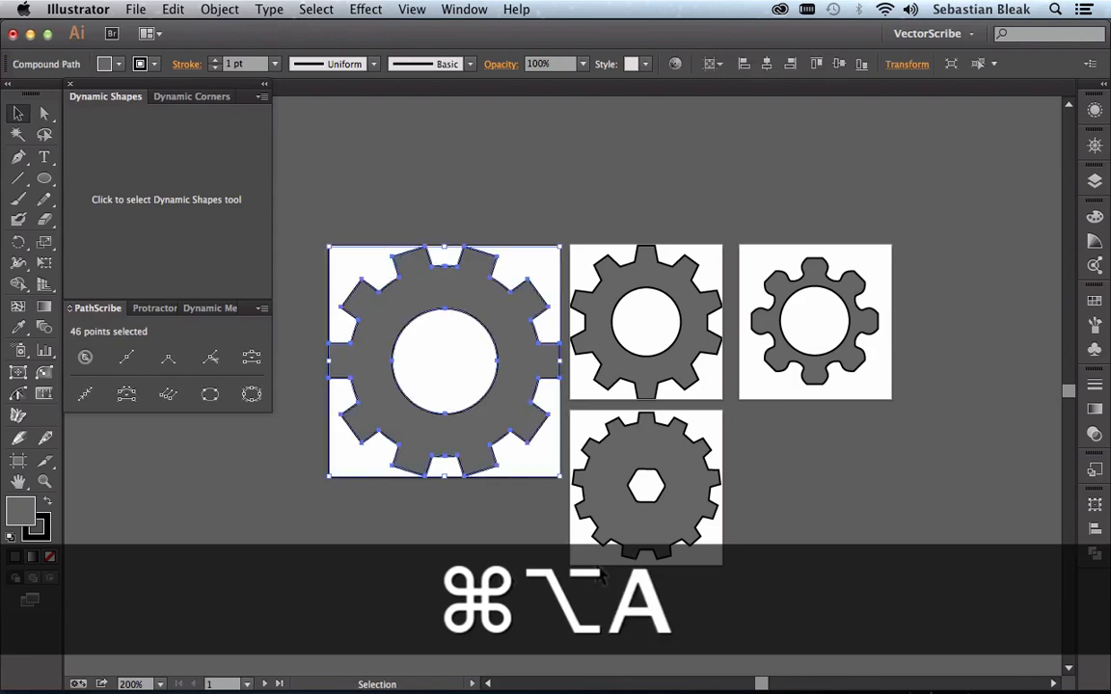
{"action": "left_click", "coordinate": [587, 562]}
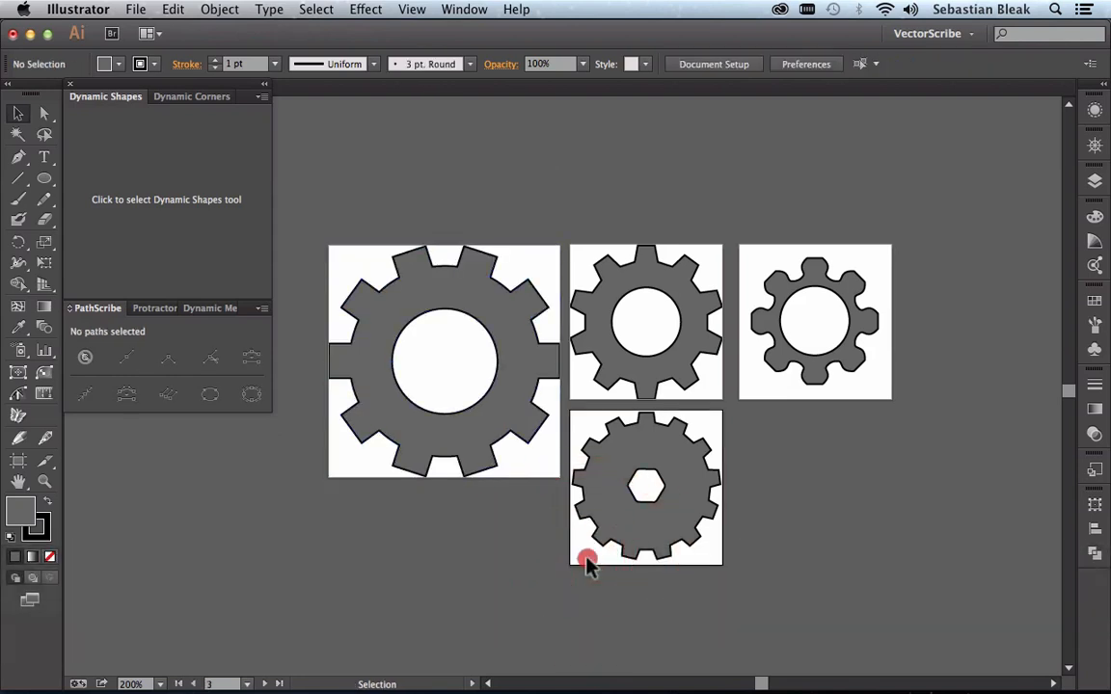
{"action": "key", "text": "super+alt+a"}
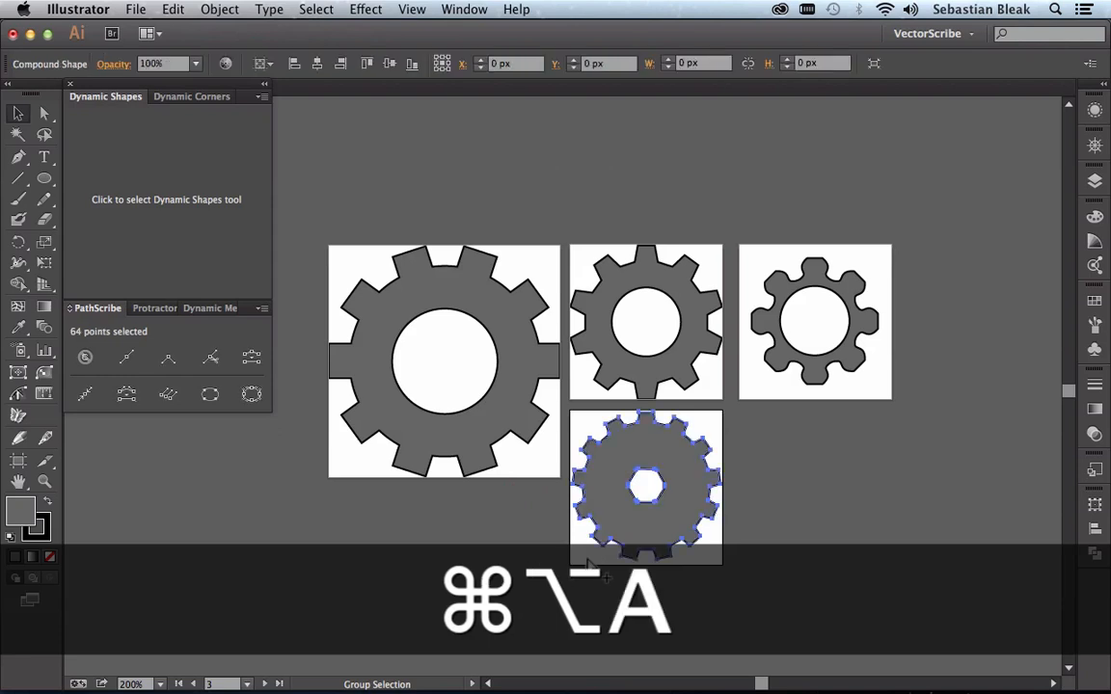
{"action": "left_click", "coordinate": [996, 553]}
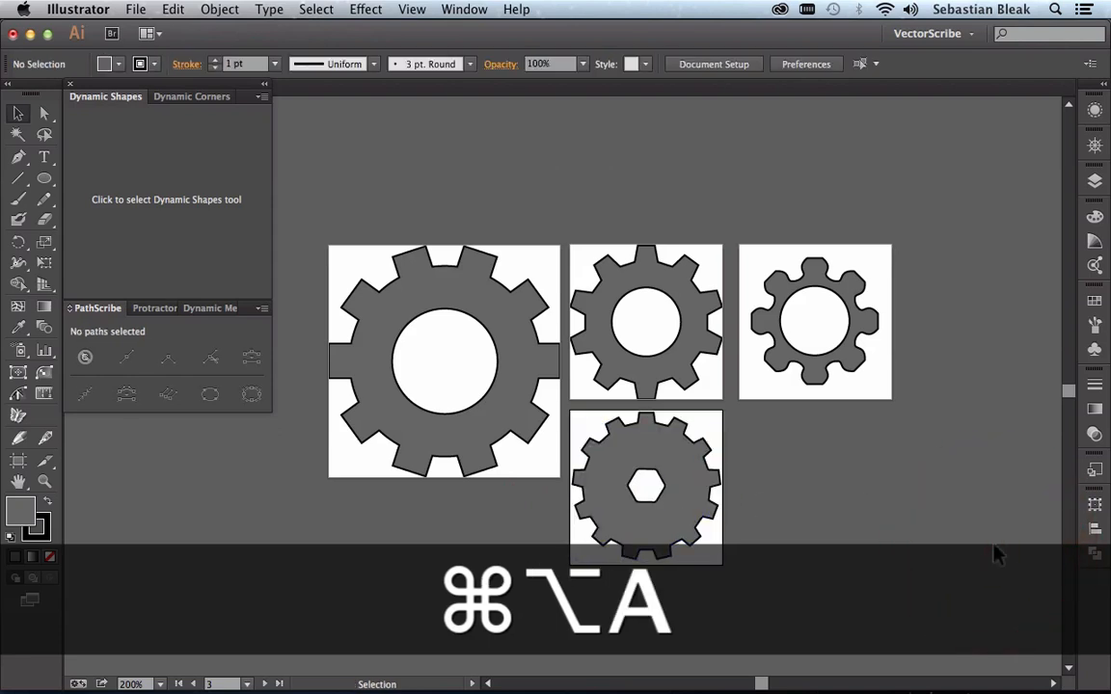
Step: Set up a Save As of the Gears document in SVG format, using all artboards
{"action": "key", "text": "super+equal"}
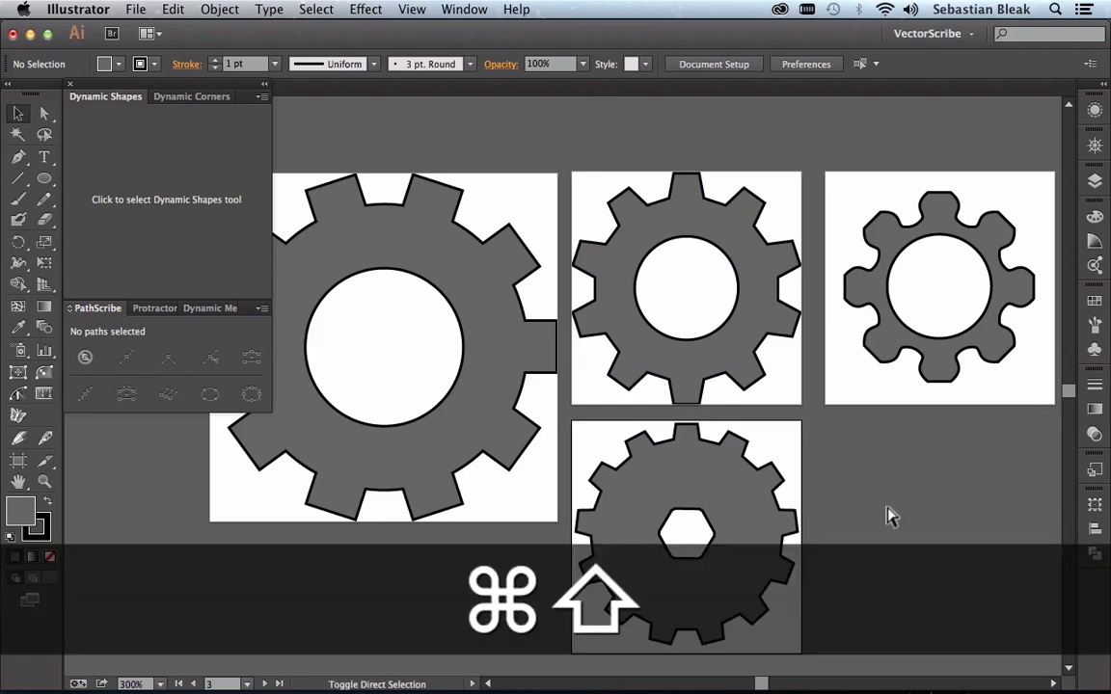
{"action": "key", "text": "super+shift+s"}
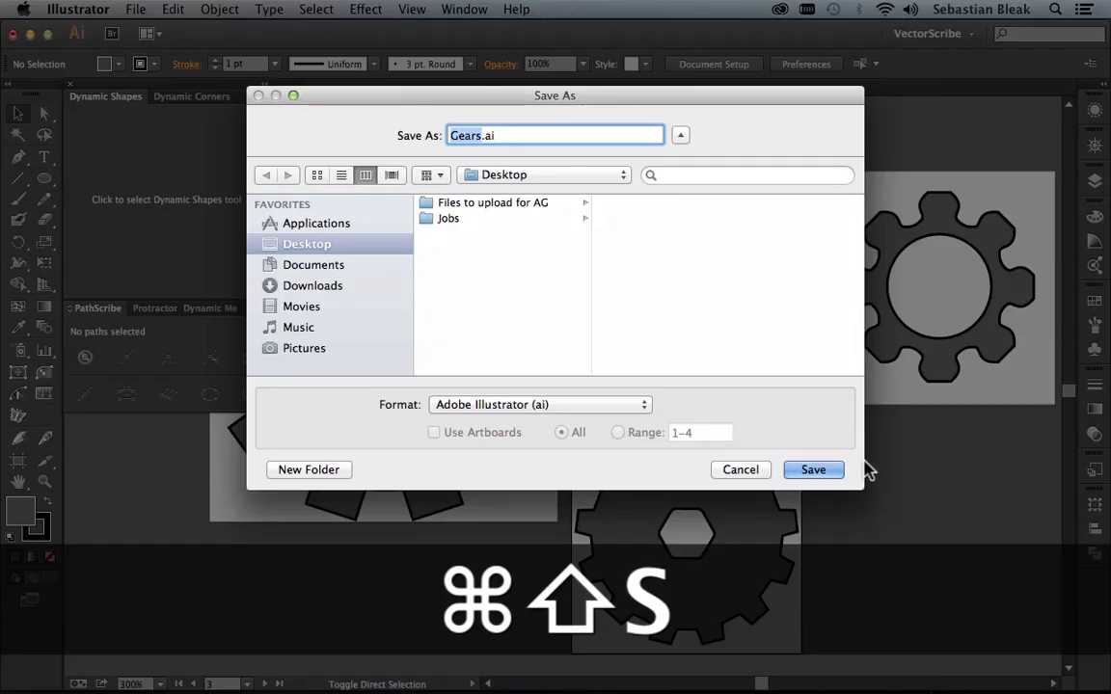
{"action": "left_click", "coordinate": [566, 405]}
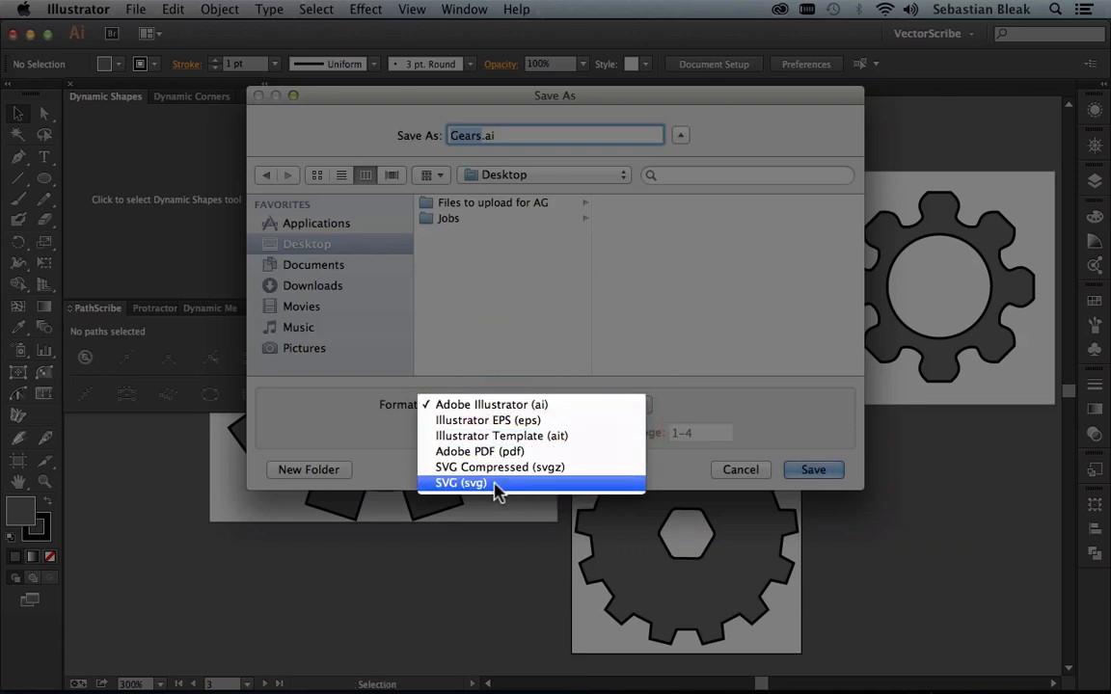
{"action": "left_click", "coordinate": [497, 484]}
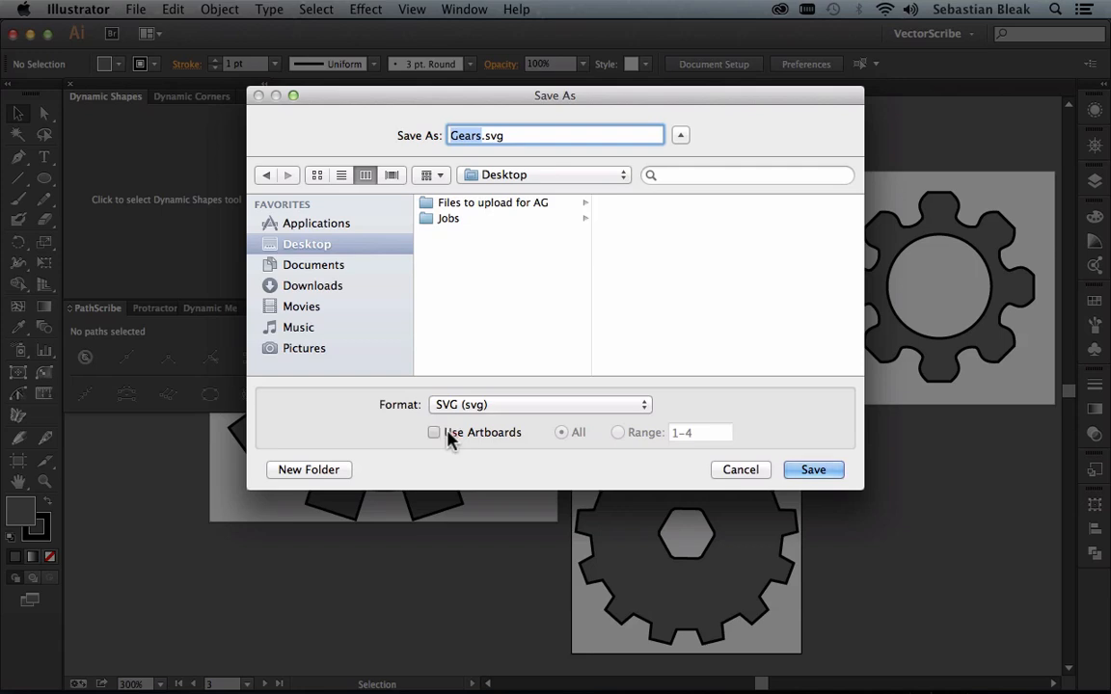
{"action": "left_click", "coordinate": [436, 433]}
Step: Create a Desktop folder named gears and save Gears.svg into it with the SVG 1.1 profile and embedded images
{"action": "left_click", "coordinate": [328, 471]}
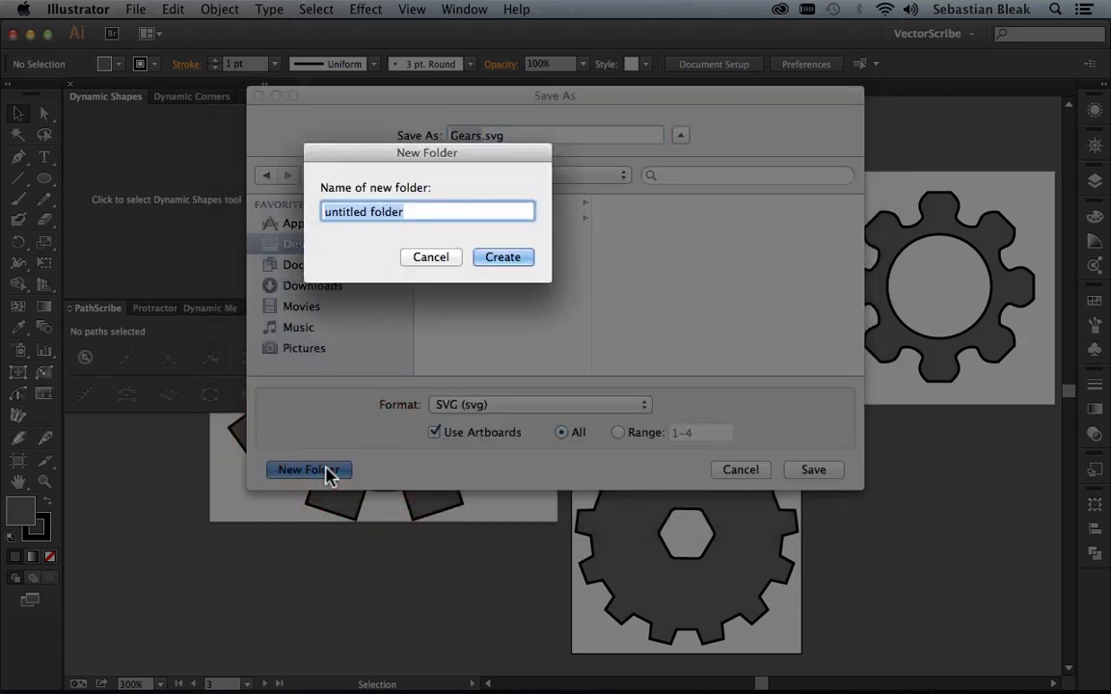
{"action": "type", "text": "gears"}
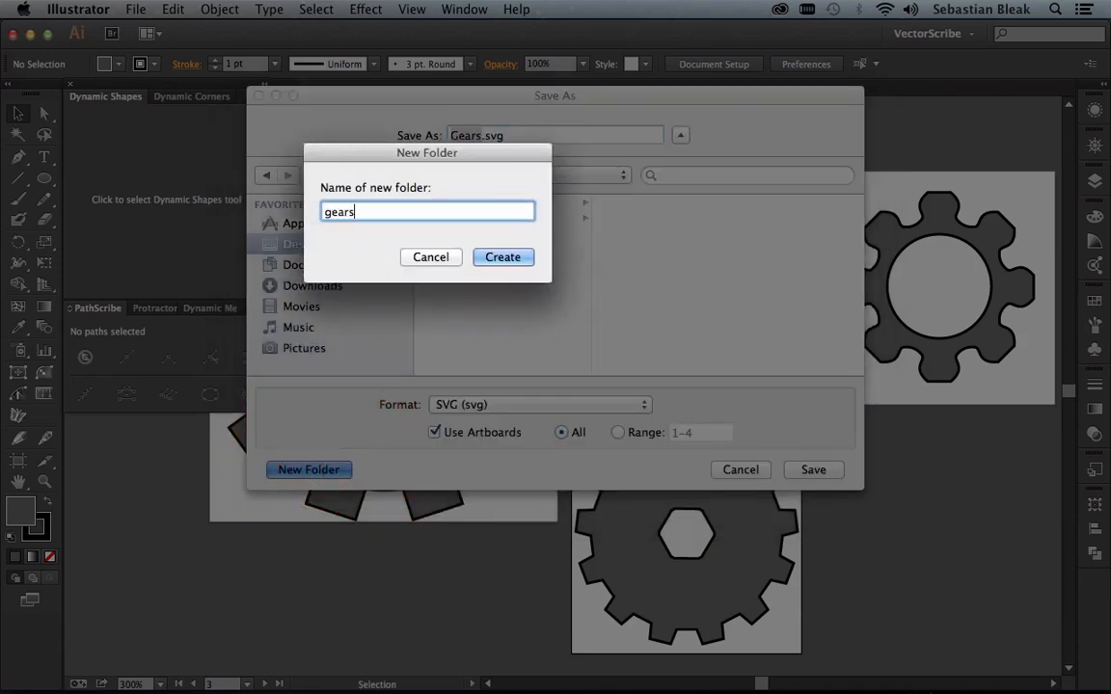
{"action": "key", "text": "Return"}
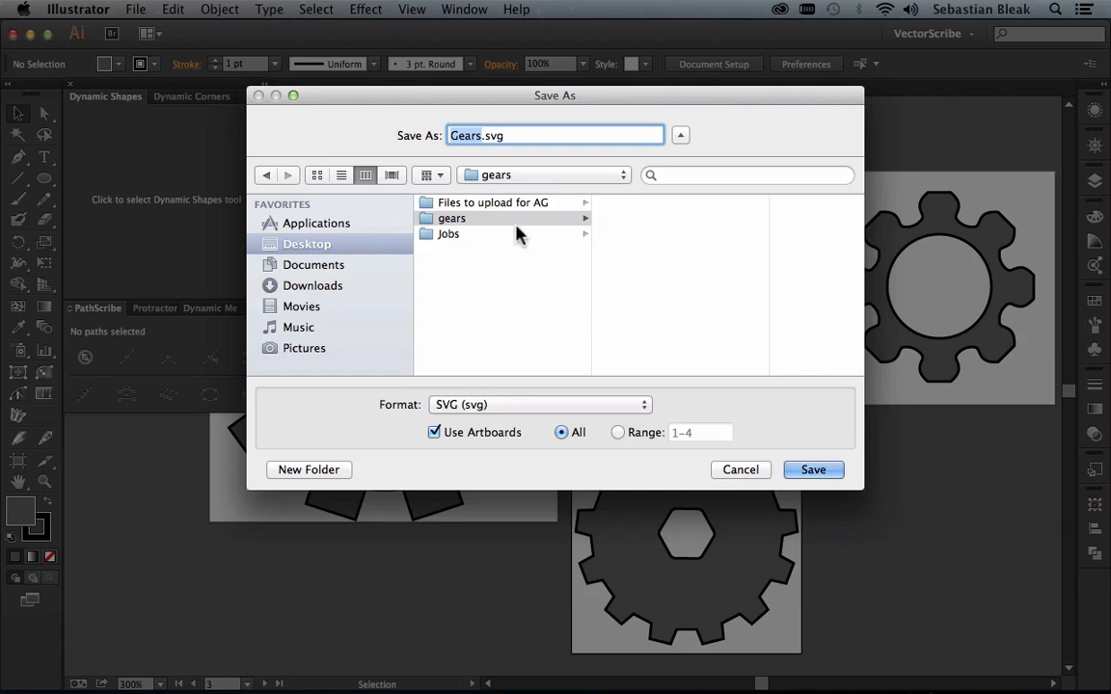
{"action": "left_click", "coordinate": [801, 470]}
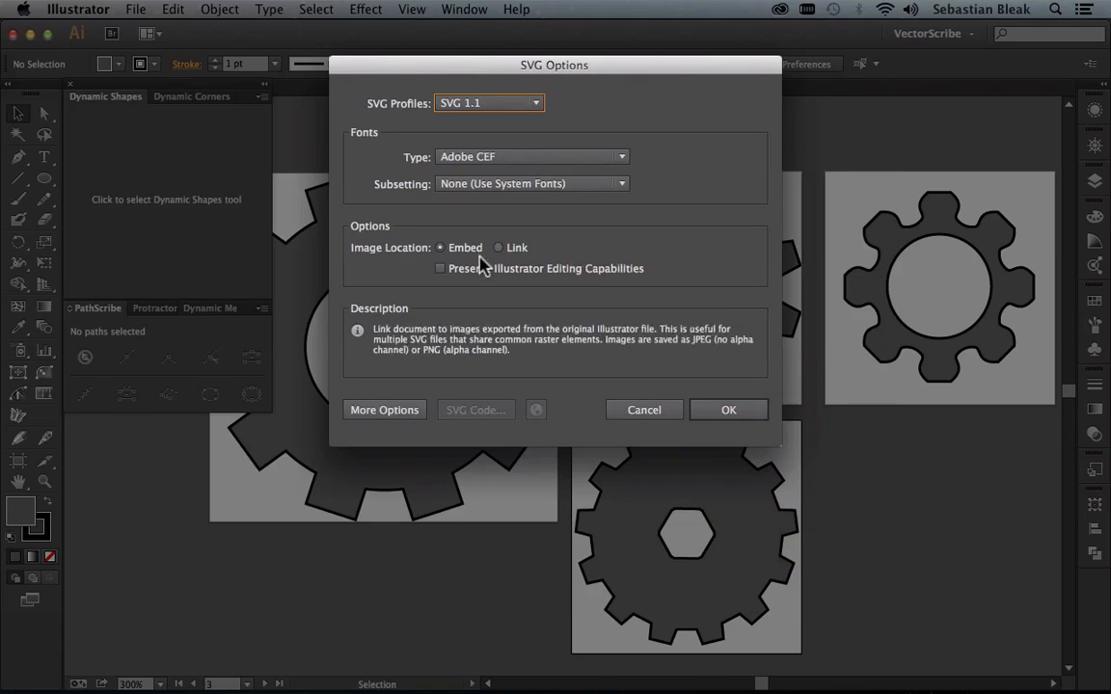
{"action": "left_click", "coordinate": [702, 410]}
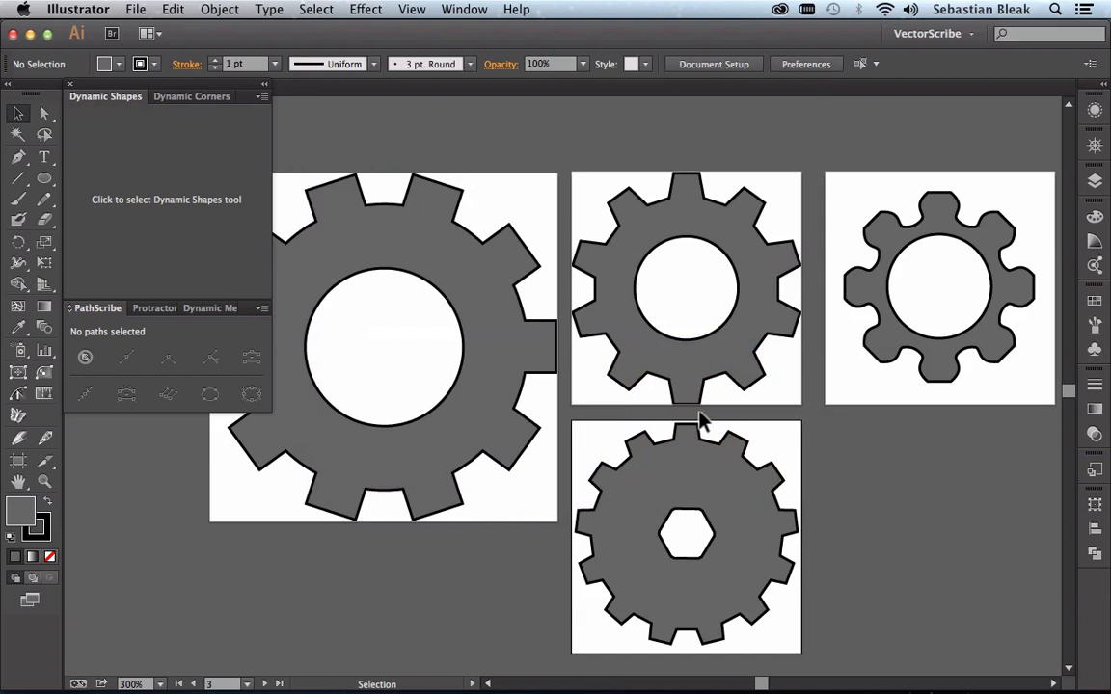
Step: Check the exported SVG files in the gears folder through the Open dialog without opening any
{"action": "key", "text": "super+o"}
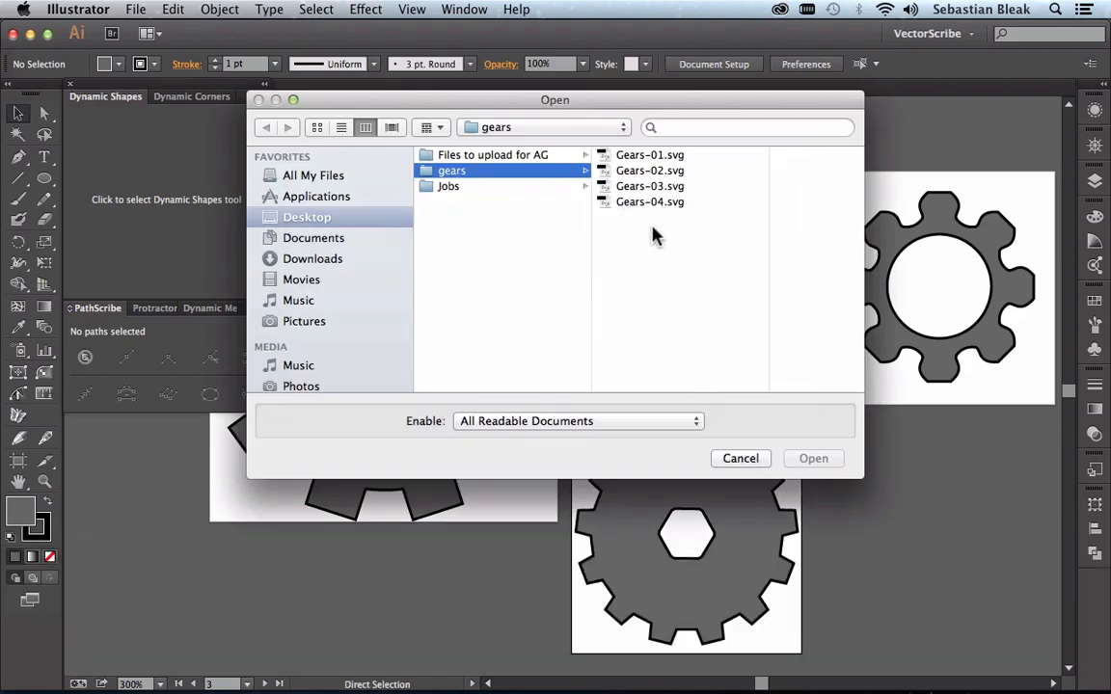
{"action": "left_click_drag", "start_coordinate": [655, 233], "coordinate": [605, 154]}
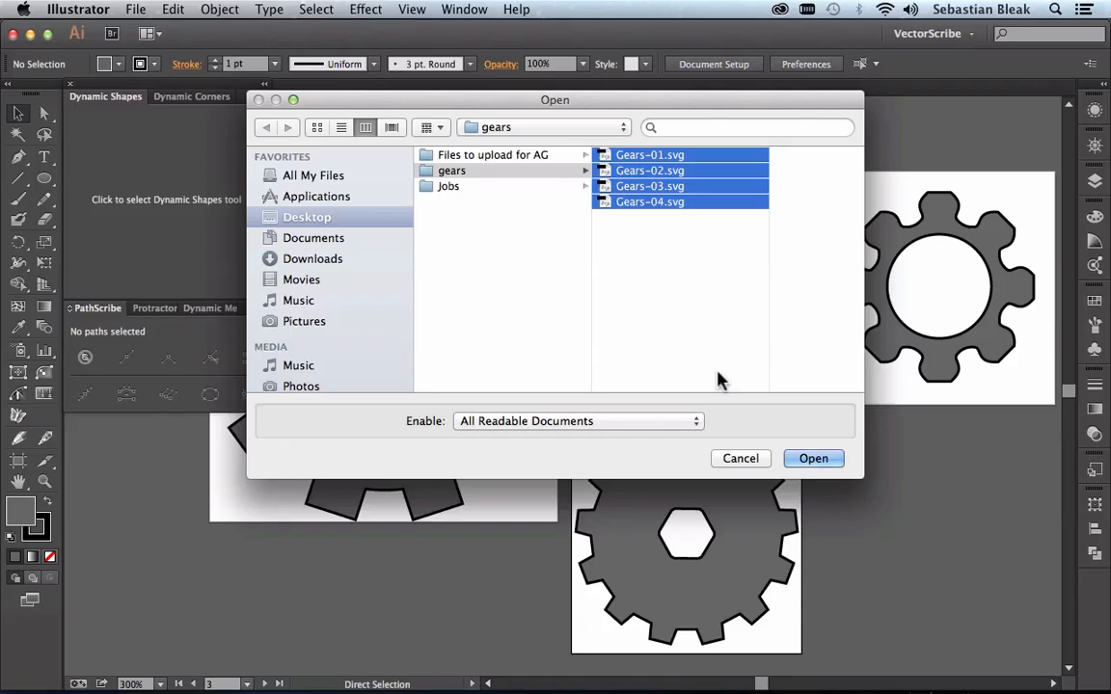
{"action": "left_click", "coordinate": [729, 458]}
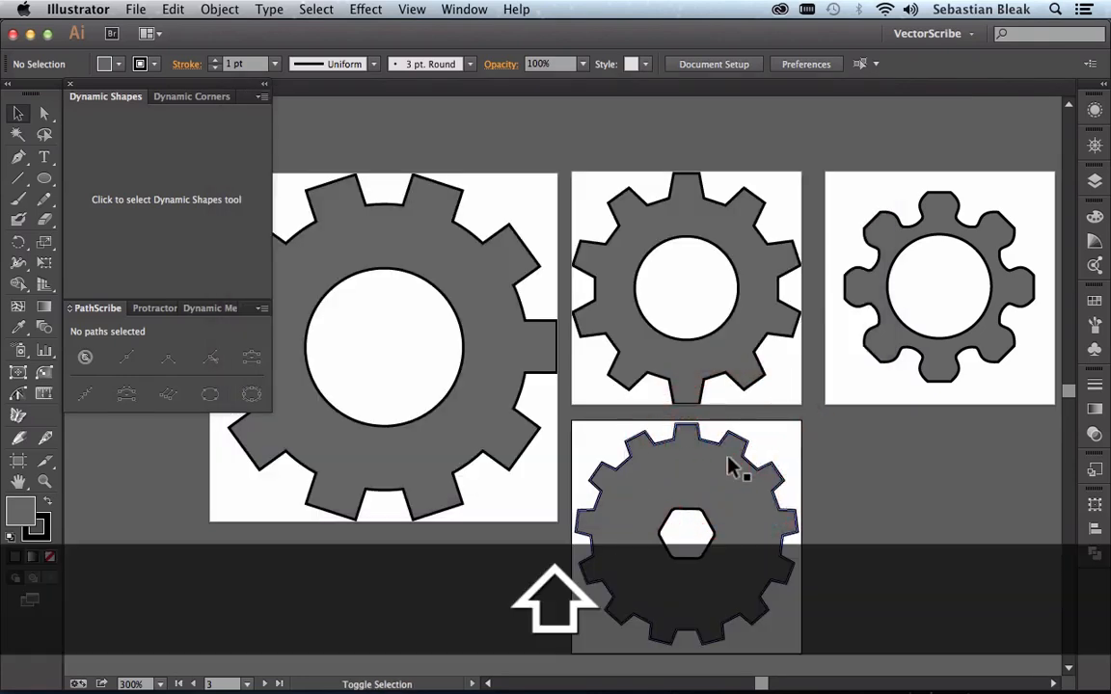
Step: Enter artboard editing mode with the hexagon-holed gear's artboard active
{"action": "key", "text": "shift+o"}
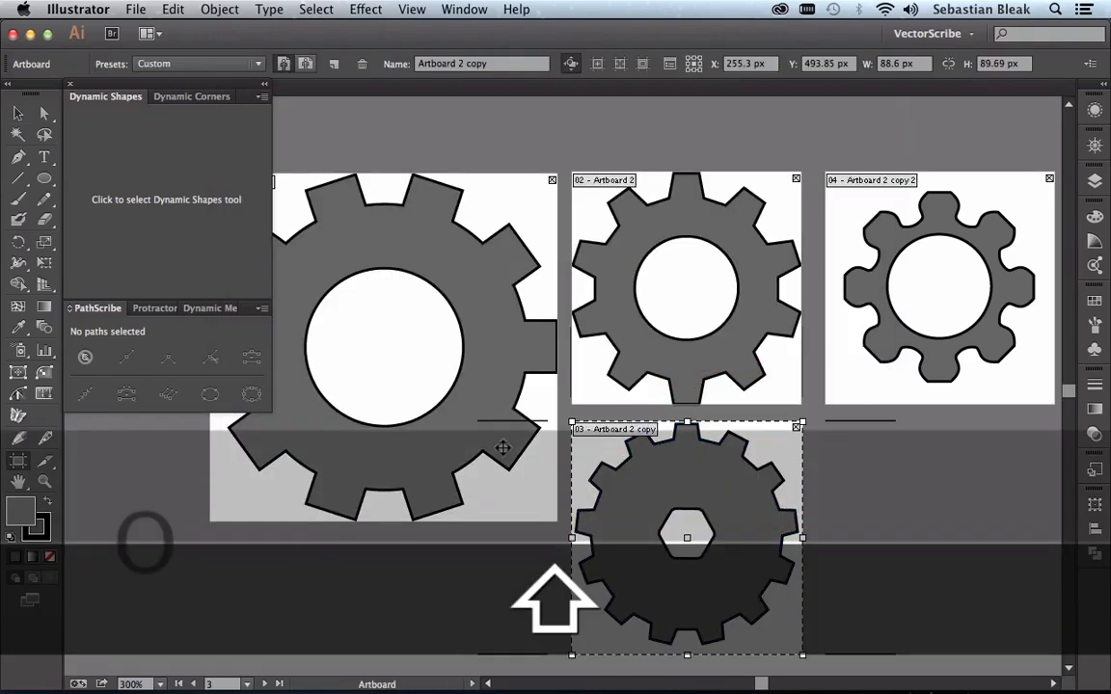